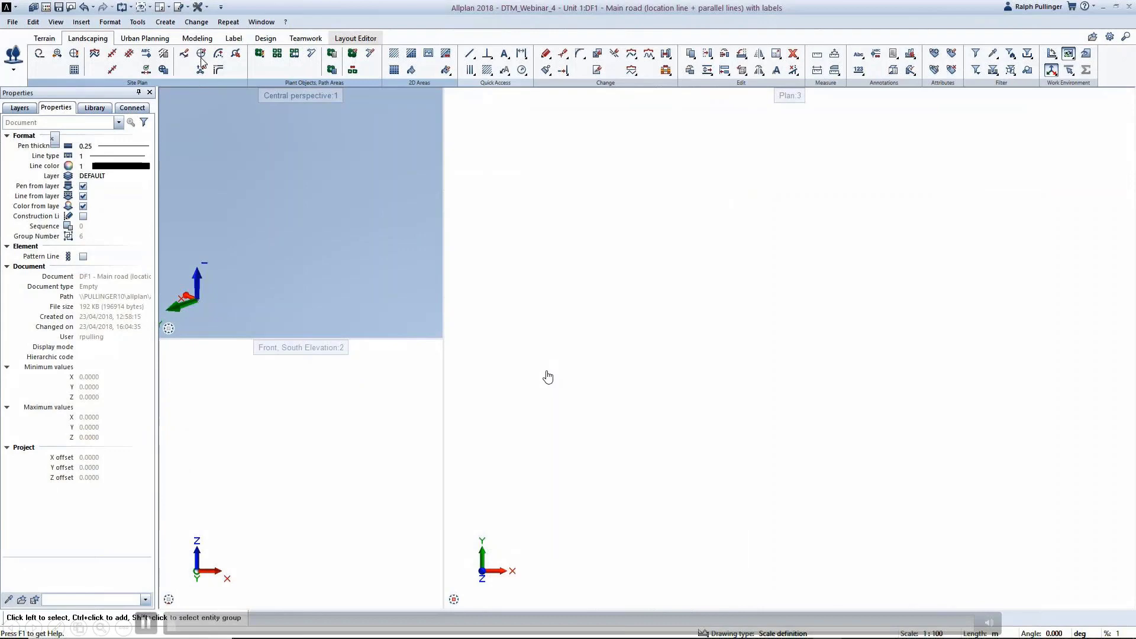
{"action": "left_click", "coordinate": [13, 70]}
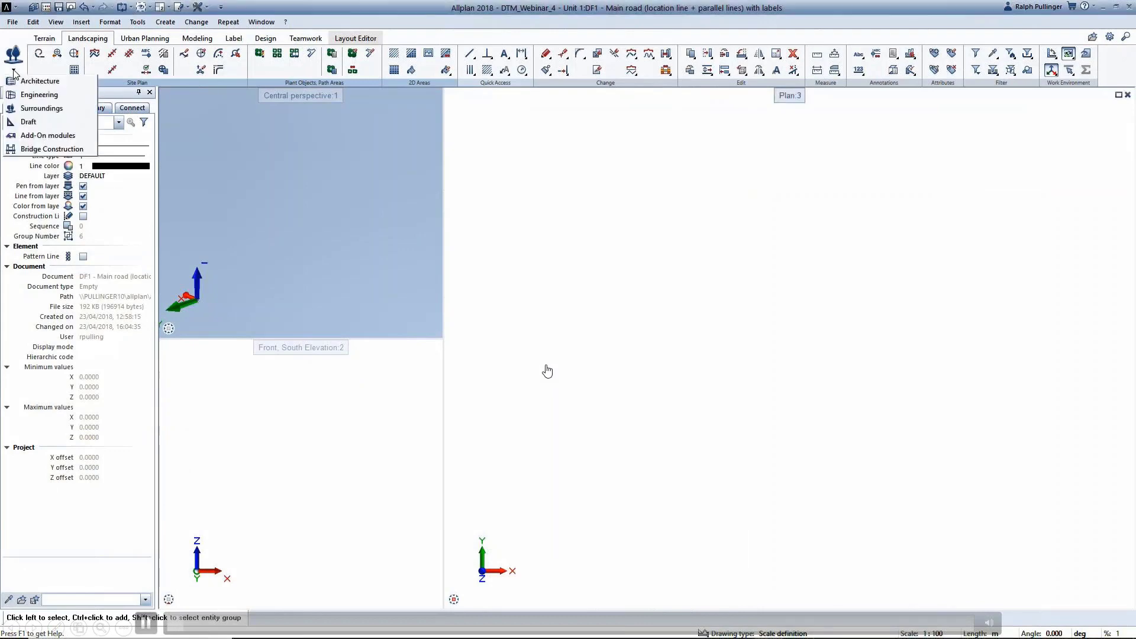
{"action": "left_click", "coordinate": [32, 112]}
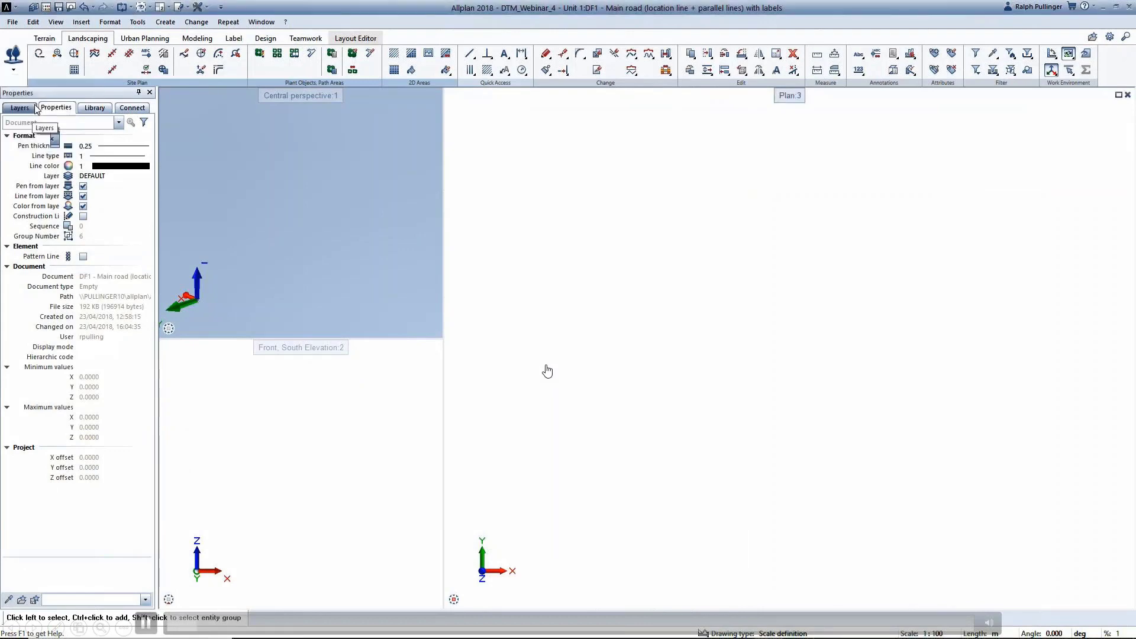
Step: Create a straight road element starting at X 15, with a length of 20 and an end radius of 0
{"action": "left_click", "coordinate": [184, 53]}
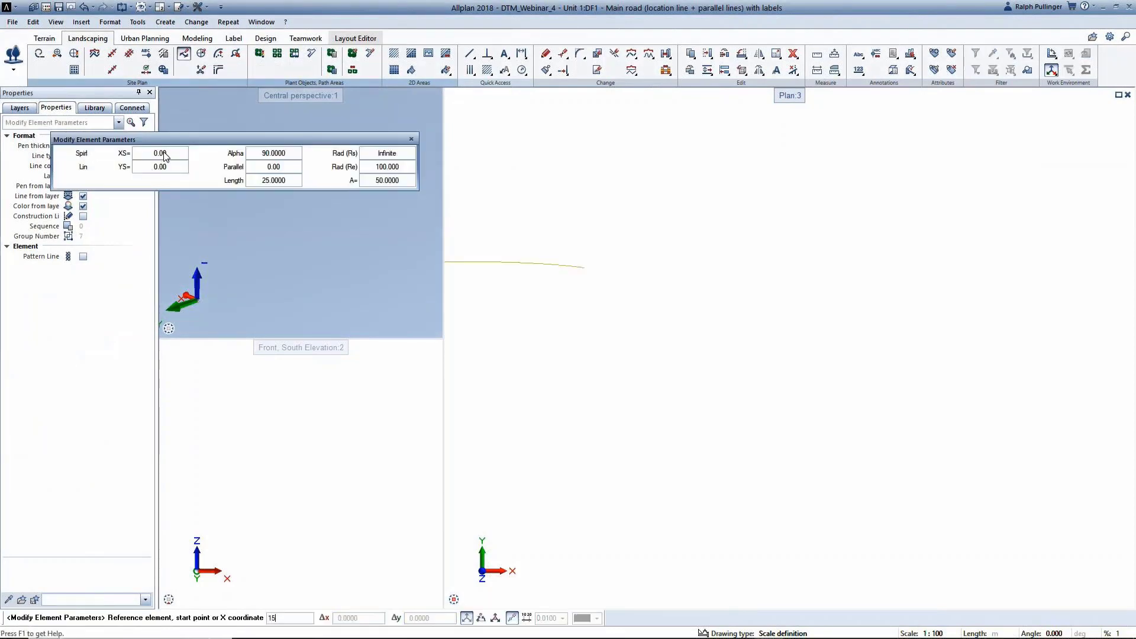
{"action": "key", "text": "Return"}
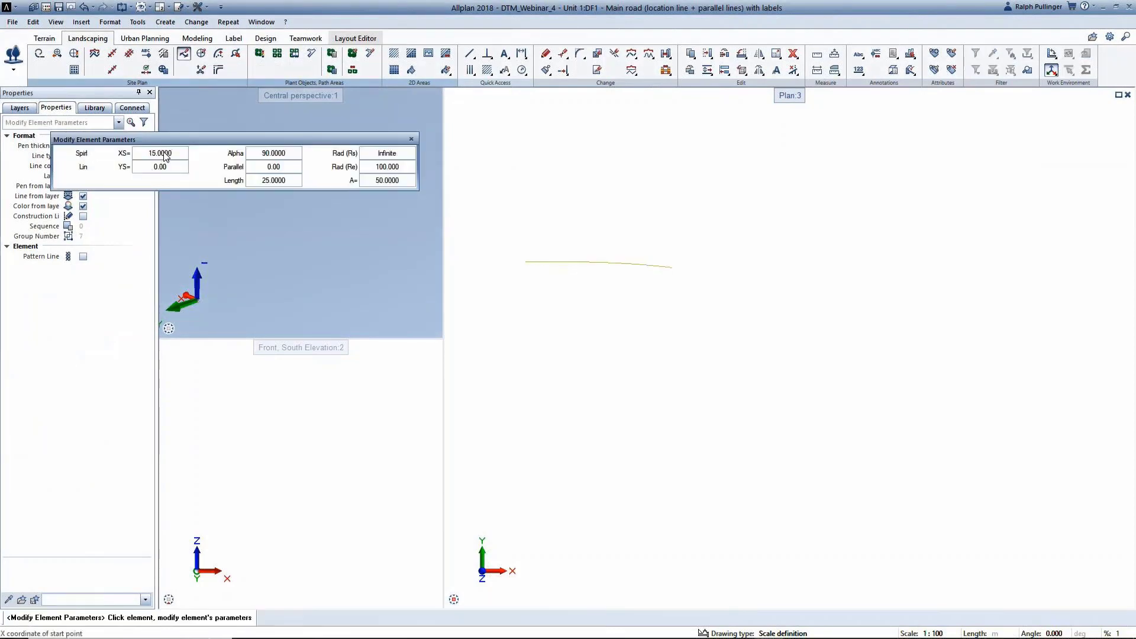
{"action": "left_click", "coordinate": [280, 180]}
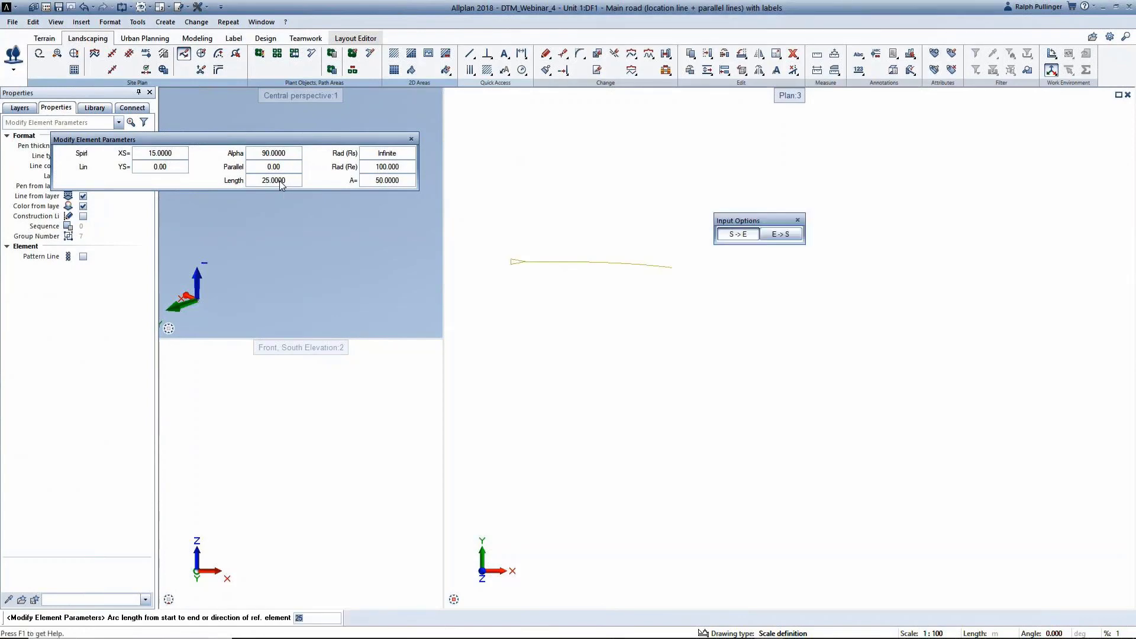
{"action": "key", "text": "Return"}
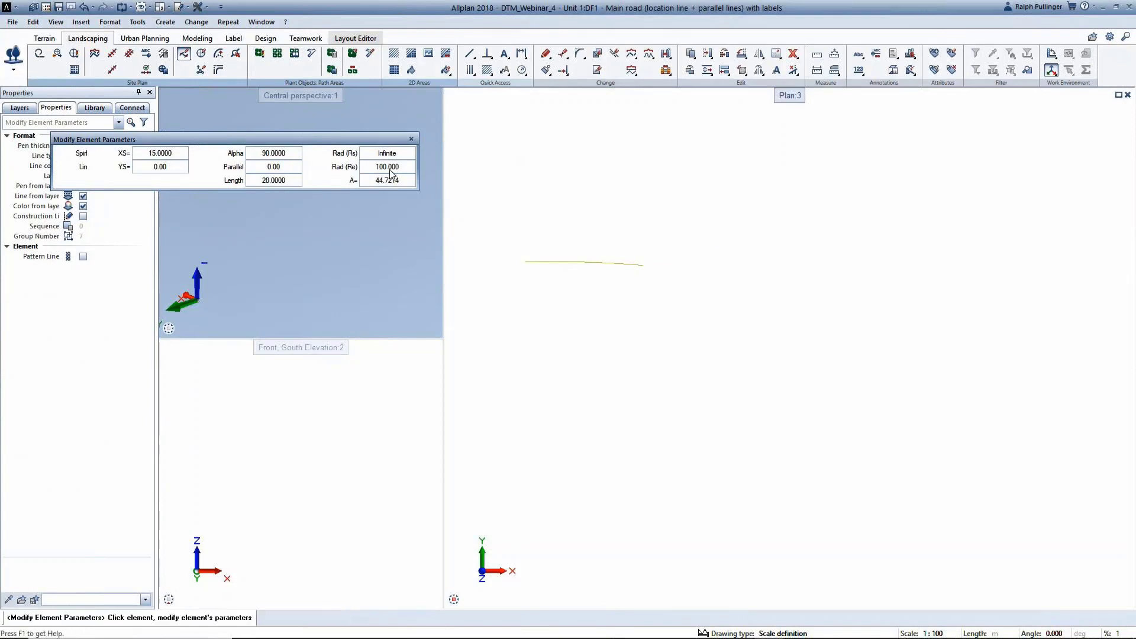
{"action": "left_click", "coordinate": [386, 168]}
{"action": "type", "text": "0"}
{"action": "key", "text": "Return"}
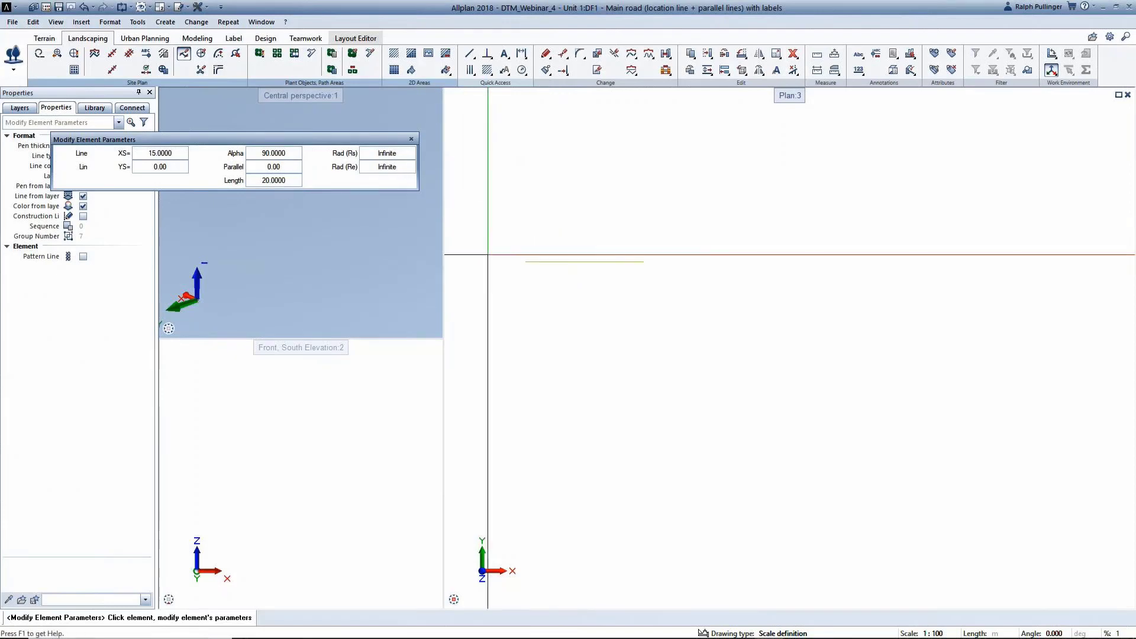
{"action": "left_click", "coordinate": [523, 261]}
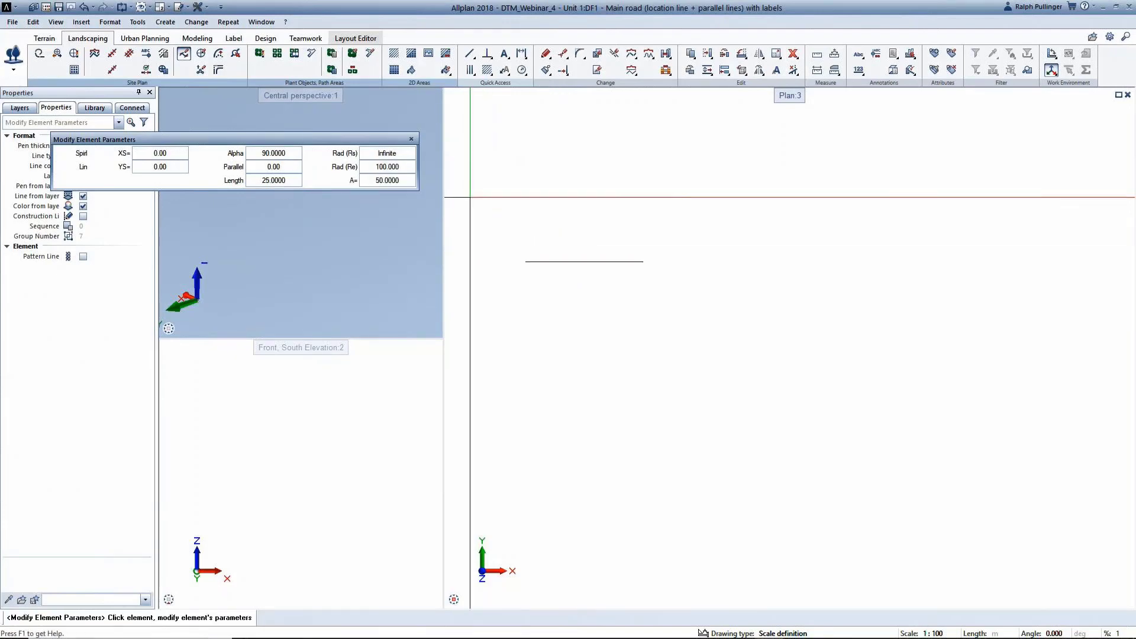
Step: Add a spiral from the straight line's end point with an end radius of 80 and parameter A of 50
{"action": "left_click", "coordinate": [263, 165]}
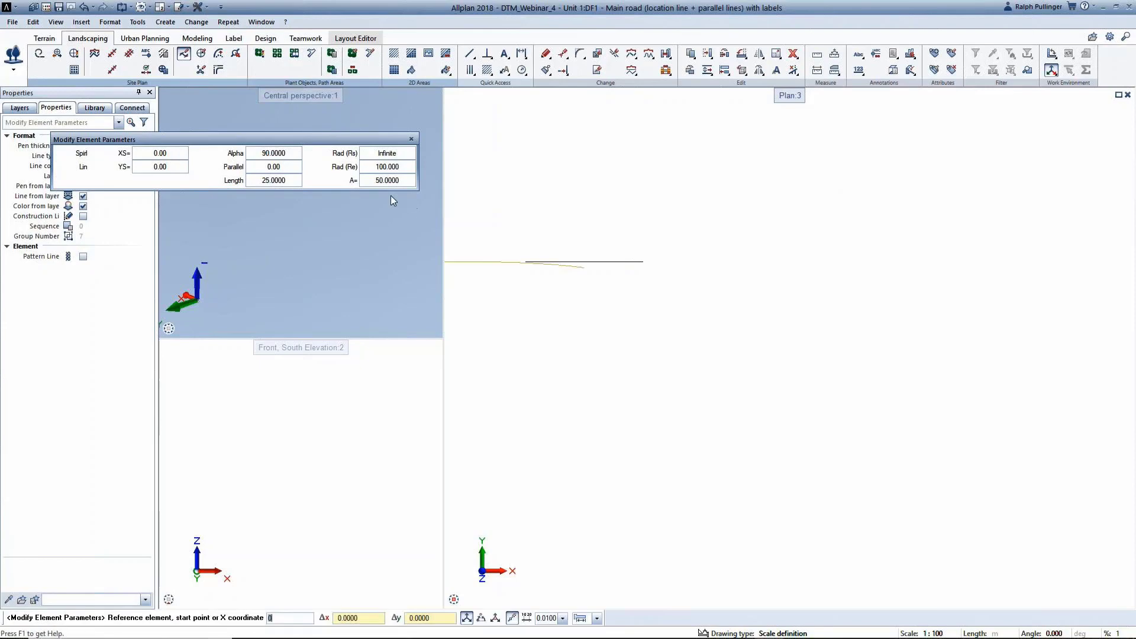
{"action": "left_click", "coordinate": [643, 260]}
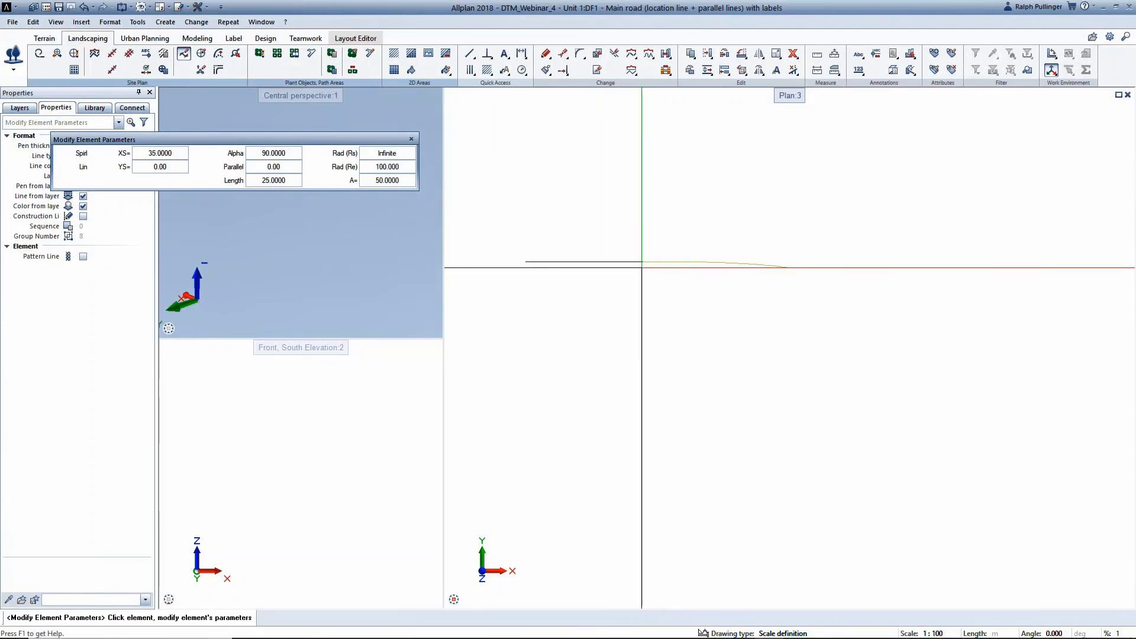
{"action": "left_click", "coordinate": [387, 168]}
{"action": "type", "text": "80"}
{"action": "key", "text": "Return"}
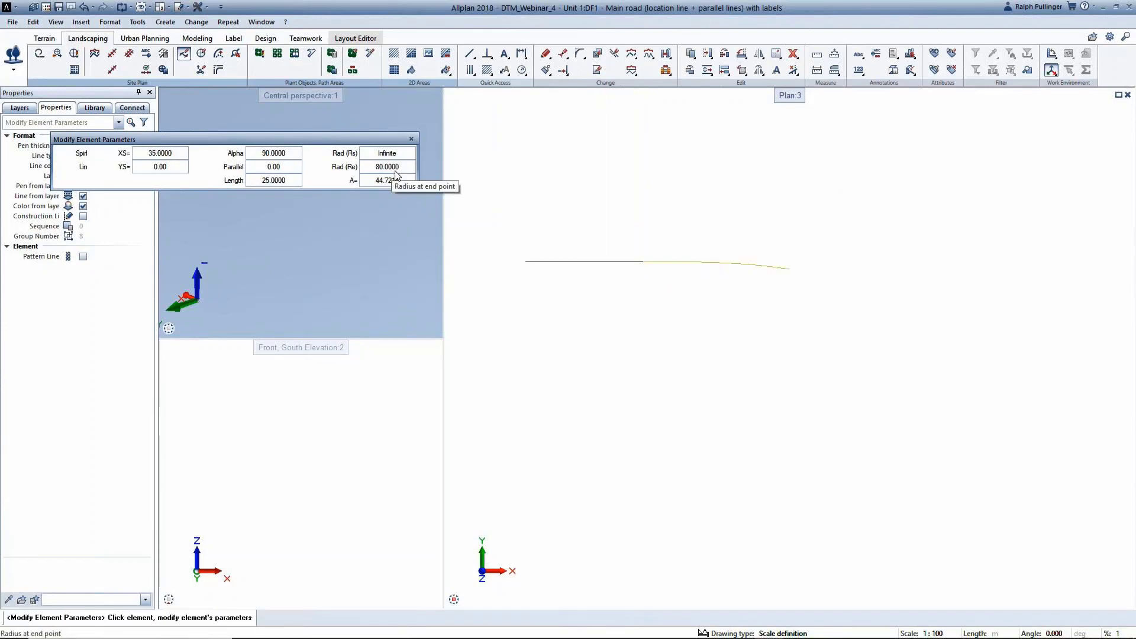
{"action": "type", "text": "50"}
{"action": "key", "text": "Return"}
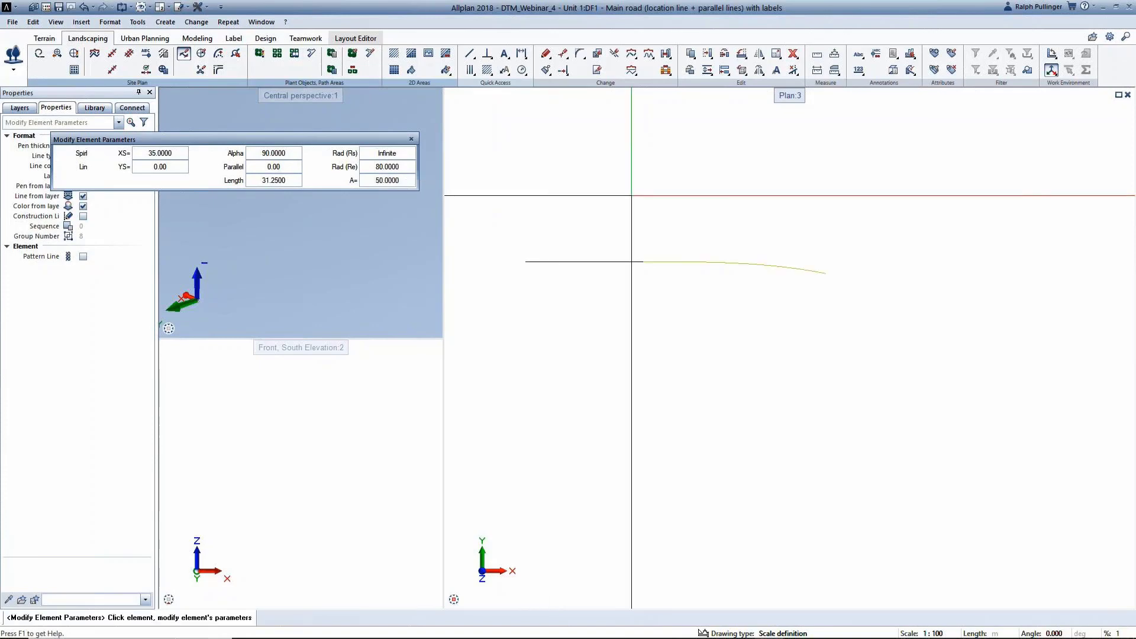
{"action": "left_click", "coordinate": [631, 197]}
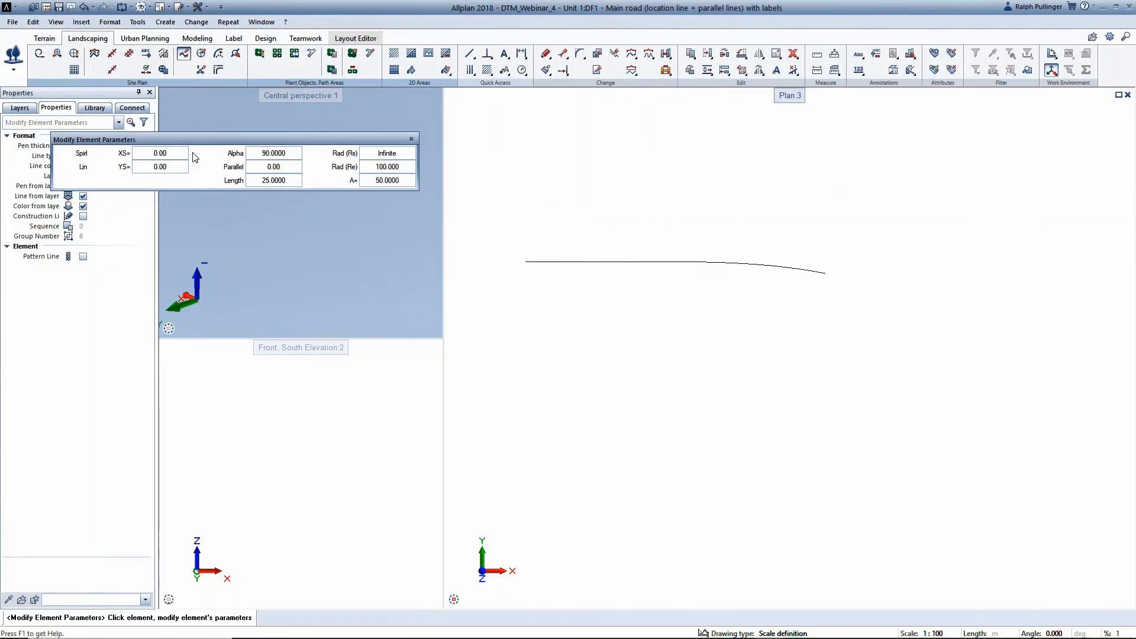
Step: Start the next road element at the spiral's end point and take its initial direction from the spiral
{"action": "left_click", "coordinate": [585, 262]}
{"action": "left_click", "coordinate": [831, 274]}
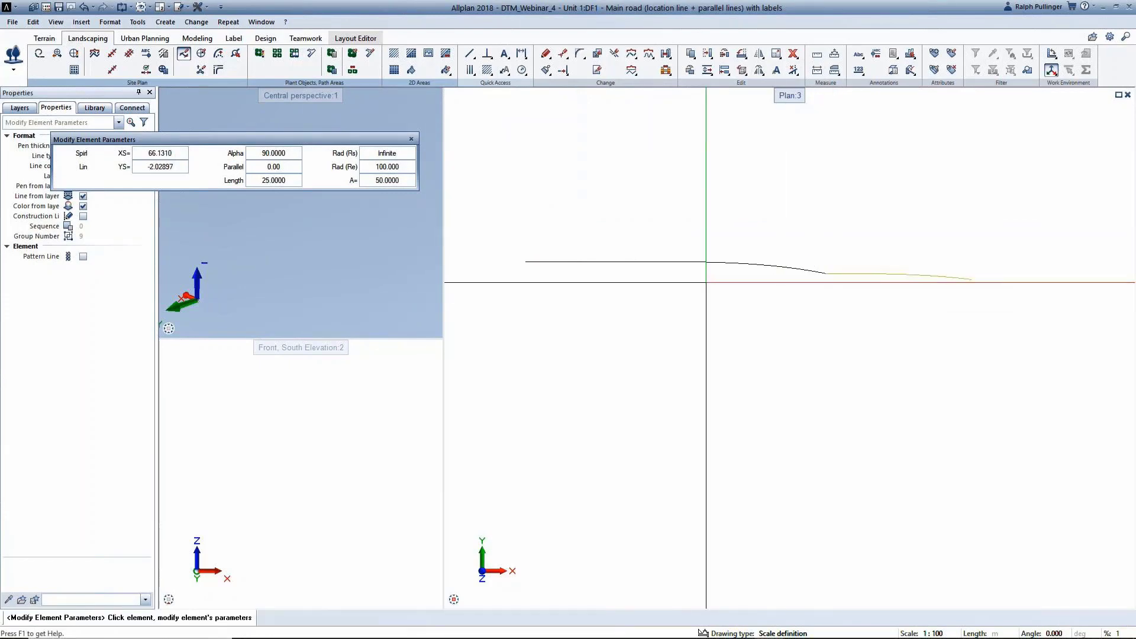
{"action": "left_click", "coordinate": [287, 157]}
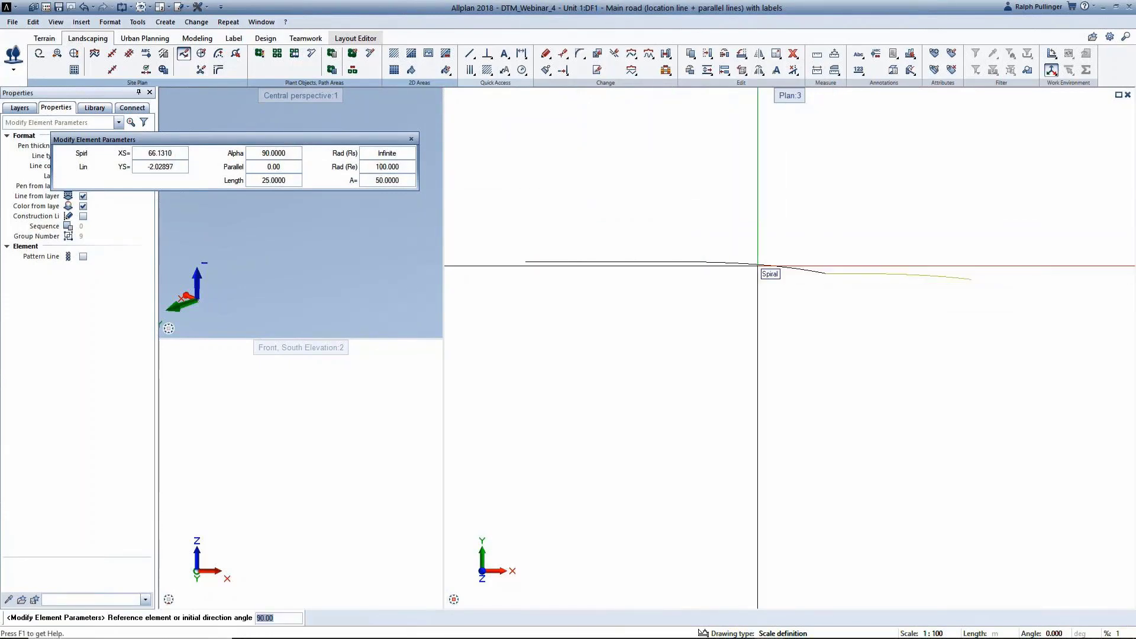
{"action": "left_click", "coordinate": [782, 266]}
{"action": "left_click", "coordinate": [818, 265]}
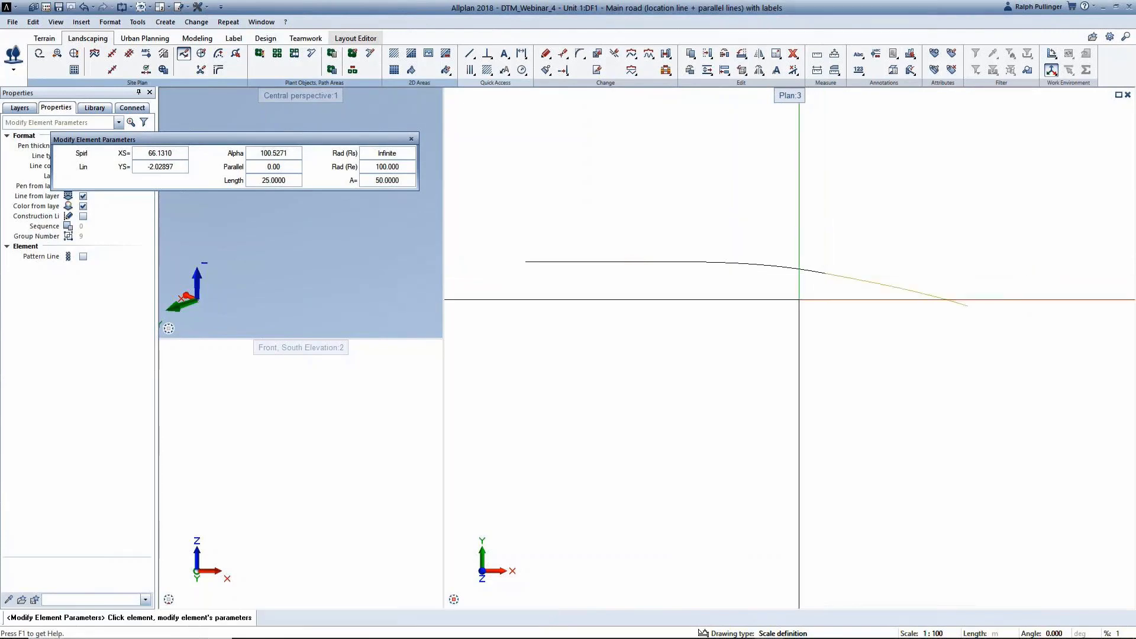
Step: Define the new element as an arc with start and end radii of 80 and a length of 40
{"action": "left_click", "coordinate": [405, 155]}
{"action": "type", "text": "80"}
{"action": "key", "text": "Return"}
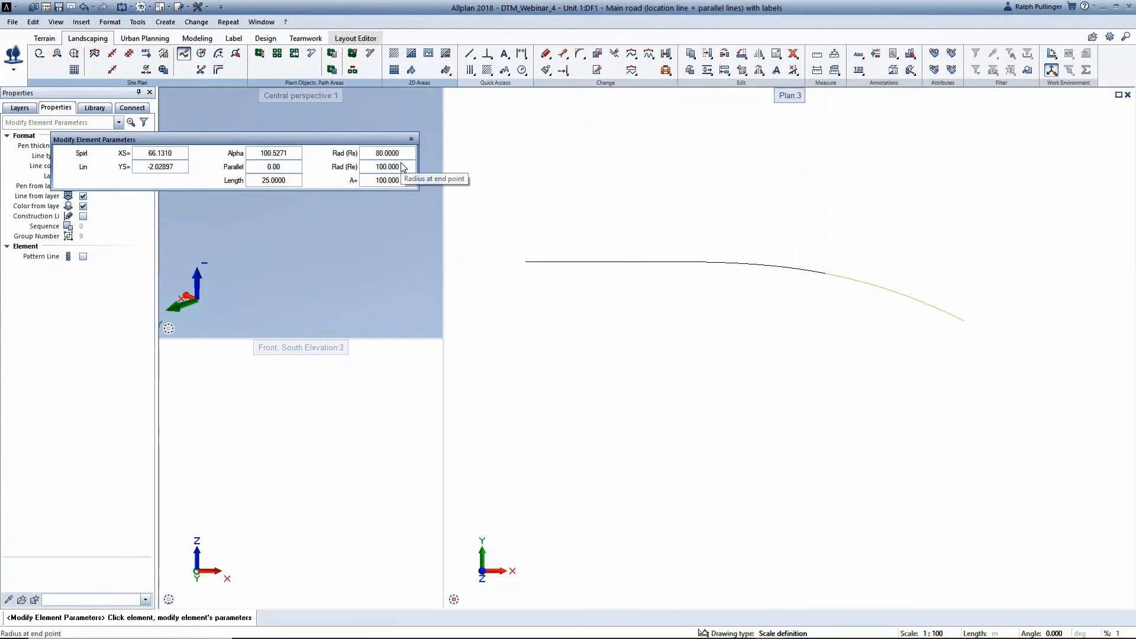
{"action": "left_click", "coordinate": [402, 169]}
{"action": "type", "text": "80"}
{"action": "key", "text": "Return"}
{"action": "left_click", "coordinate": [288, 181]}
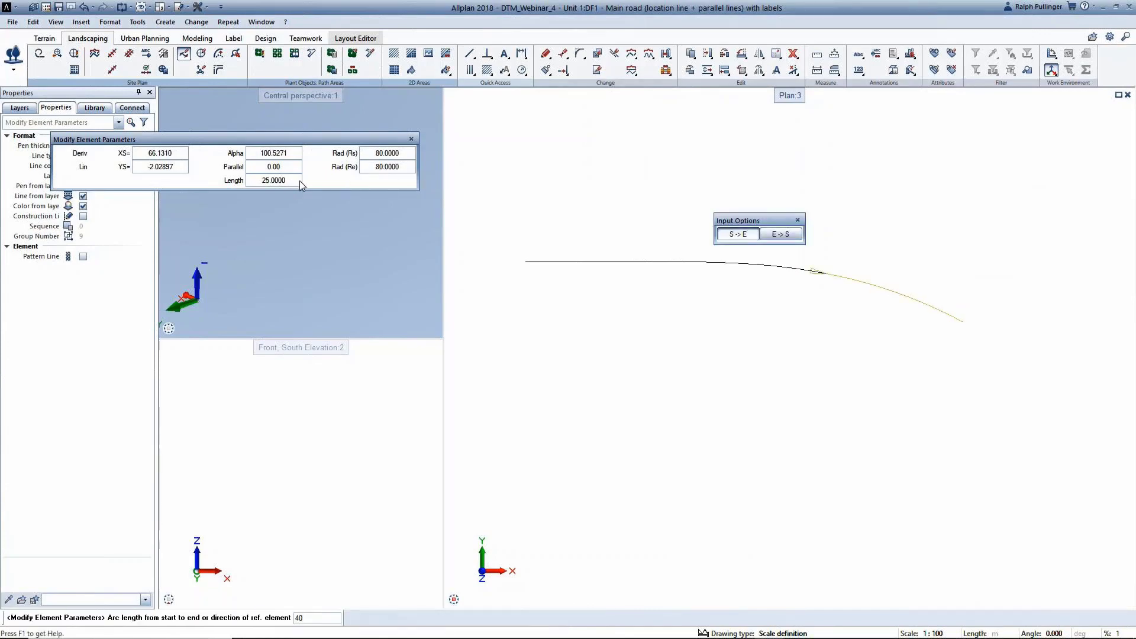
{"action": "key", "text": "Escape"}
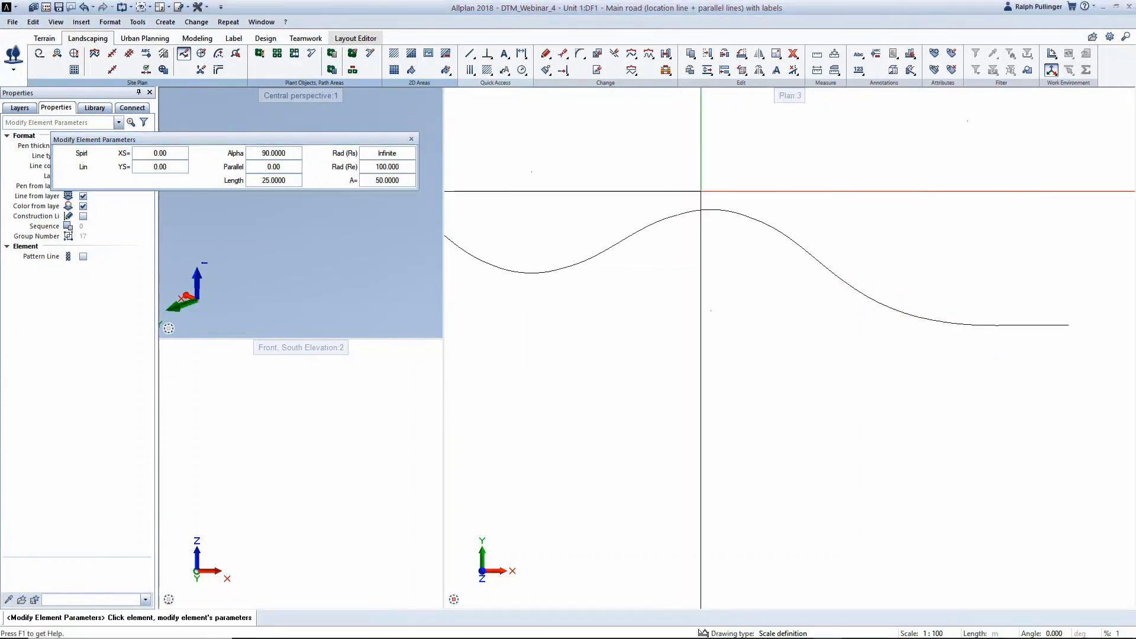
Step: Combine all elements of the road centreline into one composite element
{"action": "scroll", "coordinate": [661, 304], "scroll_direction": "down", "scroll_amount": 4}
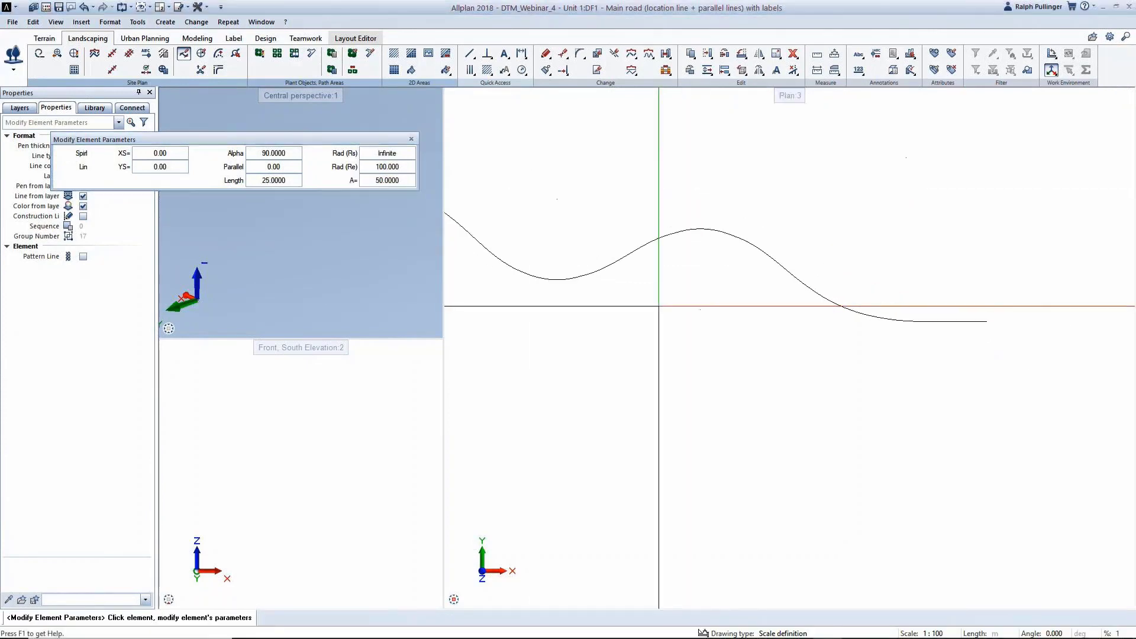
{"action": "scroll", "coordinate": [684, 320], "scroll_direction": "up", "scroll_amount": 2}
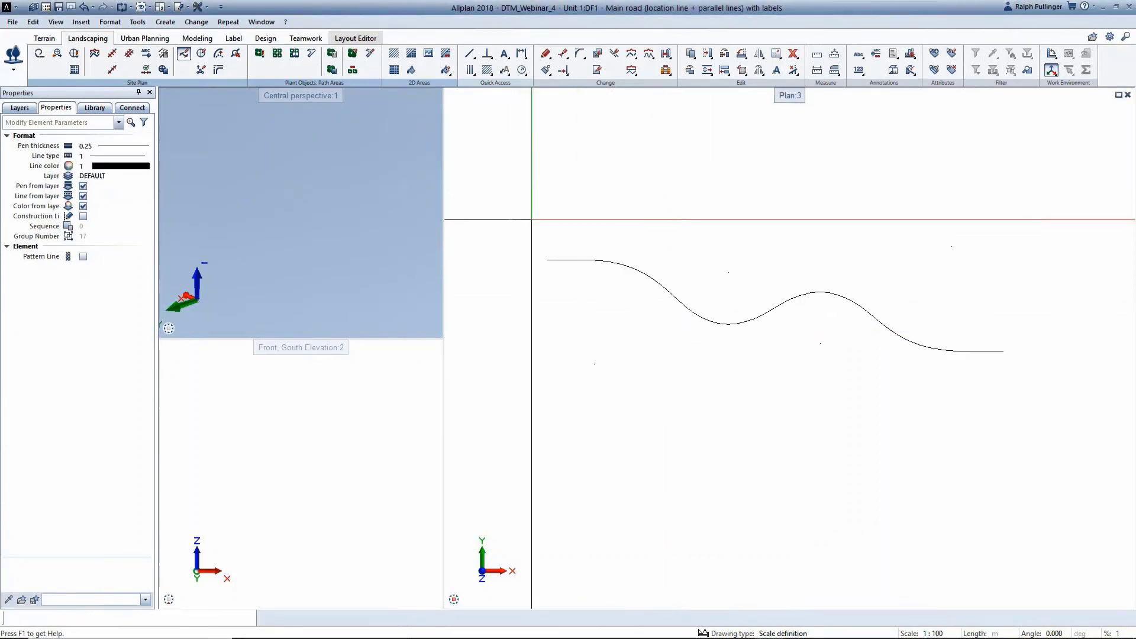
{"action": "key", "text": "Escape"}
{"action": "left_click", "coordinate": [543, 71]}
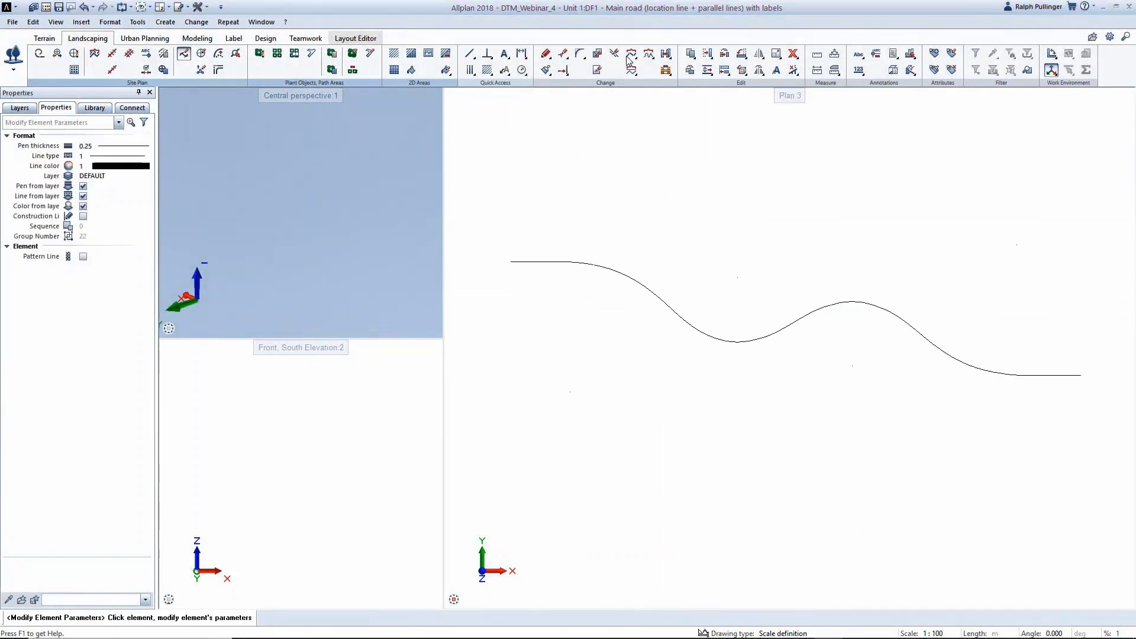
{"action": "left_click", "coordinate": [648, 54]}
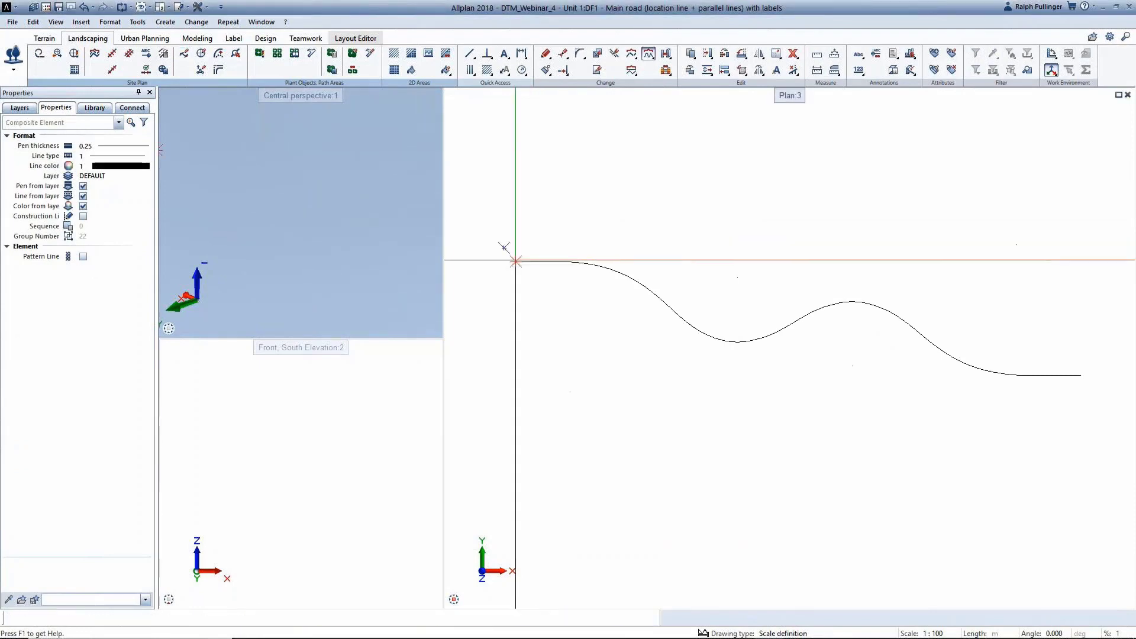
{"action": "left_click_drag", "start_coordinate": [495, 203], "coordinate": [1101, 451]}
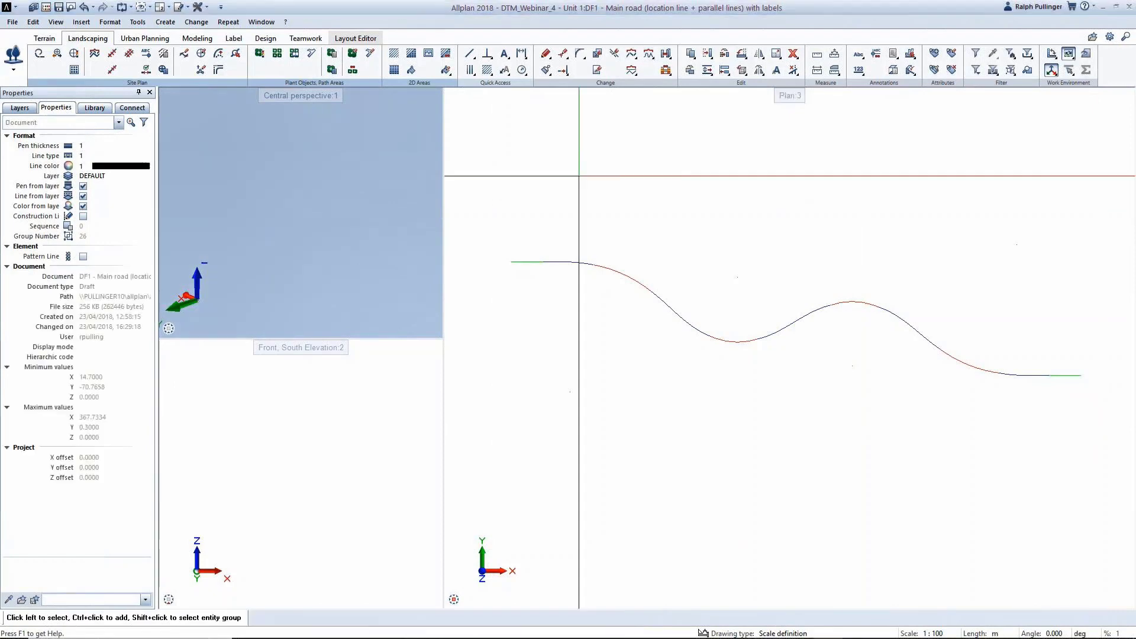
Step: Create a parallel line segment along the upper side of the road centreline at an offset of 3.65
{"action": "left_click", "coordinate": [94, 53]}
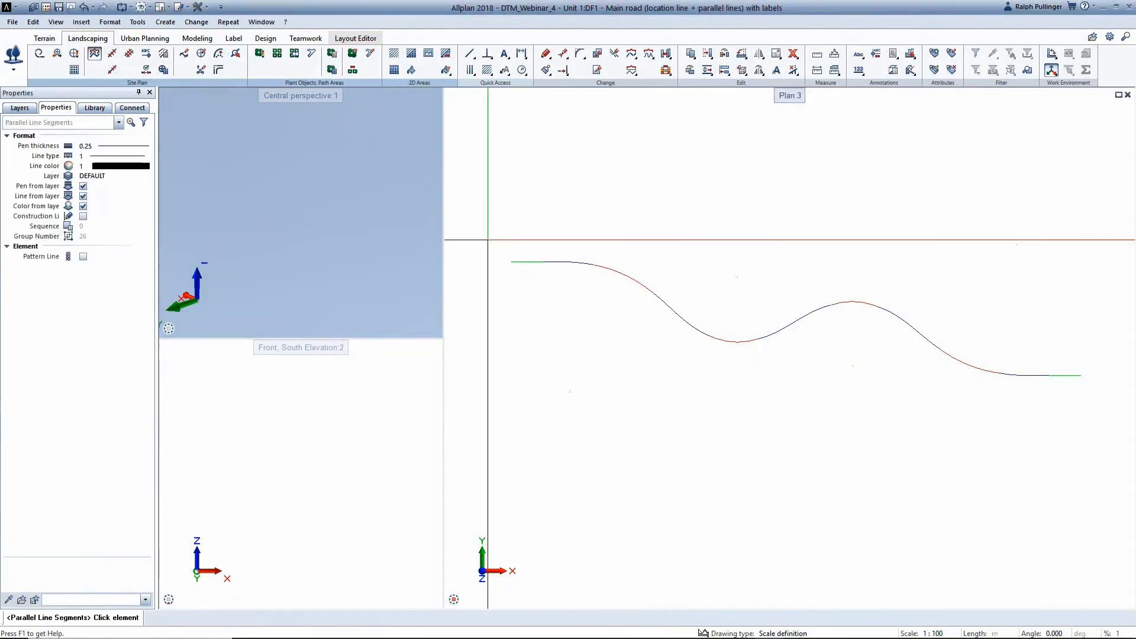
{"action": "left_click", "coordinate": [525, 262]}
{"action": "type", "text": "3"}
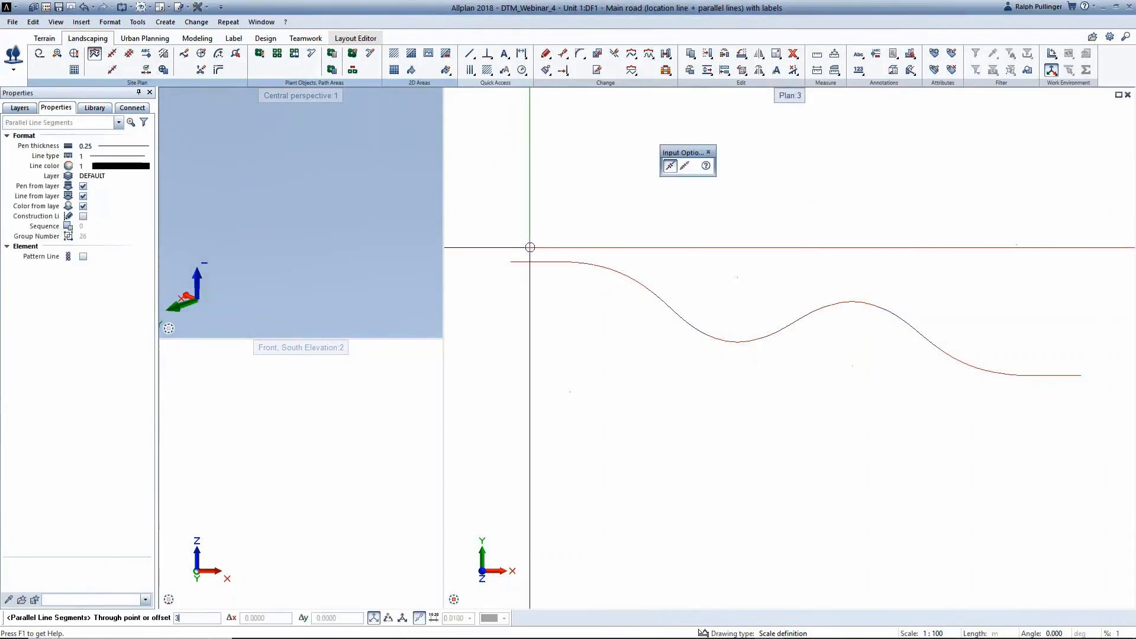
{"action": "type", "text": ".65"}
{"action": "key", "text": "Return"}
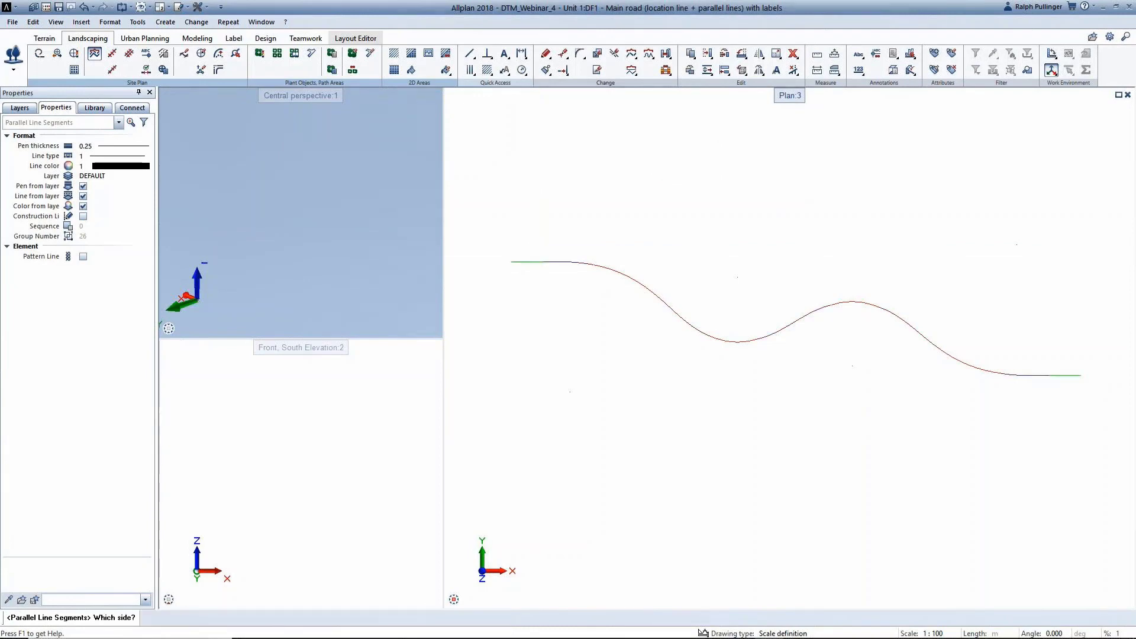
{"action": "left_click", "coordinate": [527, 238]}
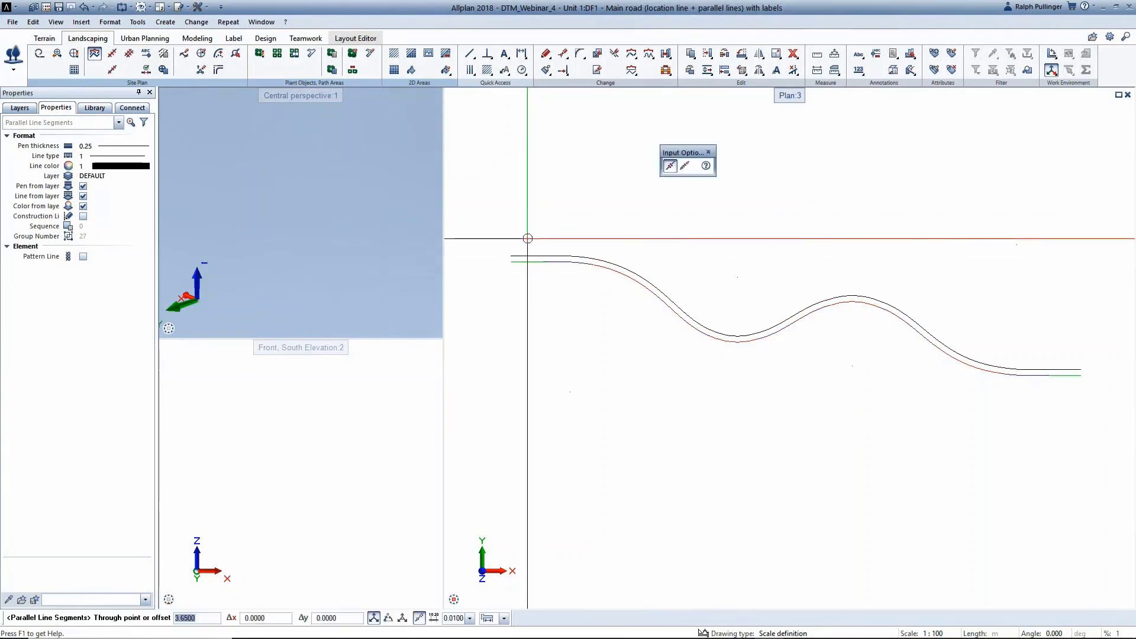
Step: Add one parallel line for the opposite road edge with an offset of -7.3 and finish the parallels
{"action": "type", "text": "-7.3"}
{"action": "key", "text": "Return"}
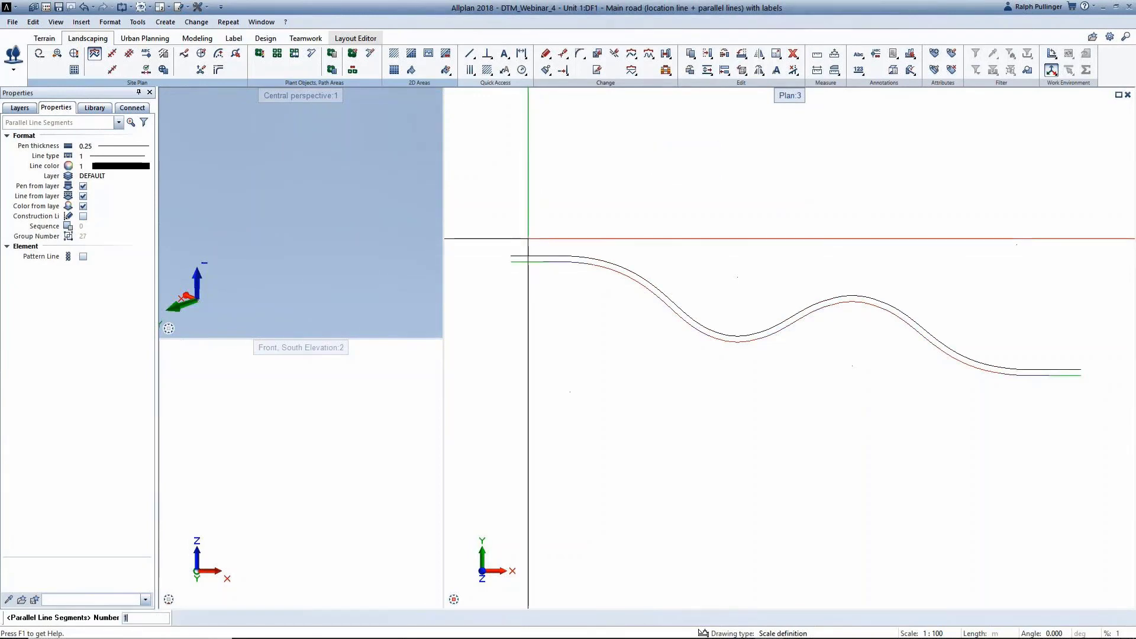
{"action": "left_click", "coordinate": [528, 239]}
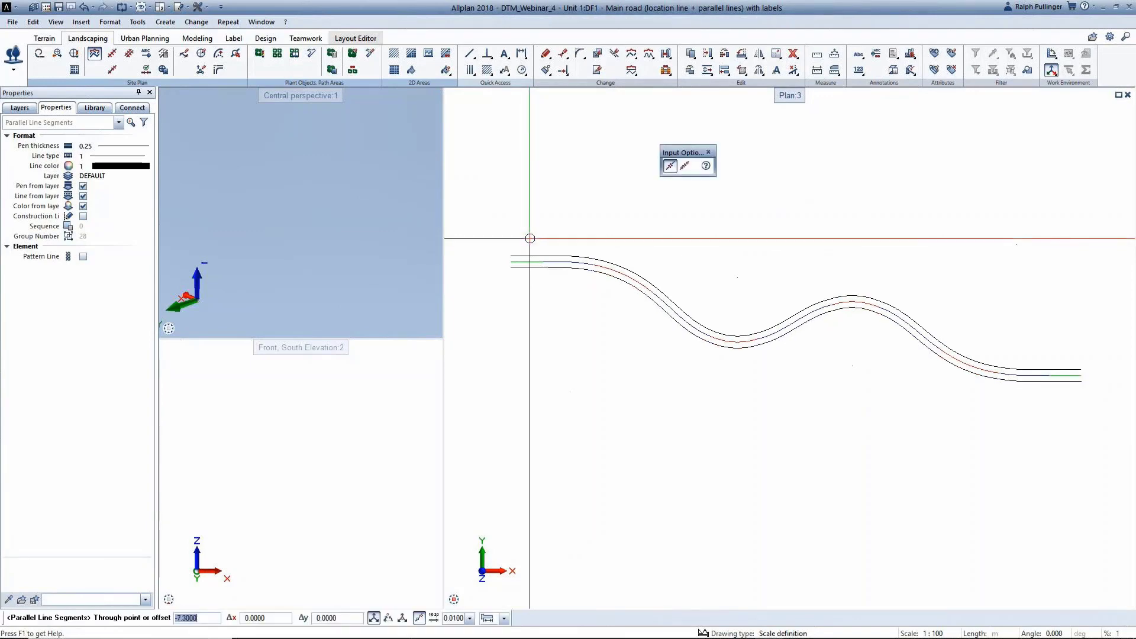
{"action": "key", "text": "Escape"}
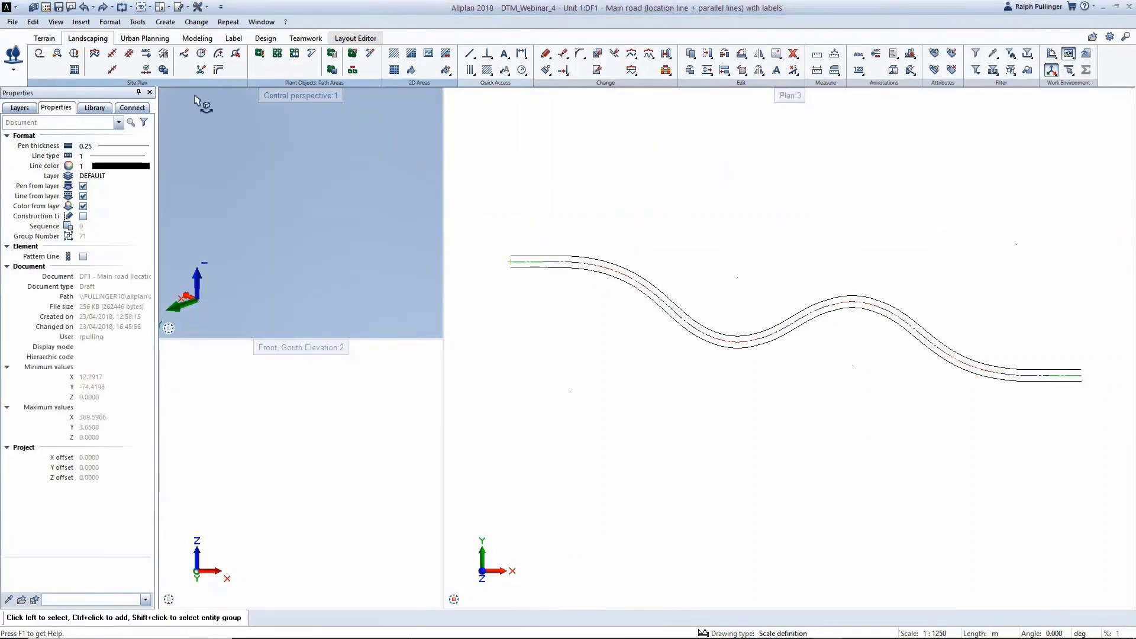
Step: Label the road centreline with the Site label option to annotate its stations, radii and spiral parameters
{"action": "left_click", "coordinate": [146, 54]}
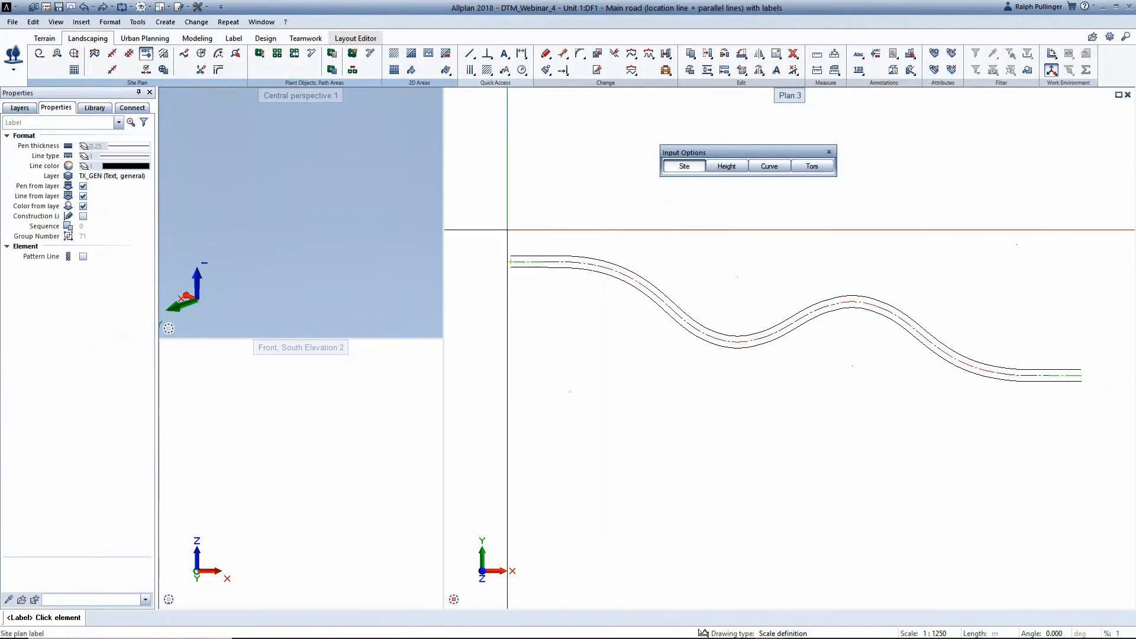
{"action": "left_click", "coordinate": [529, 264]}
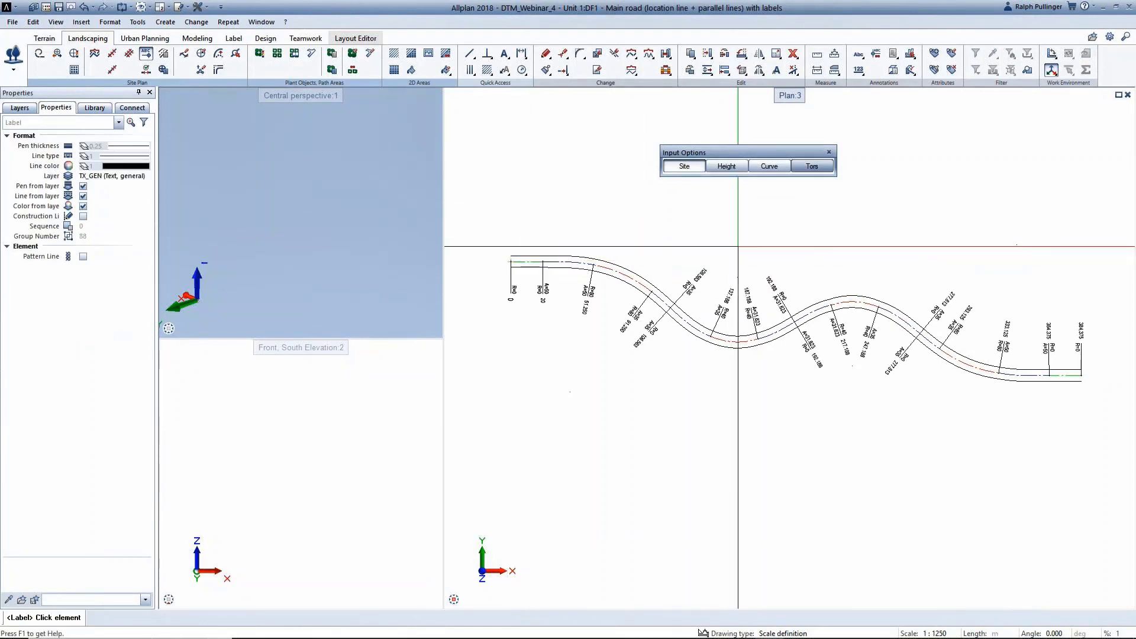
{"action": "key", "text": "Escape"}
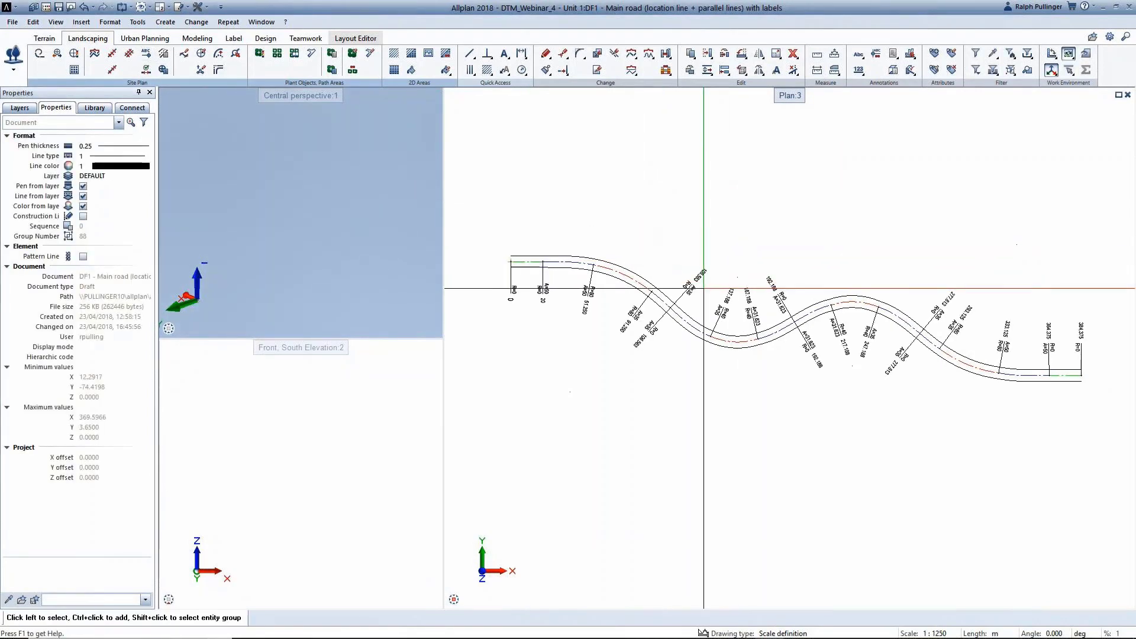
{"action": "scroll", "coordinate": [667, 290], "scroll_direction": "up", "scroll_amount": 3}
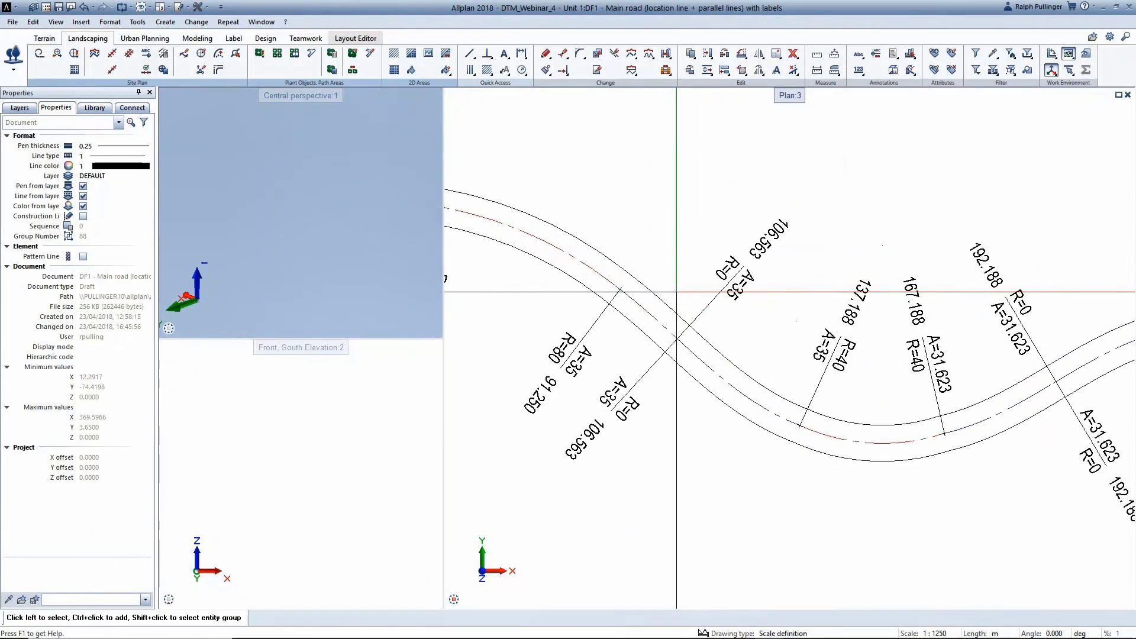
Step: Station the road centreline from its start at 10 m intervals, using the cross point symbol, and finish stationing
{"action": "scroll", "coordinate": [677, 292], "scroll_direction": "down", "scroll_amount": 3}
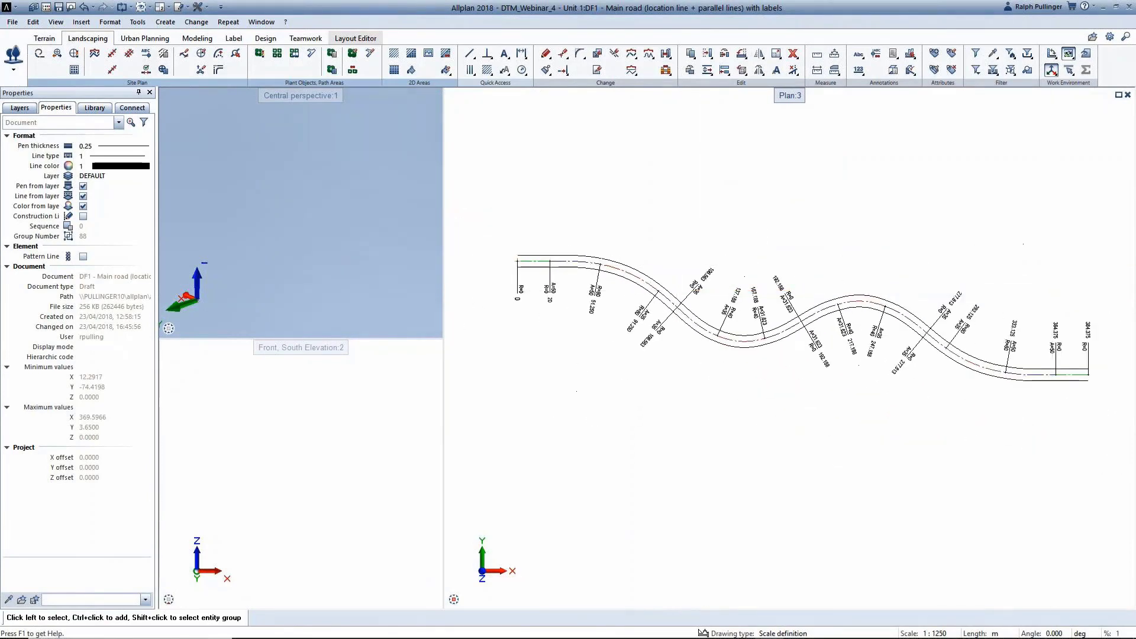
{"action": "left_click", "coordinate": [112, 70]}
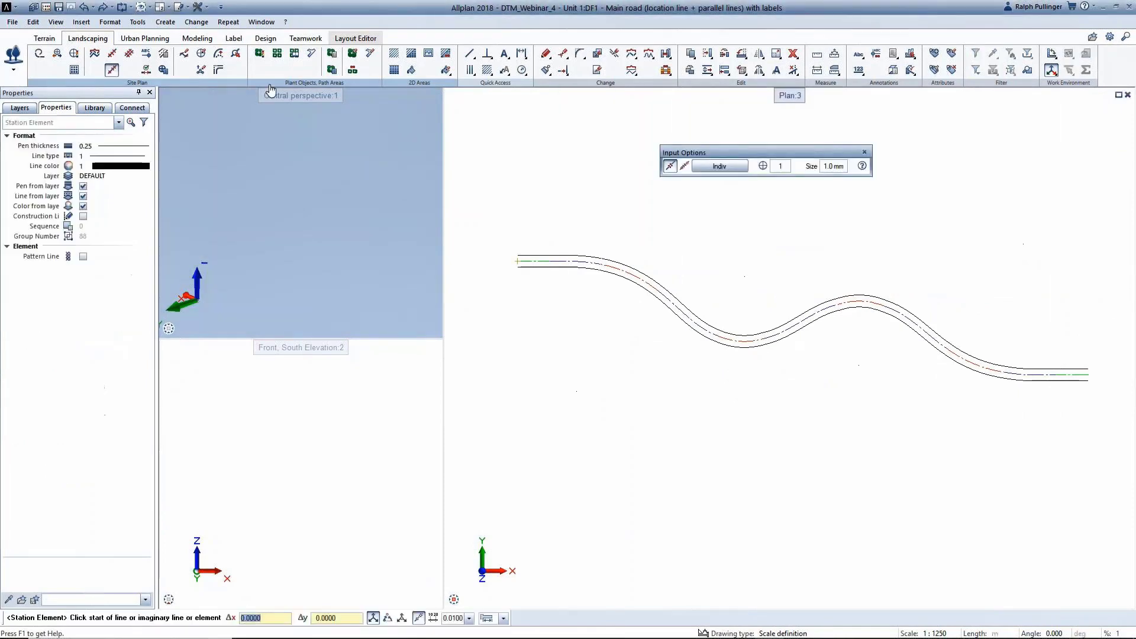
{"action": "left_click", "coordinate": [780, 168]}
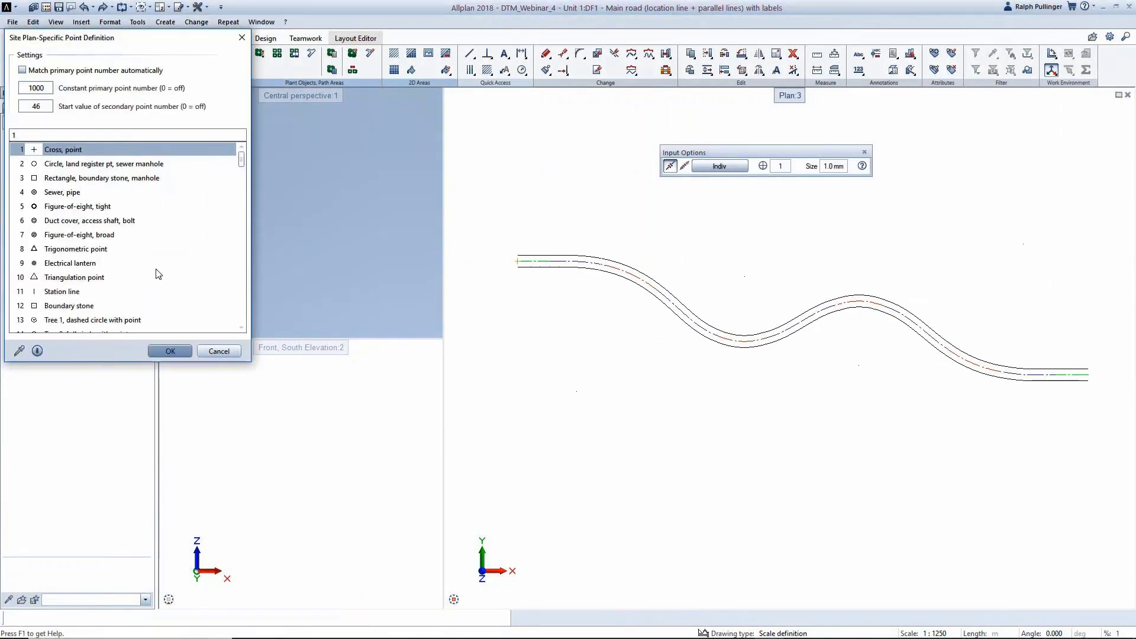
{"action": "left_click", "coordinate": [165, 350]}
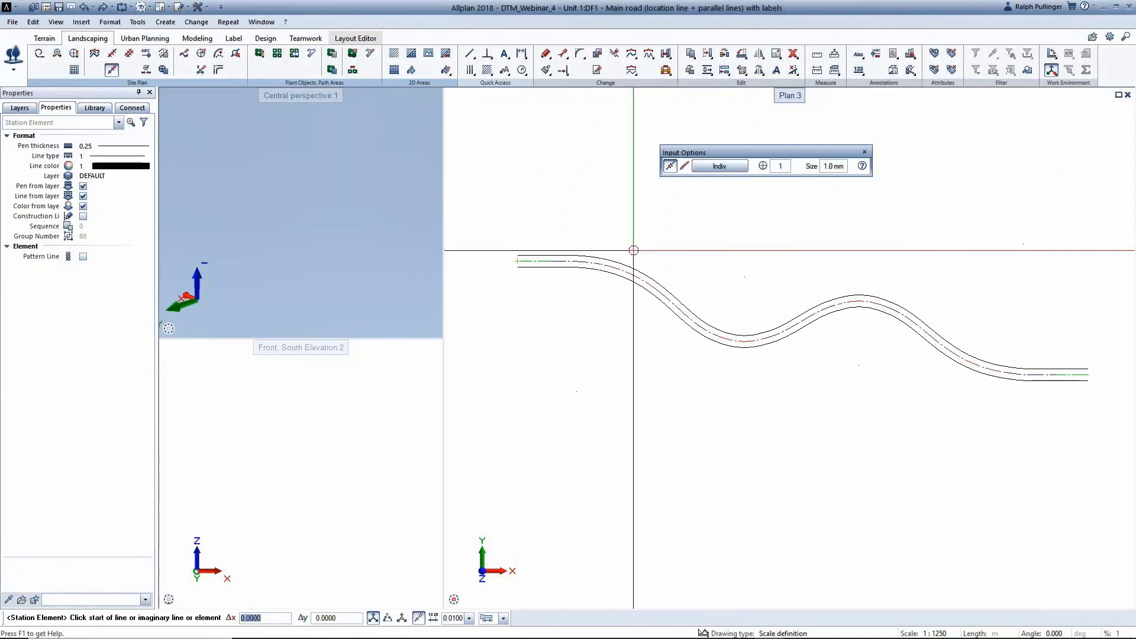
{"action": "left_click", "coordinate": [520, 261]}
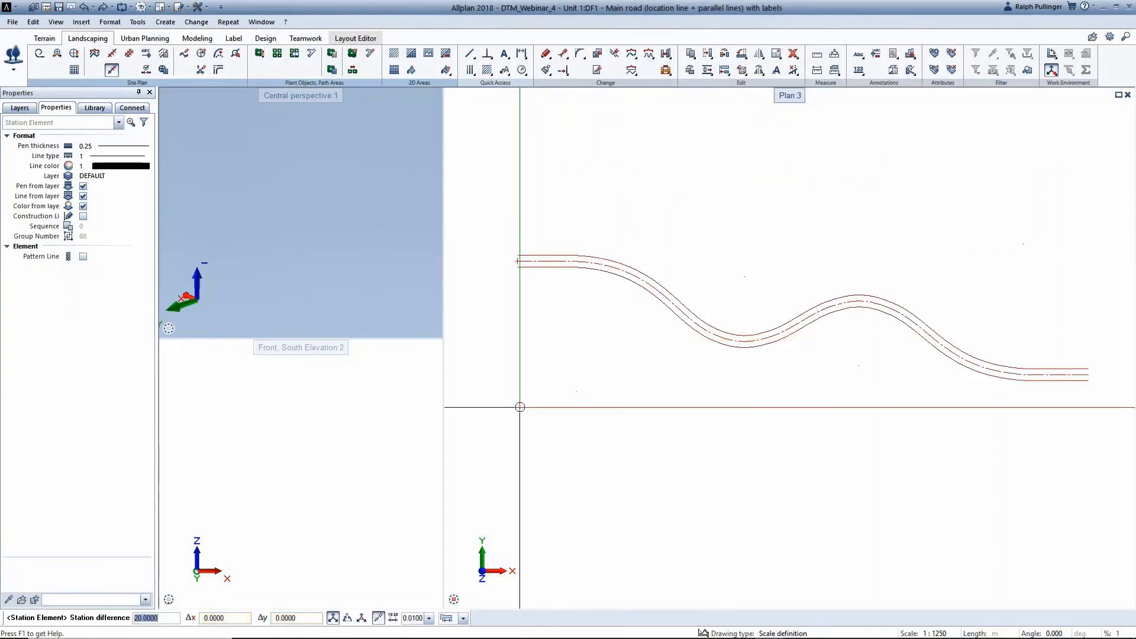
{"action": "key", "text": "Return"}
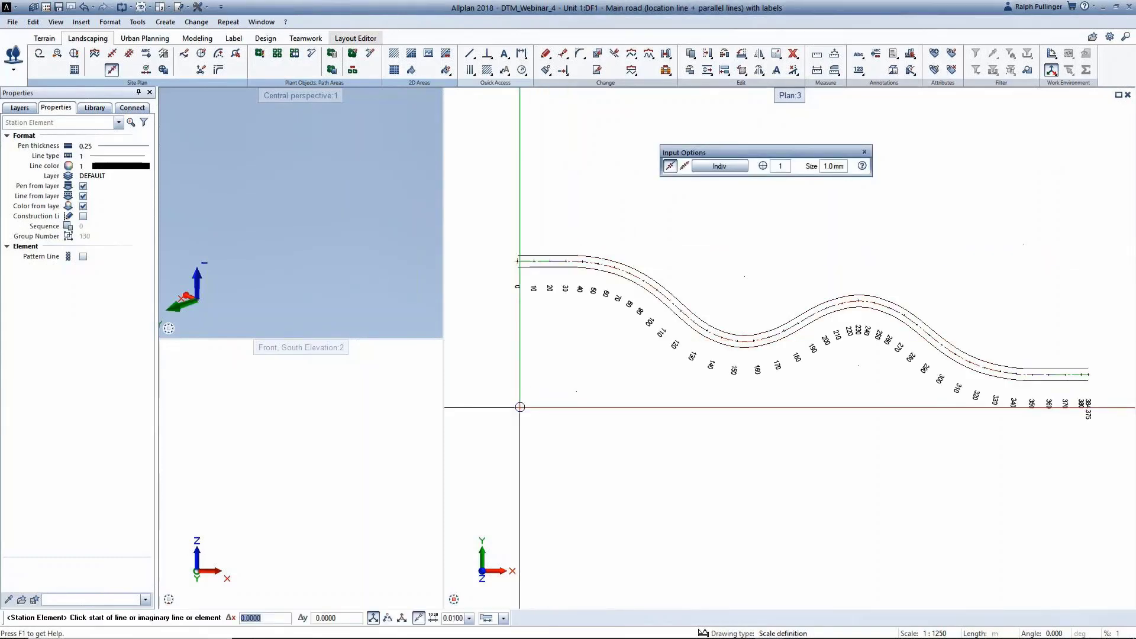
{"action": "scroll", "coordinate": [562, 273], "scroll_direction": "up", "scroll_amount": 5}
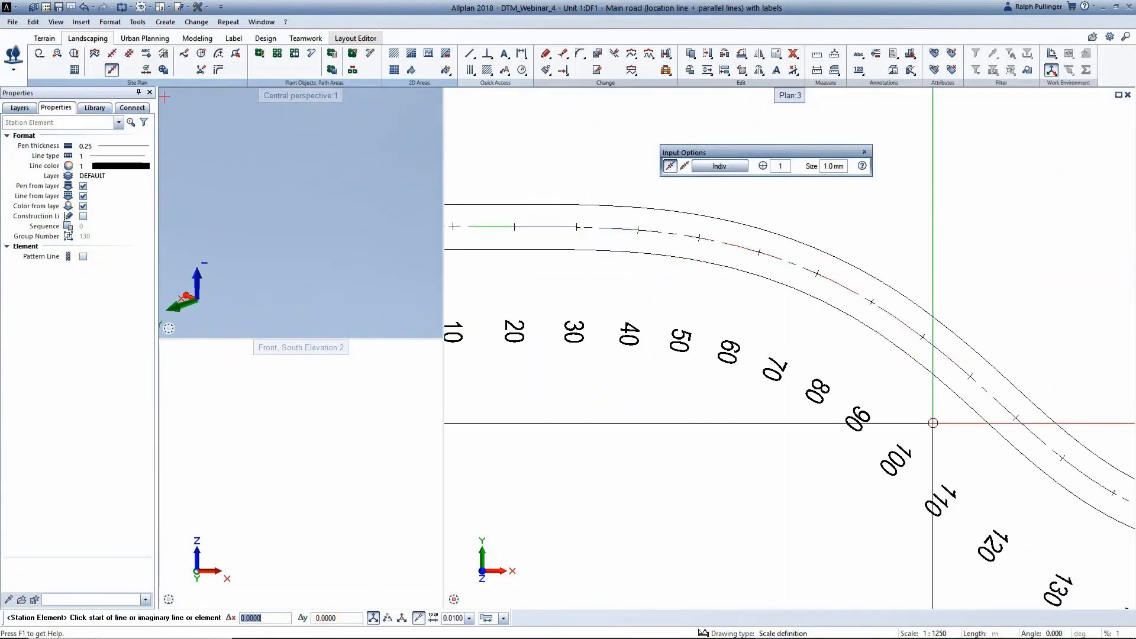
{"action": "scroll", "coordinate": [636, 274], "scroll_direction": "down", "scroll_amount": 3}
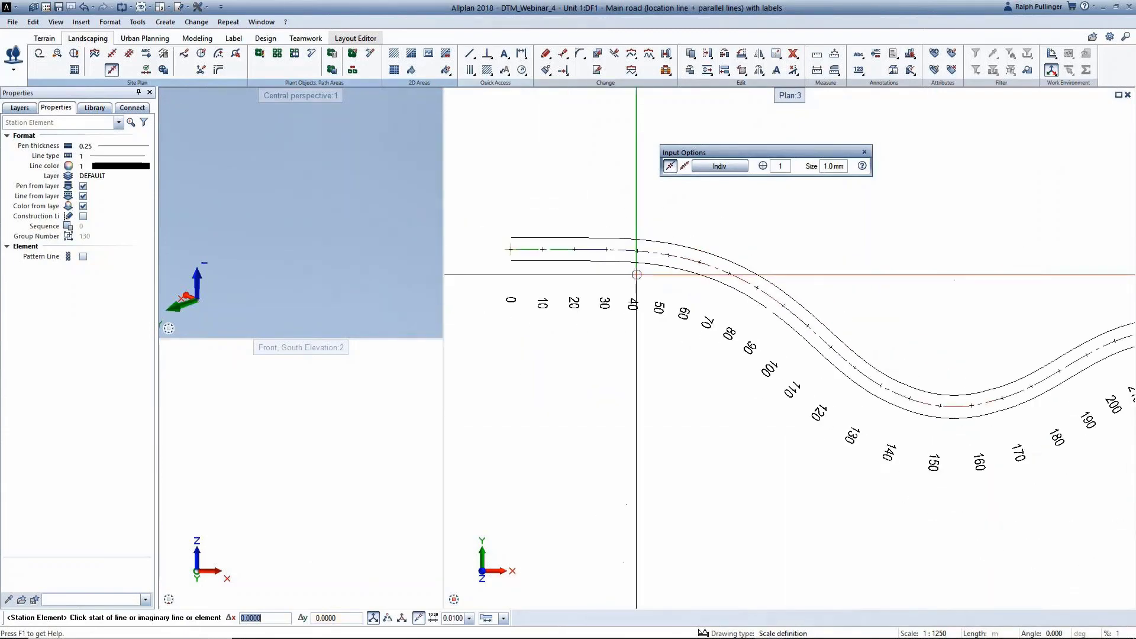
{"action": "scroll", "coordinate": [637, 275], "scroll_direction": "down", "scroll_amount": 4}
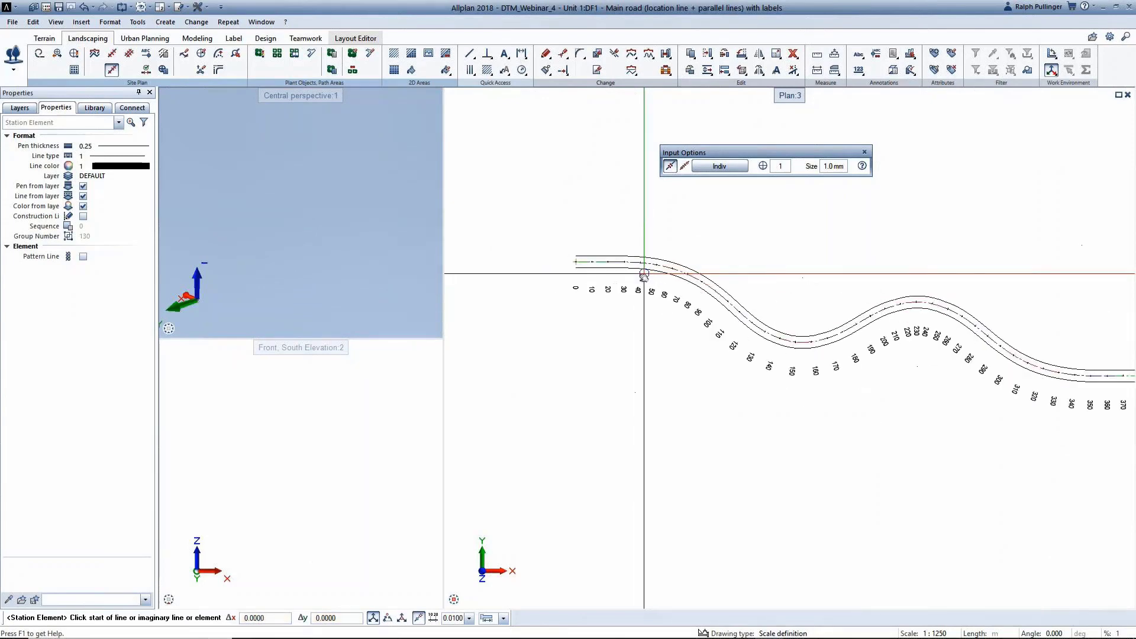
{"action": "middle_click_drag", "start_coordinate": [643, 274], "coordinate": [579, 268]}
{"action": "key", "text": "Escape"}
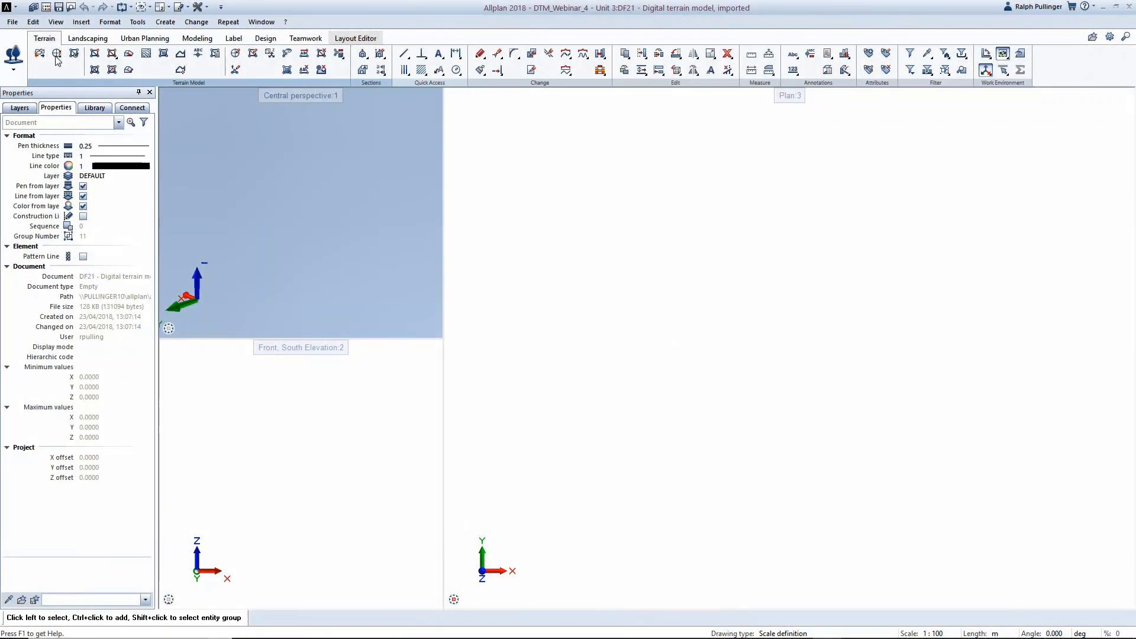
Step: Import terrain points from a coordinate file of type .re1 into the imported digital terrain model drawing file
{"action": "left_click", "coordinate": [56, 54]}
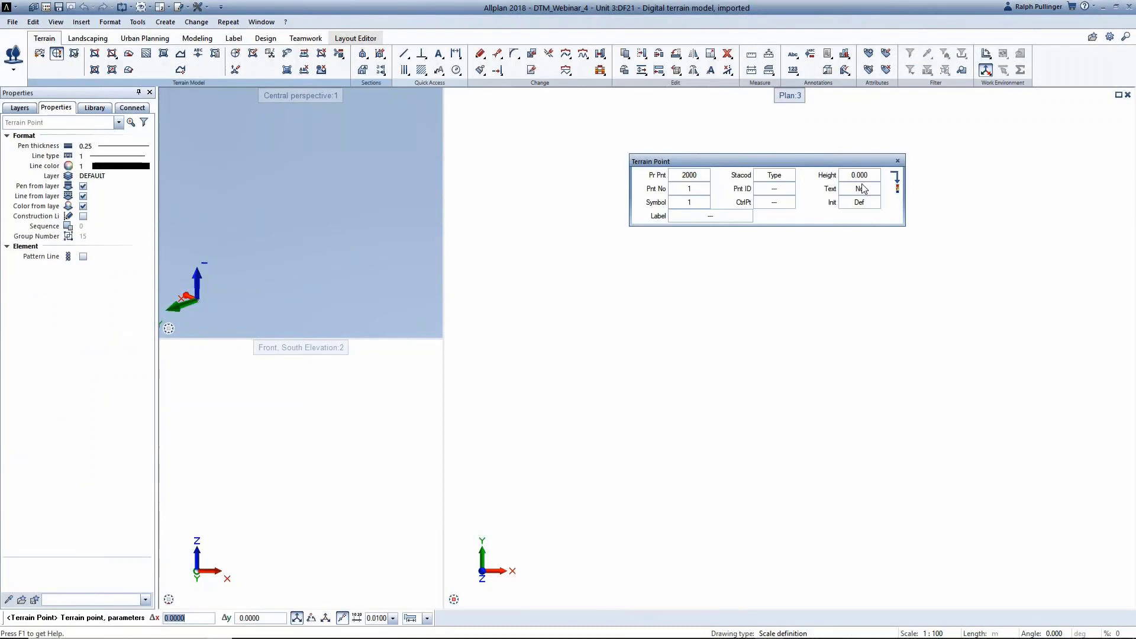
{"action": "left_click", "coordinate": [897, 161]}
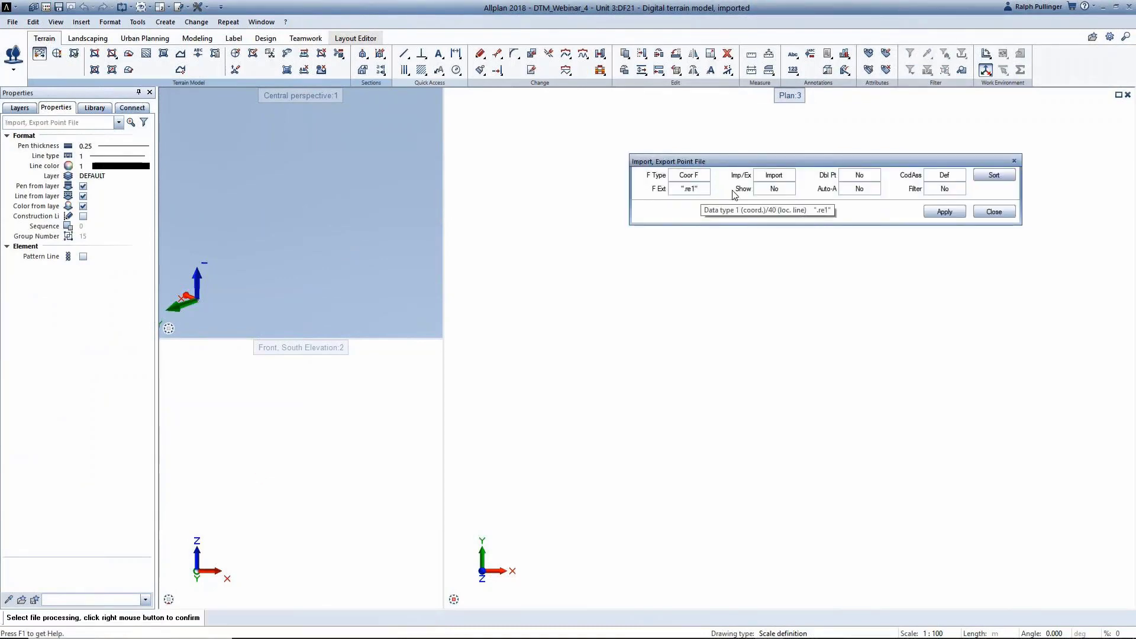
{"action": "left_click", "coordinate": [949, 211]}
{"action": "left_click", "coordinate": [841, 426]}
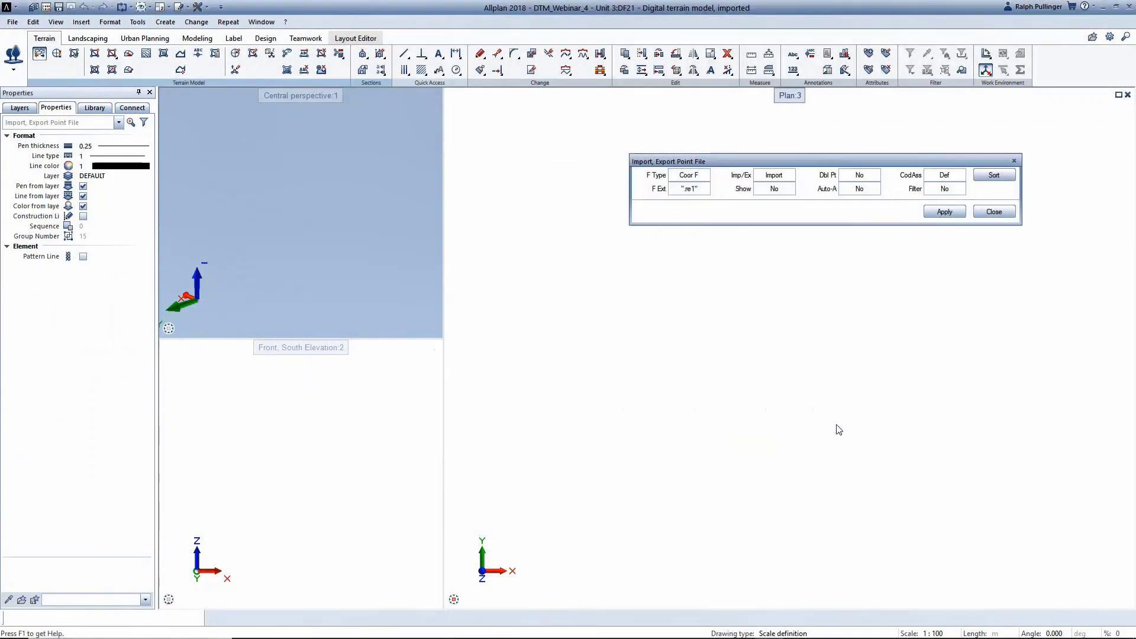
{"action": "left_click", "coordinate": [994, 212]}
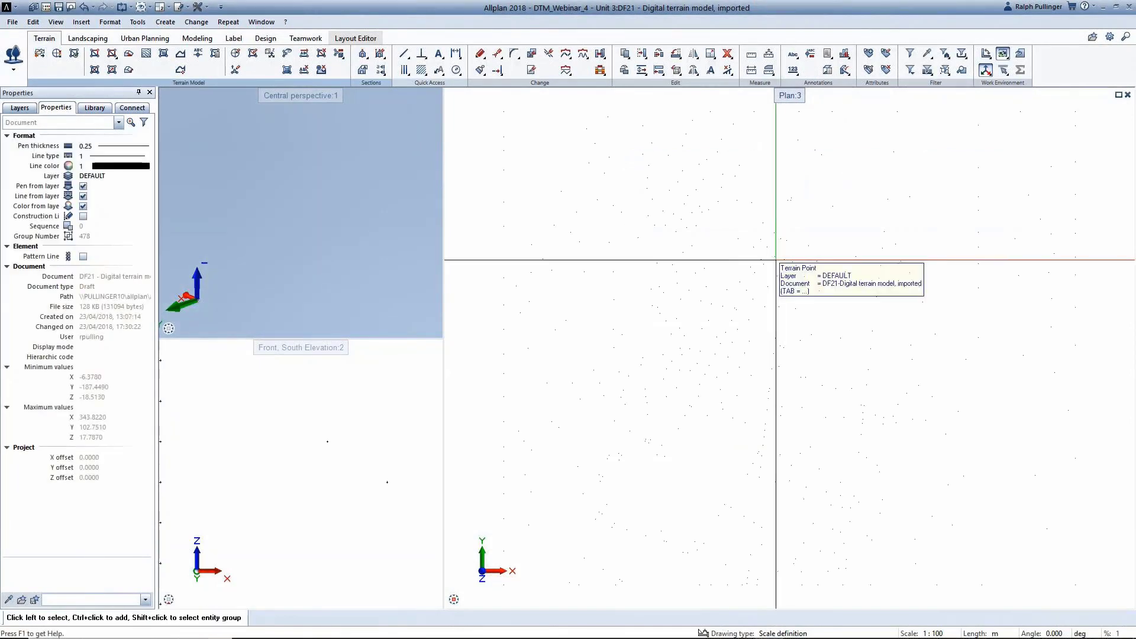
Step: Mesh all the imported terrain points as a new triangulated terrain model
{"action": "scroll", "coordinate": [766, 260], "scroll_direction": "down", "scroll_amount": 1}
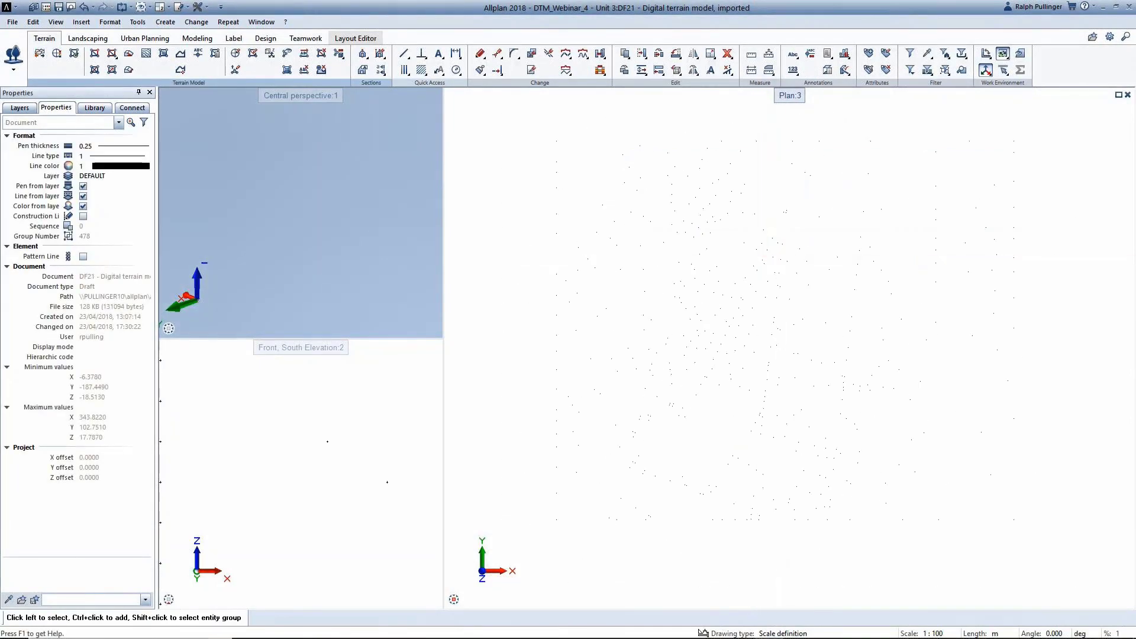
{"action": "left_click", "coordinate": [75, 54]}
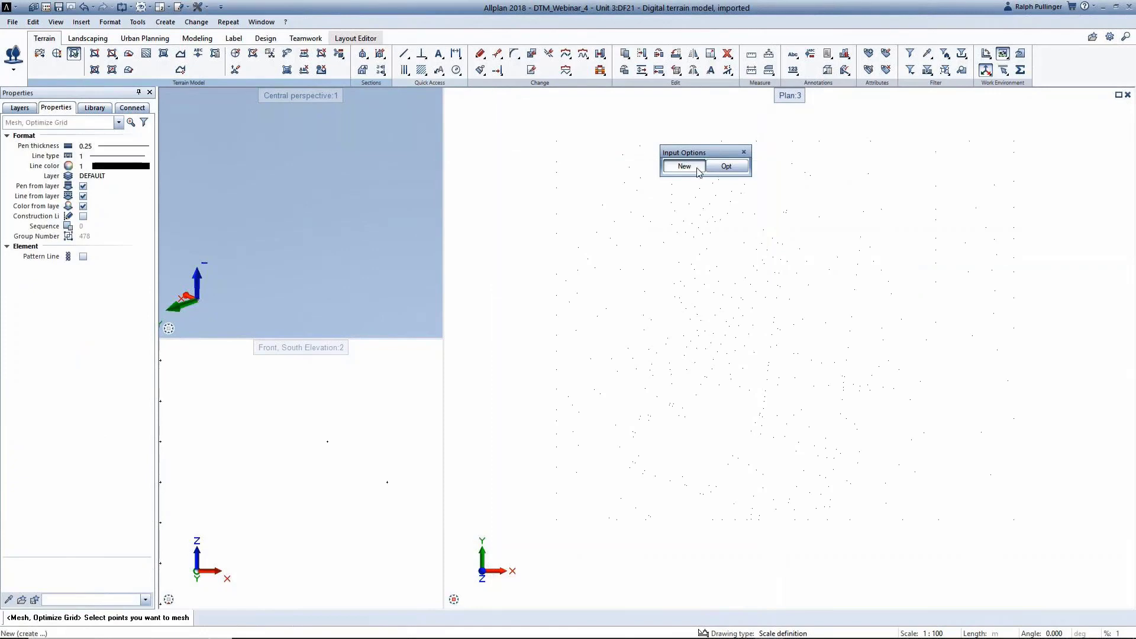
{"action": "right_click", "coordinate": [583, 225]}
{"action": "right_click", "coordinate": [583, 226]}
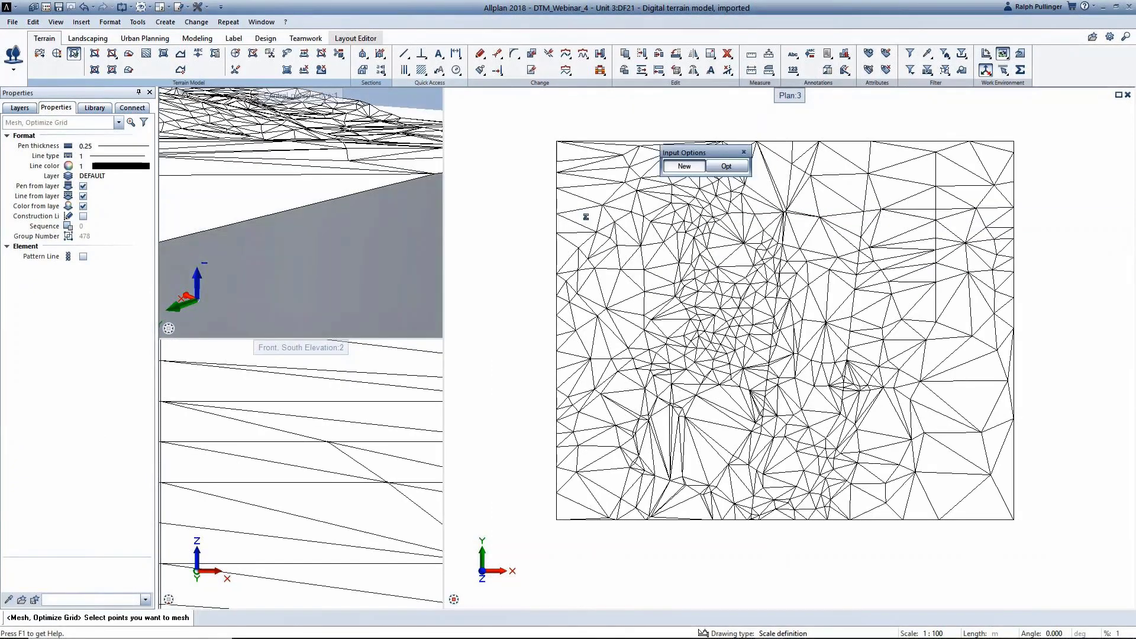
{"action": "left_click", "coordinate": [743, 153]}
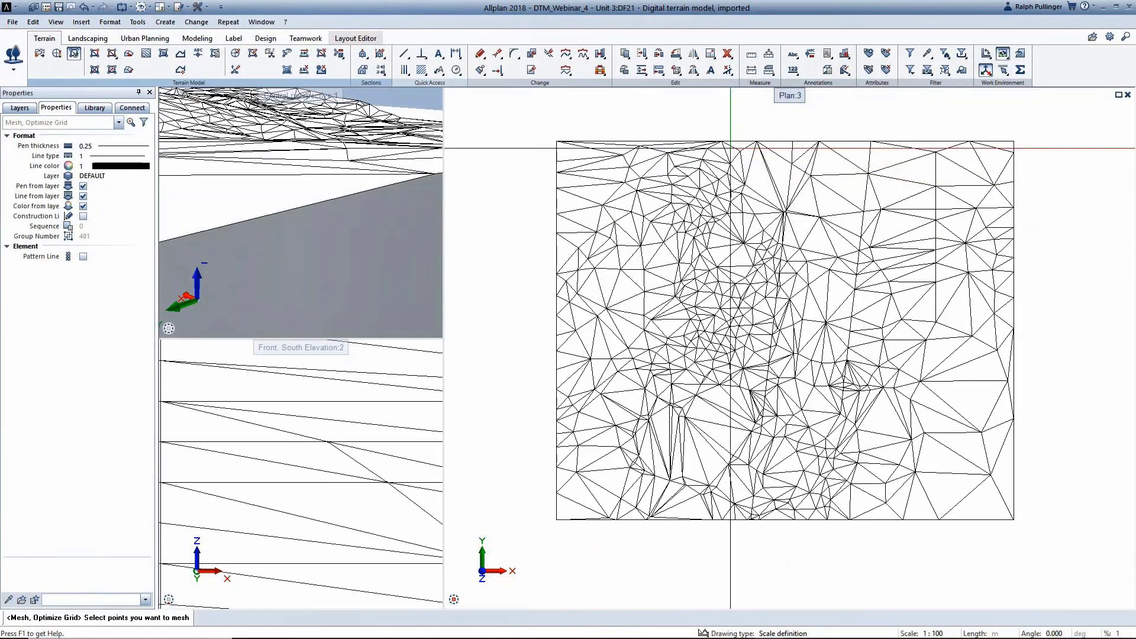
{"action": "key", "text": "Escape"}
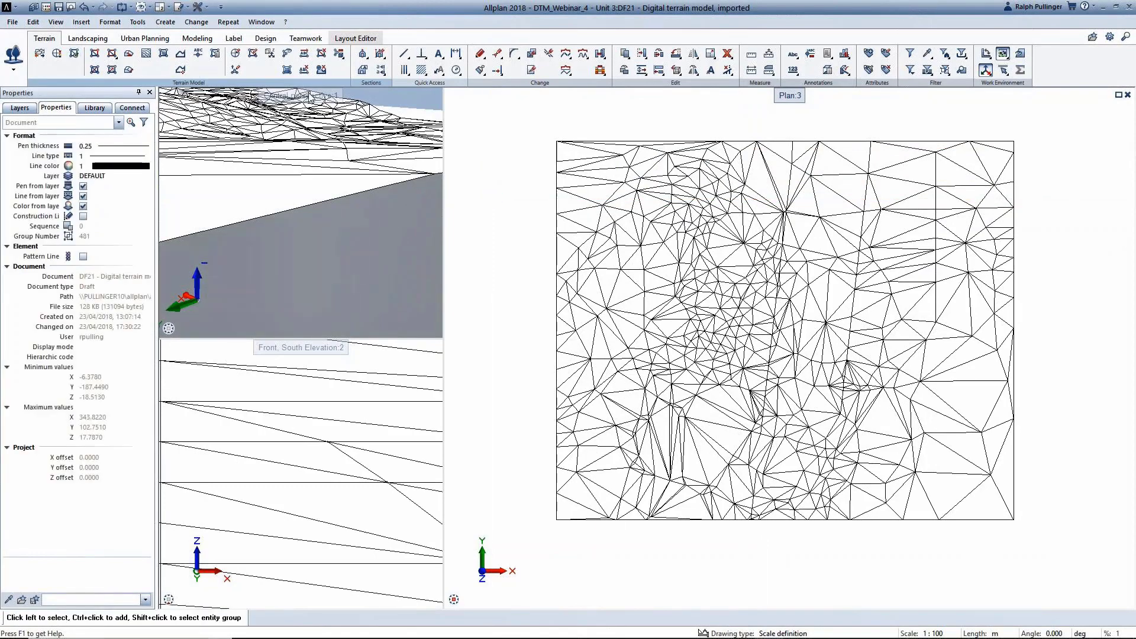
Step: Examine the triangulated terrain in an enlarged perspective view from different angles, and restore the multi-view layout
{"action": "double_click", "coordinate": [324, 98]}
{"action": "scroll", "coordinate": [544, 219], "scroll_direction": "down", "scroll_amount": 2}
{"action": "middle_click", "coordinate": [604, 344]}
{"action": "middle_click", "coordinate": [604, 345]}
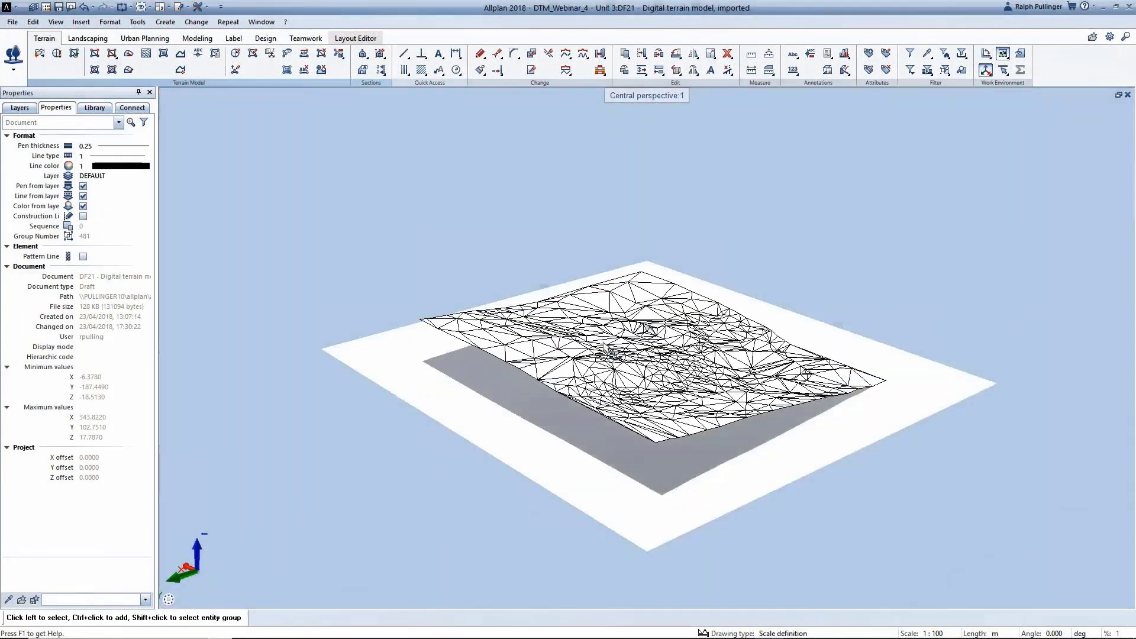
{"action": "middle_click_drag", "start_coordinate": [612, 352], "coordinate": [745, 215]}
{"action": "double_click", "coordinate": [641, 96]}
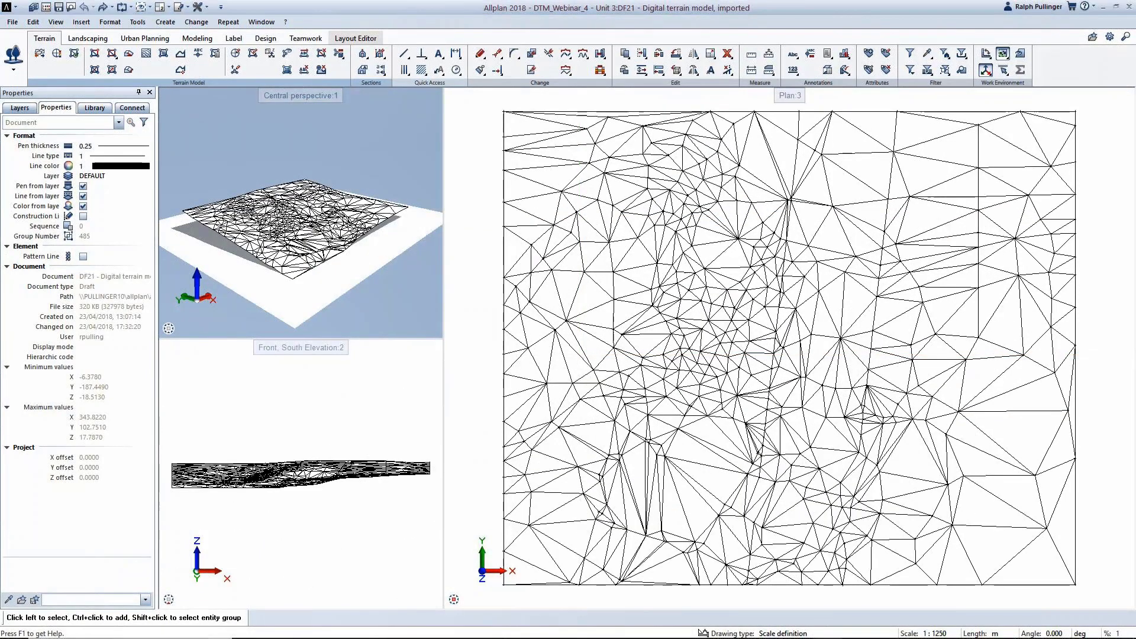
Step: Generate contour lines on the terrain model with a height difference of 1
{"action": "left_click", "coordinate": [146, 54]}
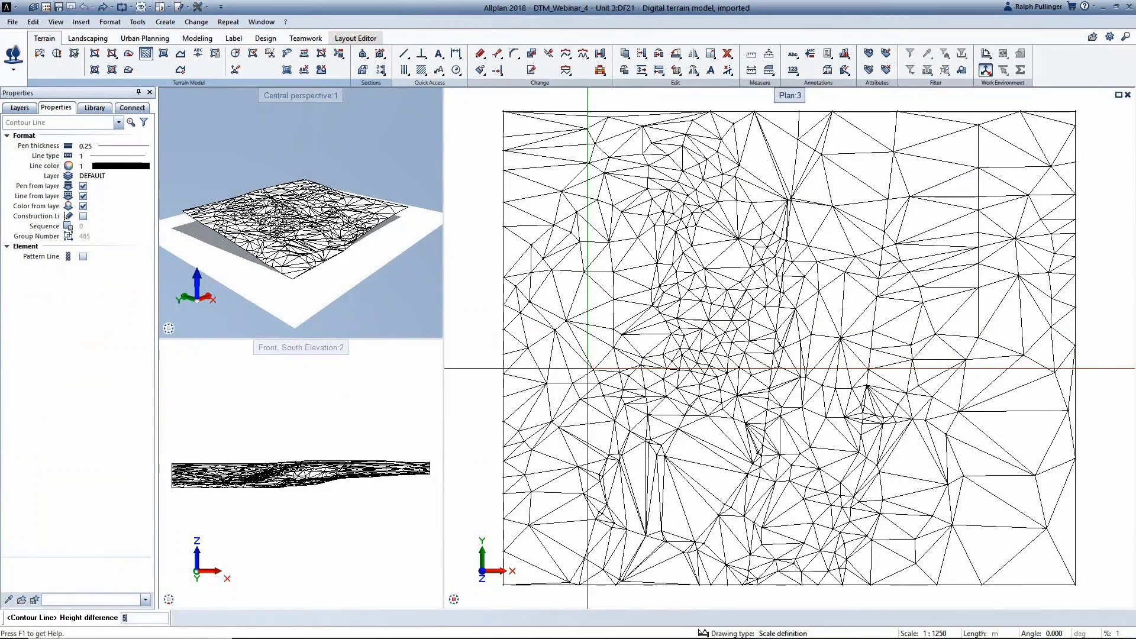
{"action": "key", "text": "Return"}
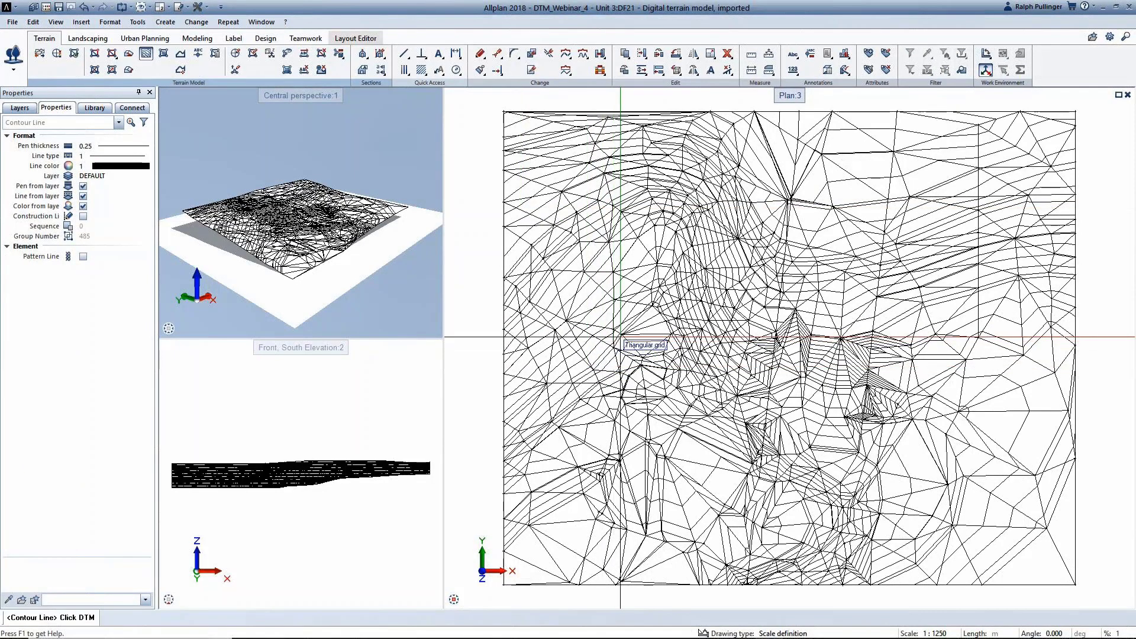
{"action": "key", "text": "Escape"}
Step: Label the contour lines along two diagonal gradient lines, one in the terrain's upper-left area and one near its lower-right corner
{"action": "left_click", "coordinate": [198, 54]}
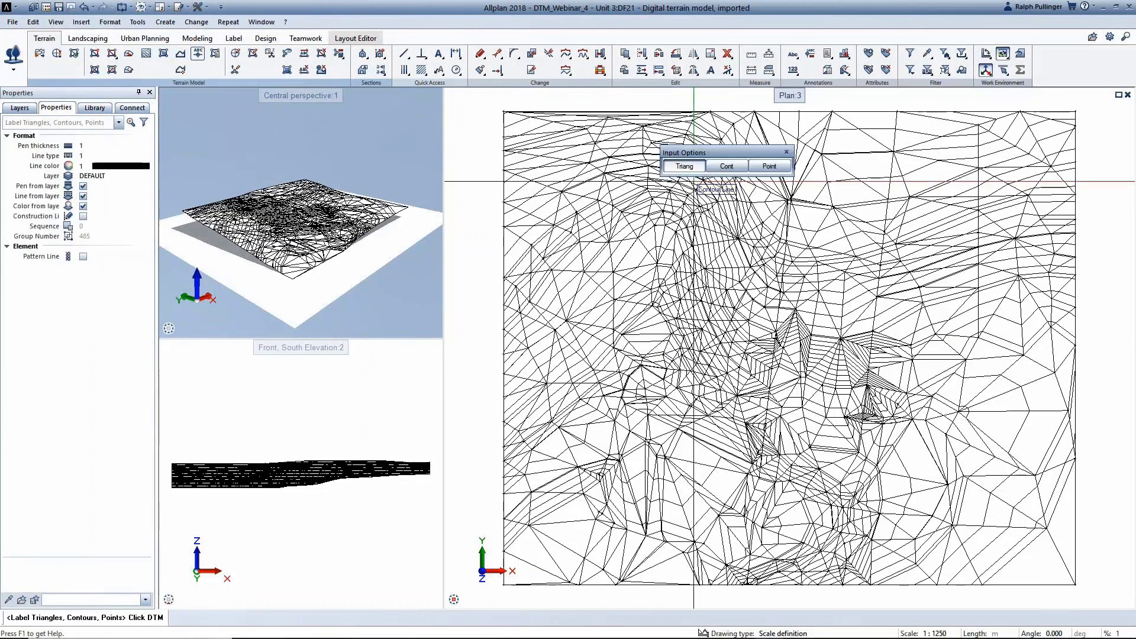
{"action": "left_click", "coordinate": [731, 170]}
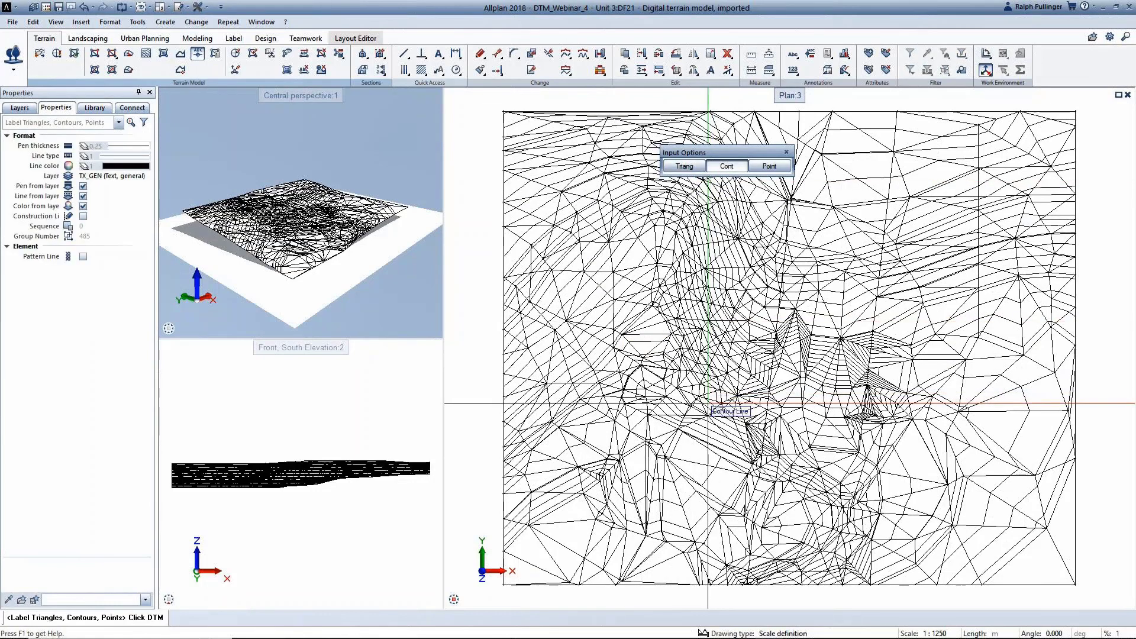
{"action": "left_click", "coordinate": [660, 436]}
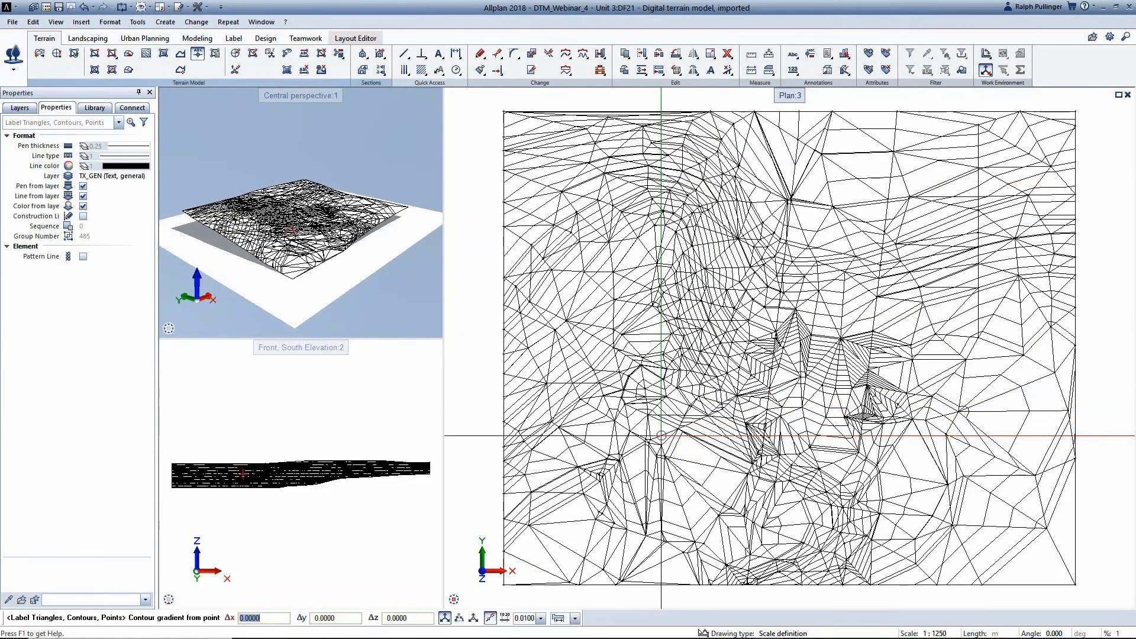
{"action": "left_click", "coordinate": [525, 126]}
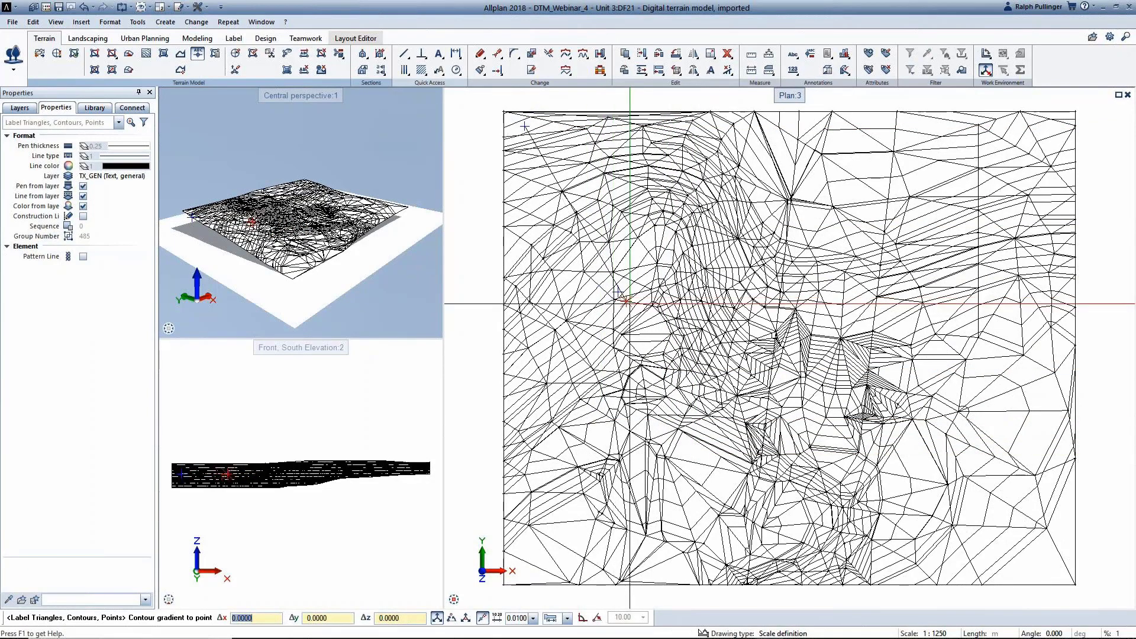
{"action": "left_click", "coordinate": [638, 305]}
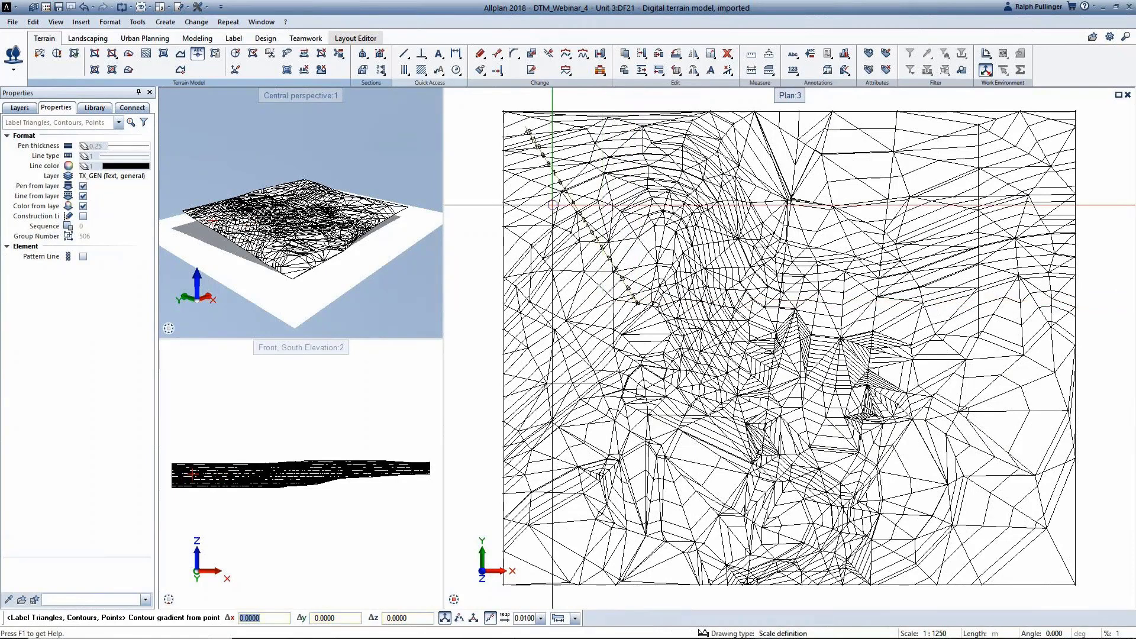
{"action": "left_click", "coordinate": [1063, 523]}
{"action": "left_click", "coordinate": [955, 444]}
{"action": "key", "text": "Escape"}
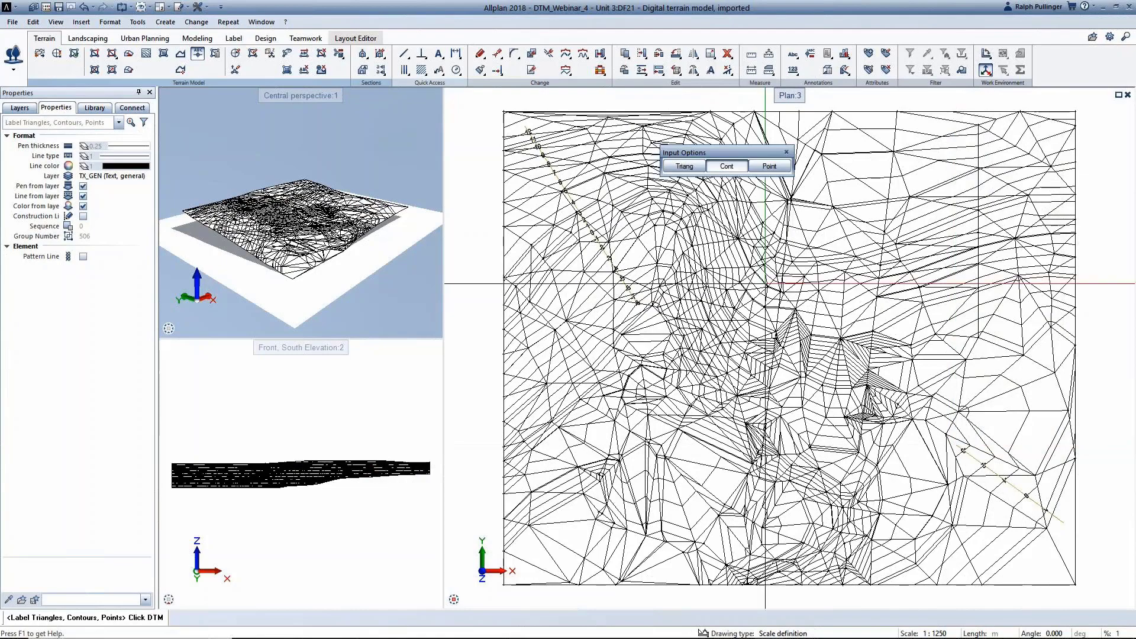
{"action": "key", "text": "Escape"}
Step: Examine the contour height labels along both gradient lines in the plan view
{"action": "scroll", "coordinate": [598, 239], "scroll_direction": "up", "scroll_amount": 5}
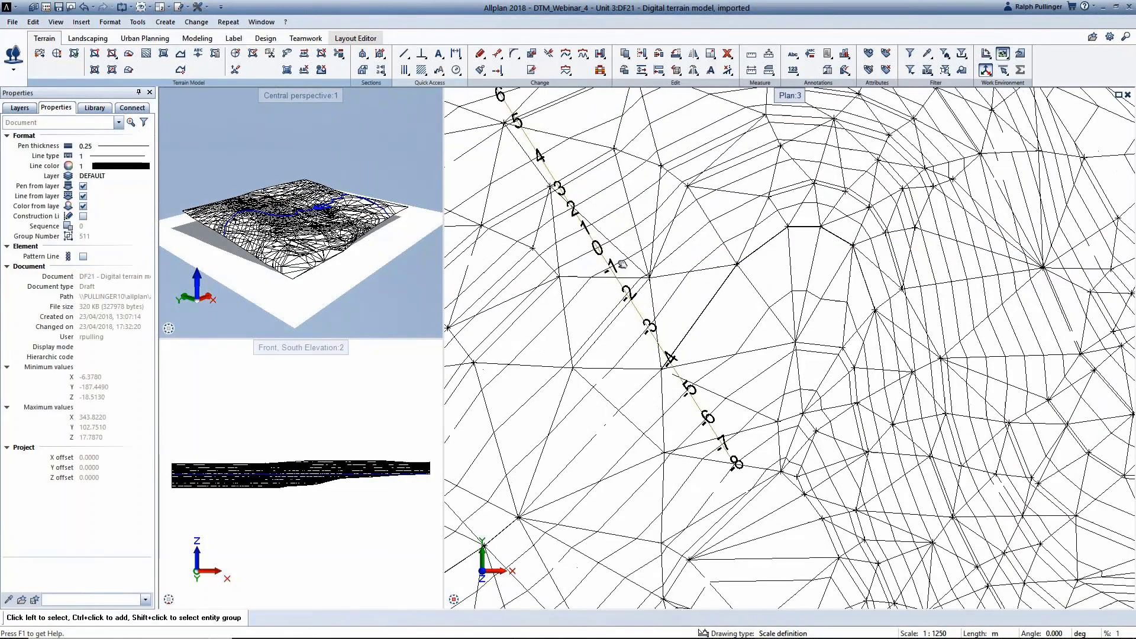
{"action": "scroll", "coordinate": [658, 354], "scroll_direction": "down", "scroll_amount": 5}
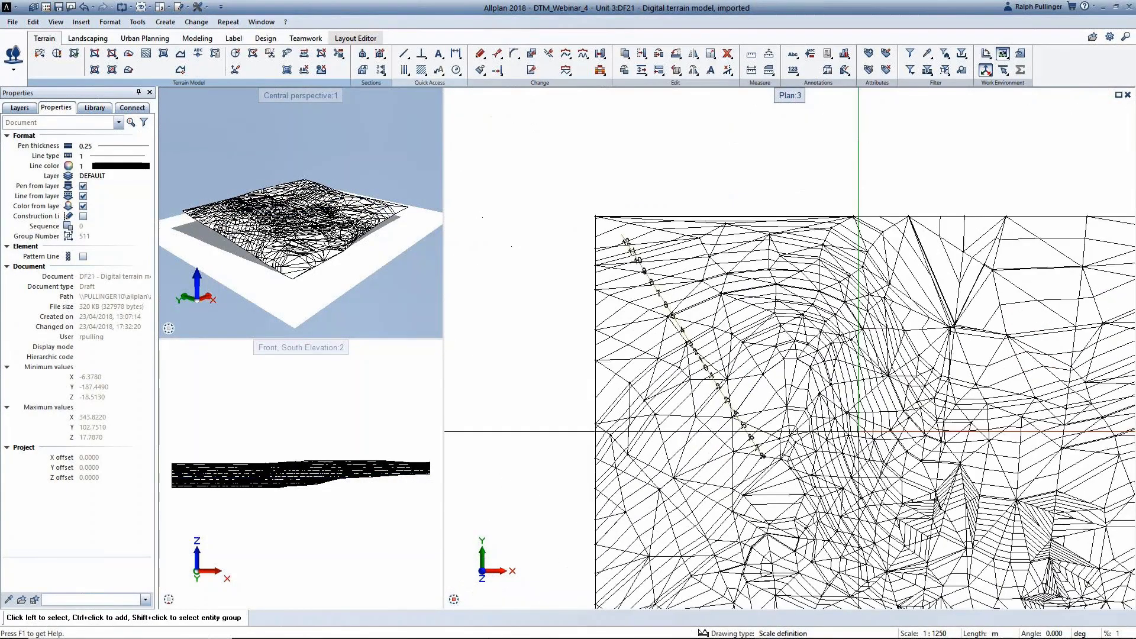
{"action": "scroll", "coordinate": [893, 440], "scroll_direction": "up", "scroll_amount": 2}
{"action": "scroll", "coordinate": [892, 439], "scroll_direction": "down", "scroll_amount": 1}
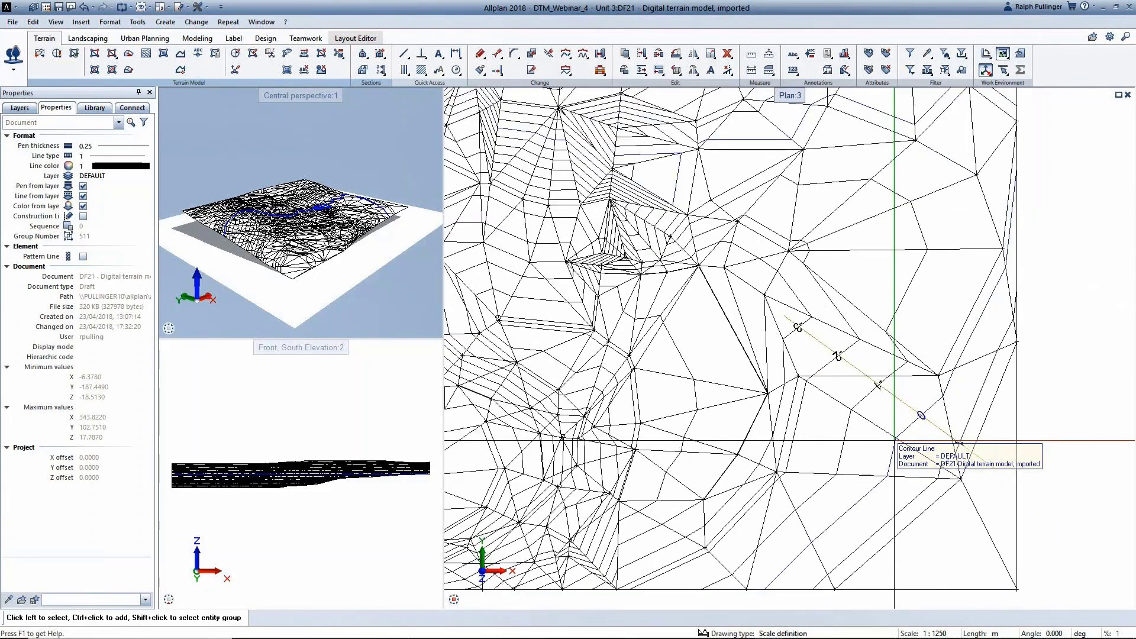
{"action": "middle_click", "coordinate": [870, 419]}
{"action": "middle_click", "coordinate": [870, 419]}
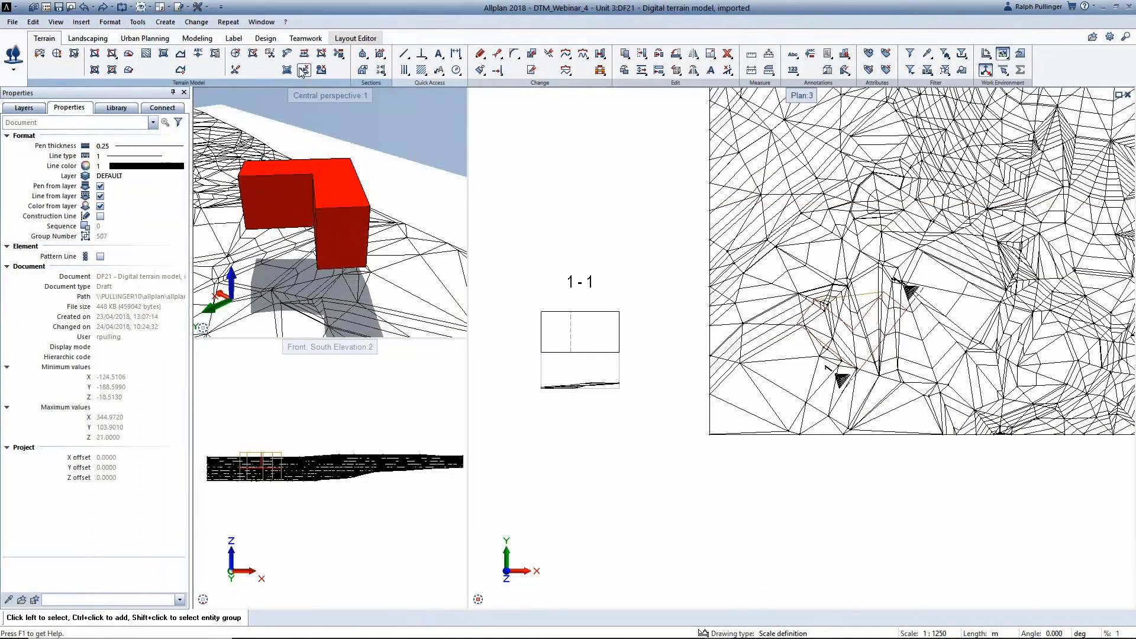
Step: Raise the red L-shaped 3D body onto the digital terrain model with Raise 3D Elements
{"action": "left_click", "coordinate": [270, 53]}
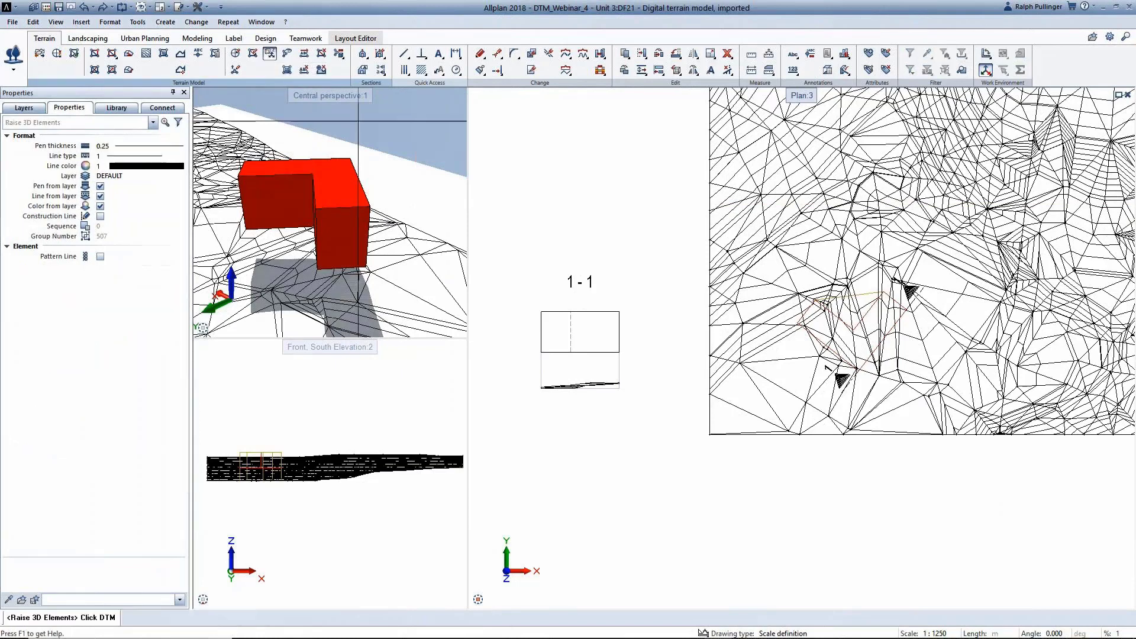
{"action": "left_click", "coordinate": [408, 238]}
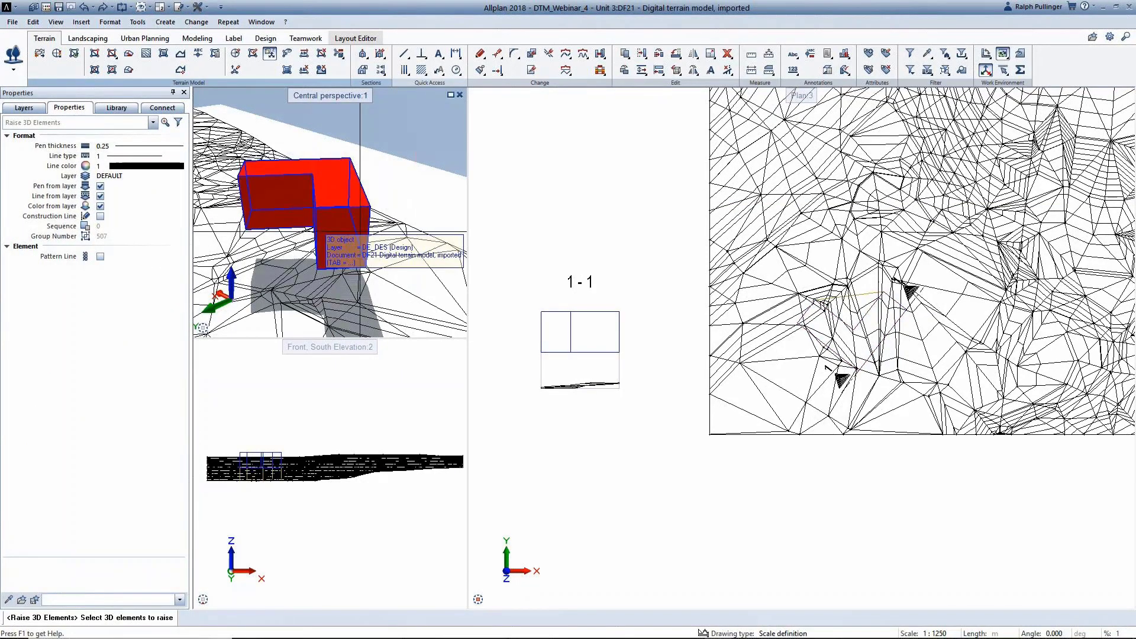
{"action": "left_click", "coordinate": [323, 235]}
{"action": "left_click", "coordinate": [773, 170]}
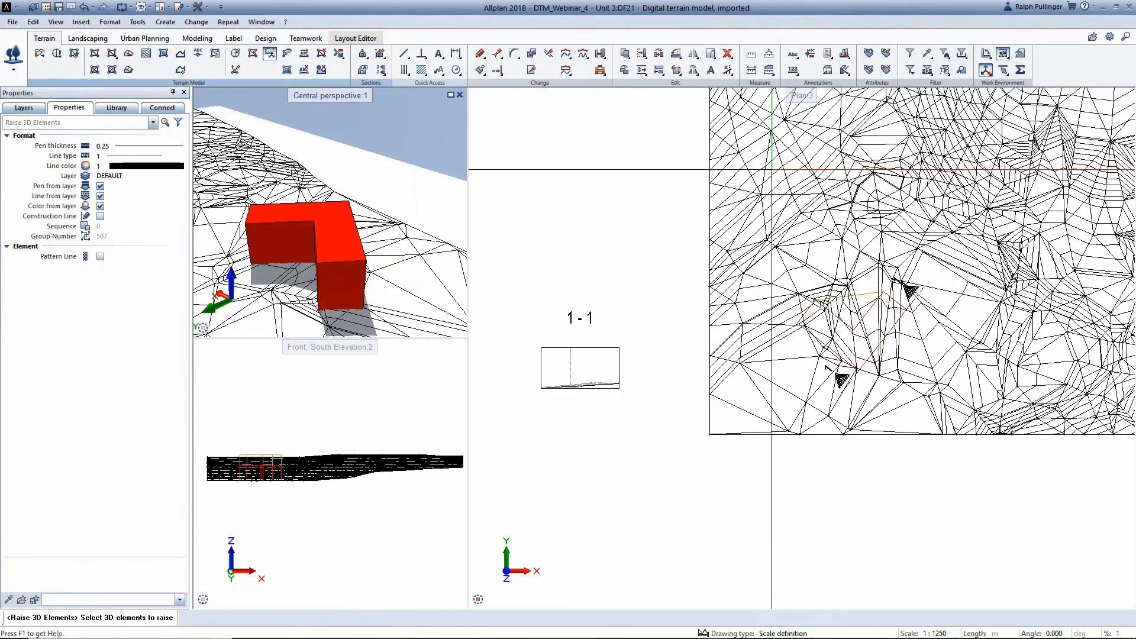
{"action": "left_click", "coordinate": [94, 70]}
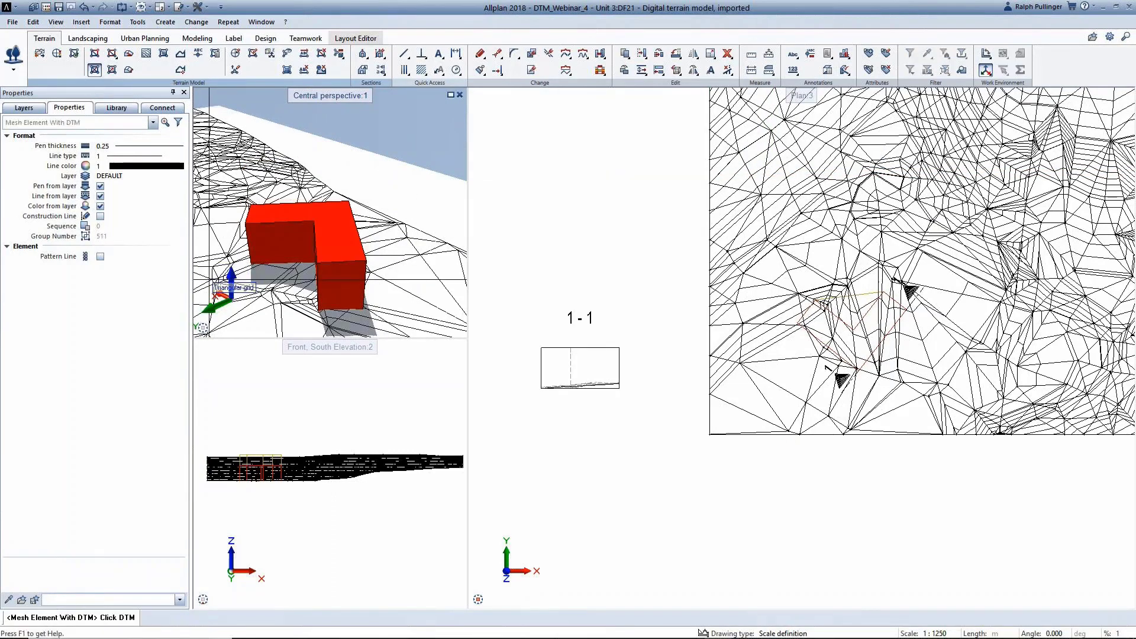
{"action": "left_click", "coordinate": [262, 292]}
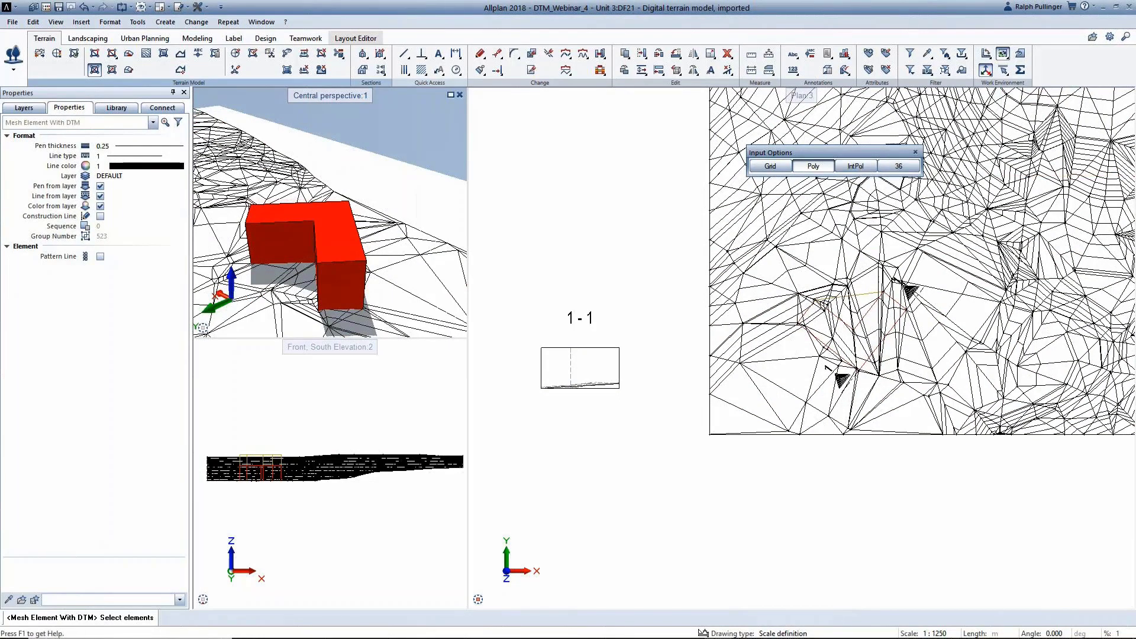
{"action": "key", "text": "Escape"}
Step: Begin a new cutaway in the terrain model and set its first edge along the end of the L-shaped body's upper-left wing
{"action": "scroll", "coordinate": [751, 346], "scroll_direction": "up", "scroll_amount": 1}
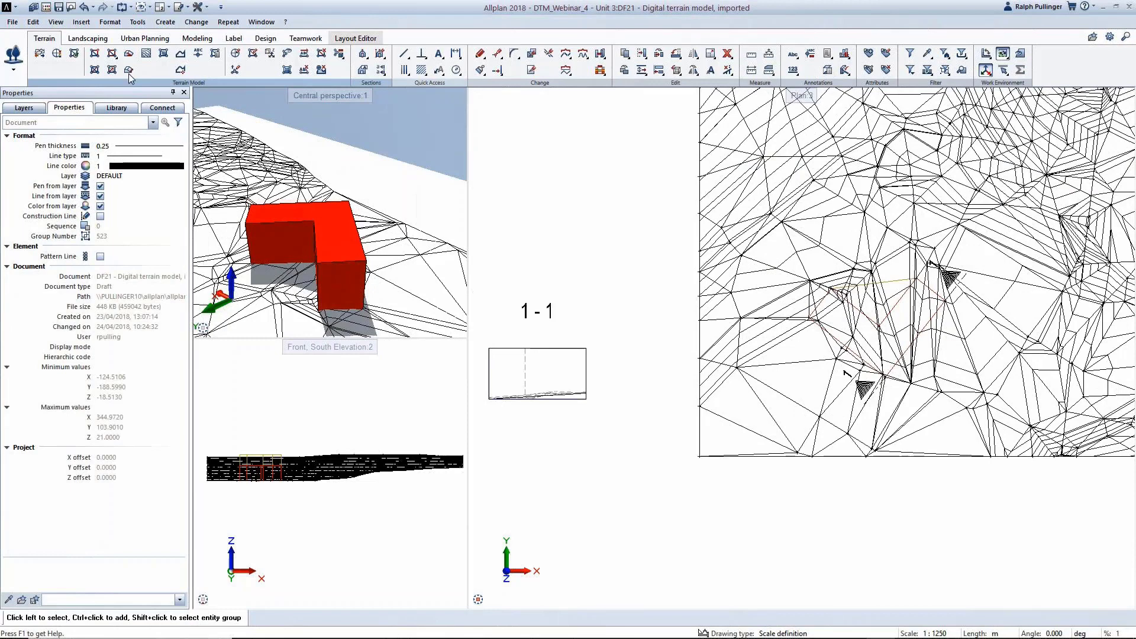
{"action": "left_click", "coordinate": [115, 57]}
{"action": "left_click", "coordinate": [132, 79]}
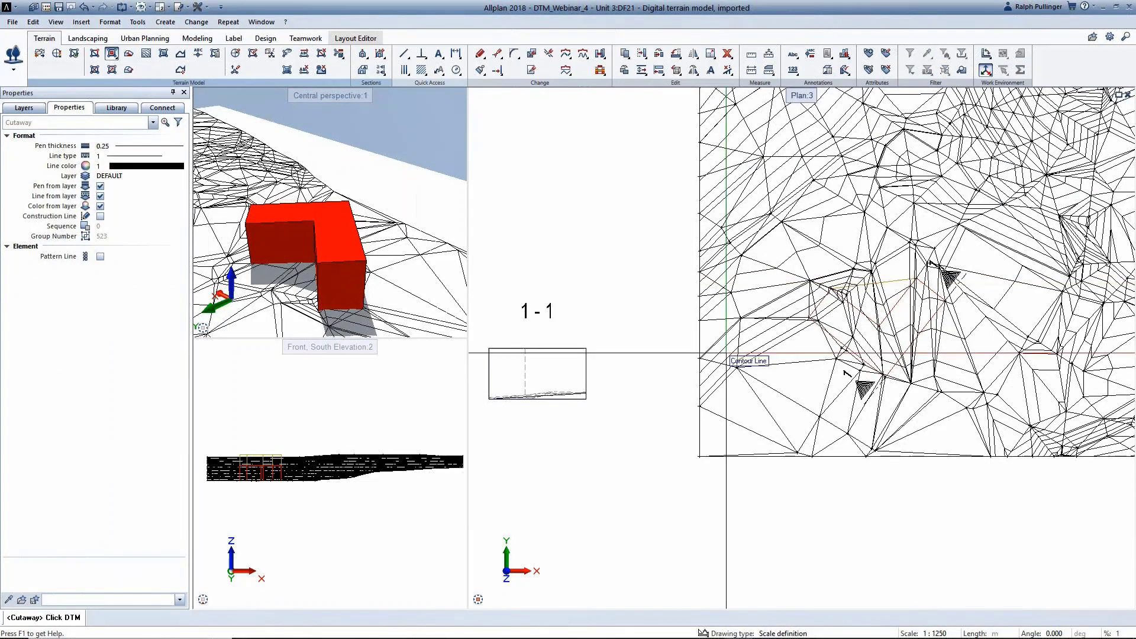
{"action": "left_click", "coordinate": [734, 359]}
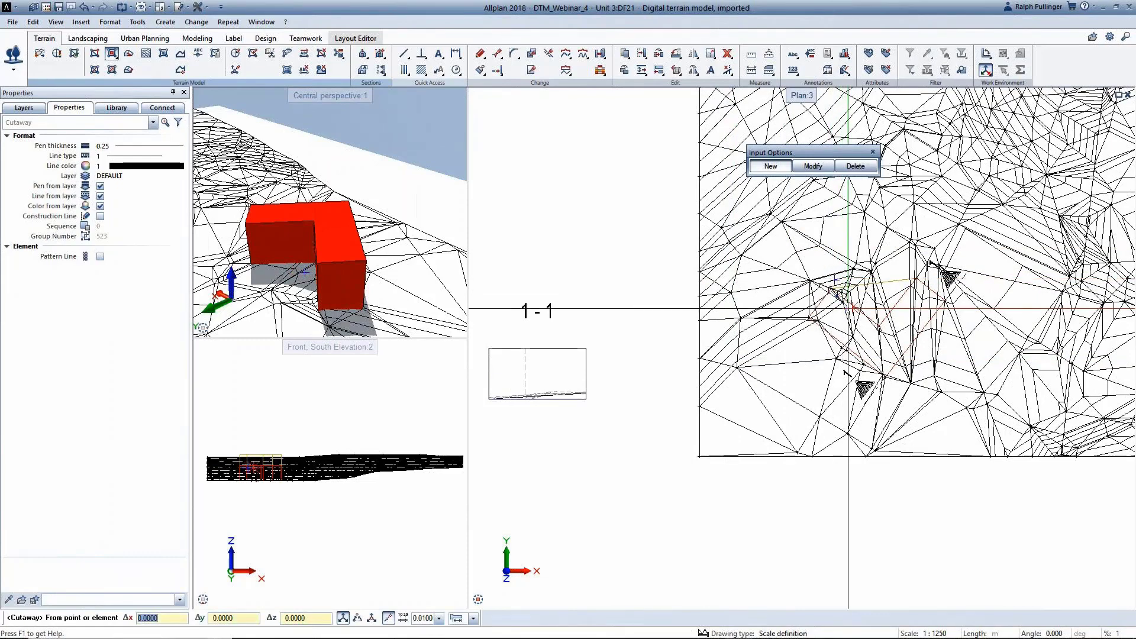
{"action": "scroll", "coordinate": [807, 308], "scroll_direction": "up", "scroll_amount": 6}
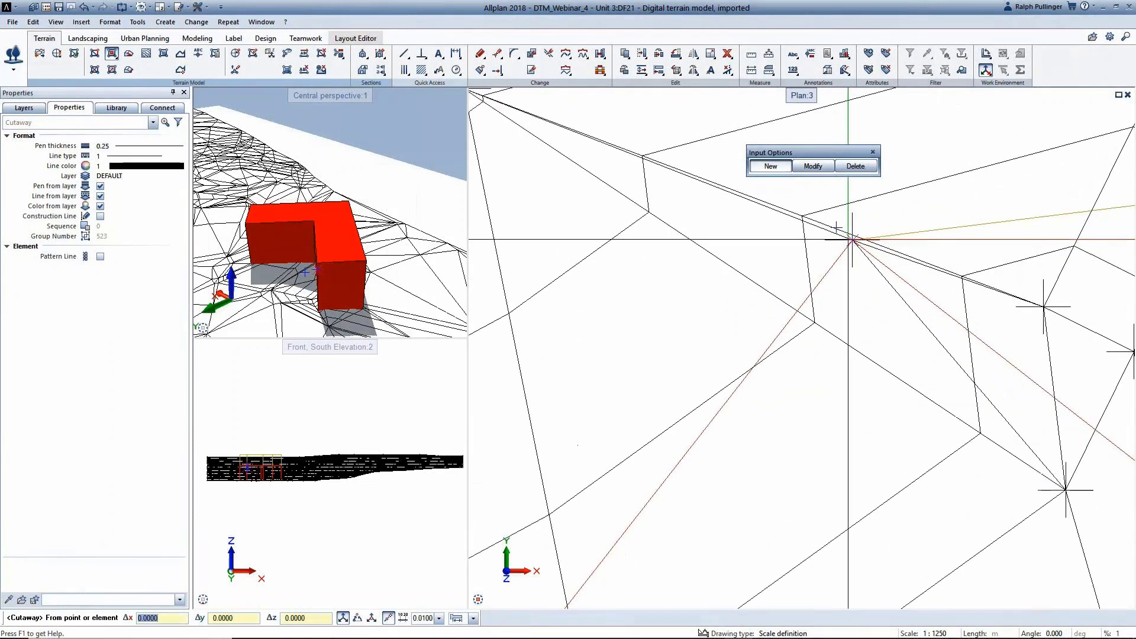
{"action": "left_click", "coordinate": [852, 239]}
{"action": "scroll", "coordinate": [680, 331], "scroll_direction": "down", "scroll_amount": 3}
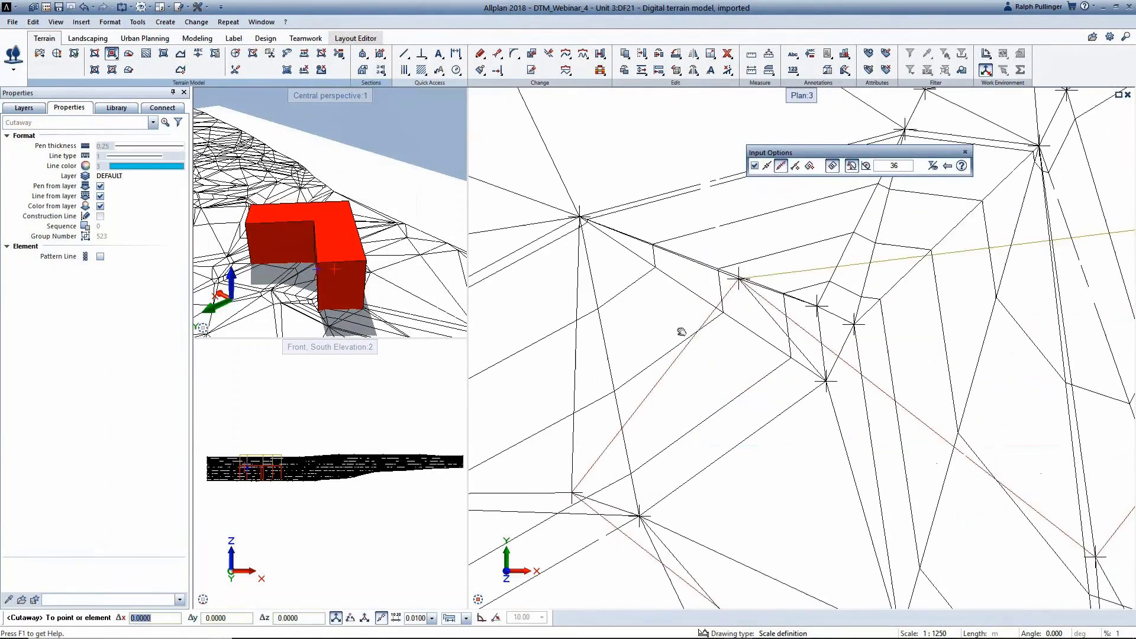
{"action": "left_click", "coordinate": [562, 424]}
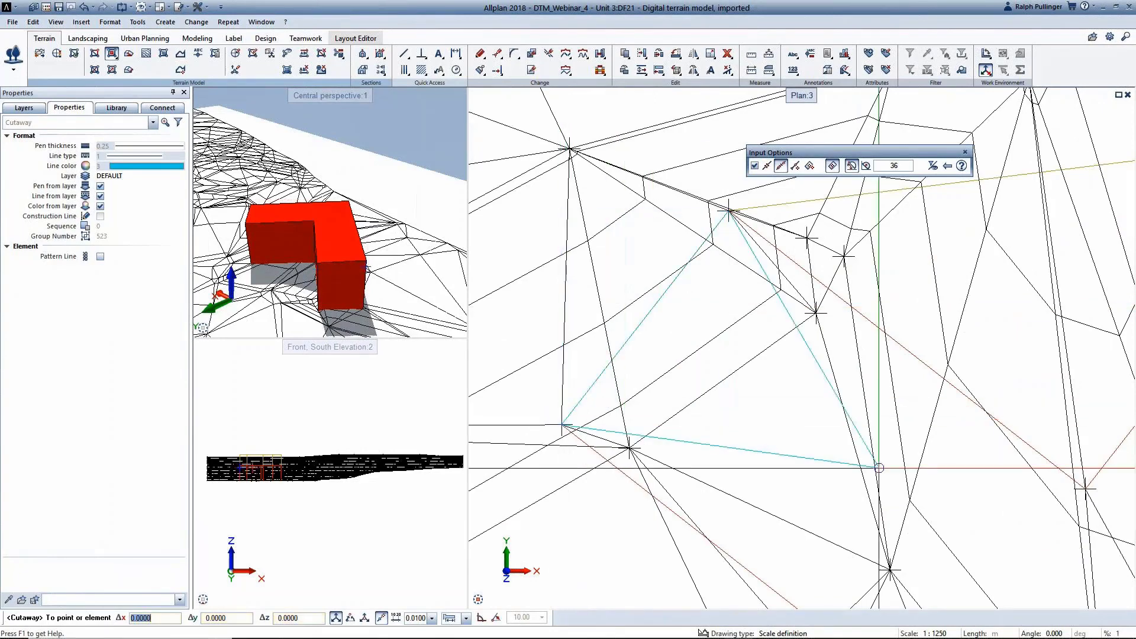
Step: Continue the cutaway outline through the body's lowest outer corner to the outer end corner of its right wing
{"action": "scroll", "coordinate": [856, 505], "scroll_direction": "down", "scroll_amount": 2}
{"action": "scroll", "coordinate": [856, 505], "scroll_direction": "up", "scroll_amount": 5}
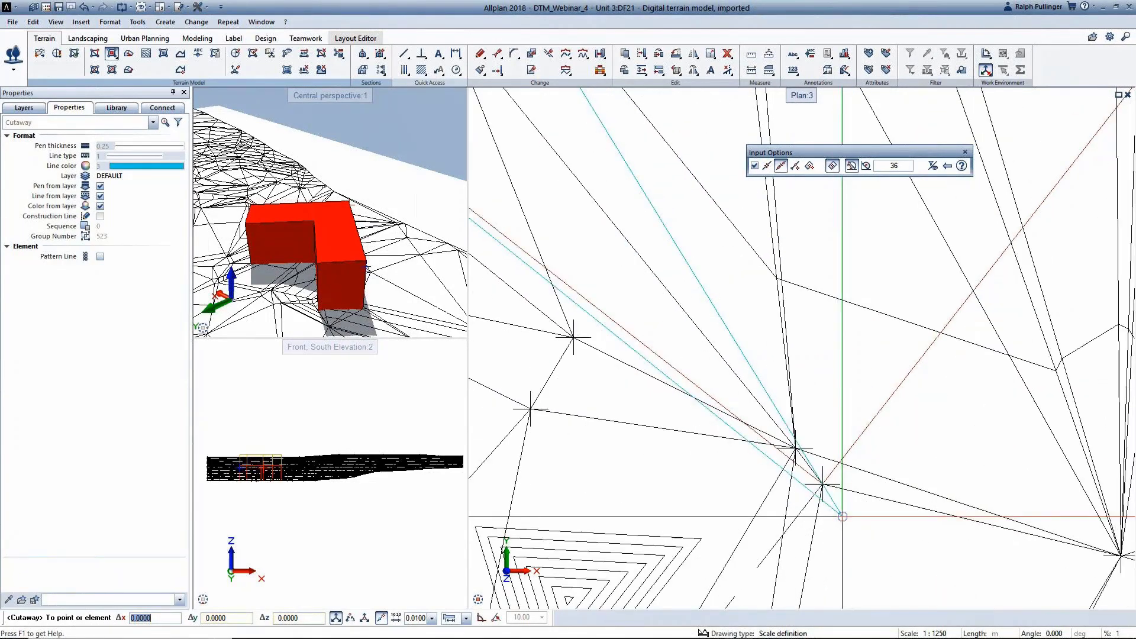
{"action": "scroll", "coordinate": [885, 384], "scroll_direction": "down", "scroll_amount": 3}
{"action": "middle_click_drag", "start_coordinate": [911, 382], "coordinate": [740, 592]}
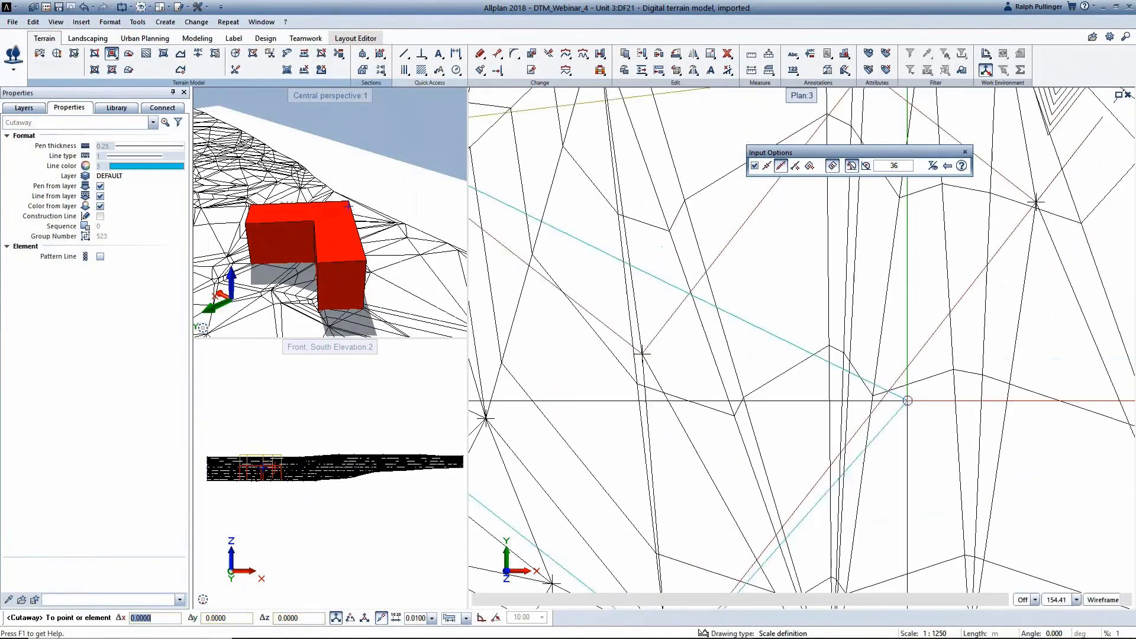
{"action": "middle_click_drag", "start_coordinate": [1047, 236], "coordinate": [917, 450]}
{"action": "scroll", "coordinate": [915, 390], "scroll_direction": "up", "scroll_amount": 5}
{"action": "left_click", "coordinate": [907, 385]}
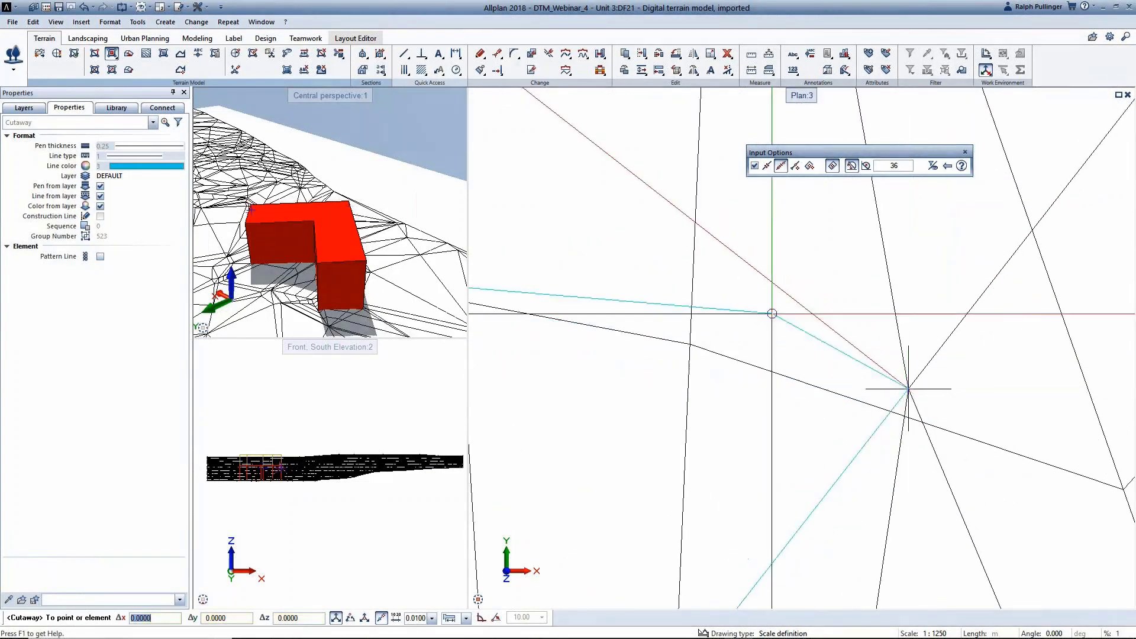
Step: Complete the cutaway outline along the right wing's end and the inner corner, closing it at the starting corner
{"action": "scroll", "coordinate": [774, 312], "scroll_direction": "down", "scroll_amount": 3}
{"action": "middle_click_drag", "start_coordinate": [774, 316], "coordinate": [902, 495]}
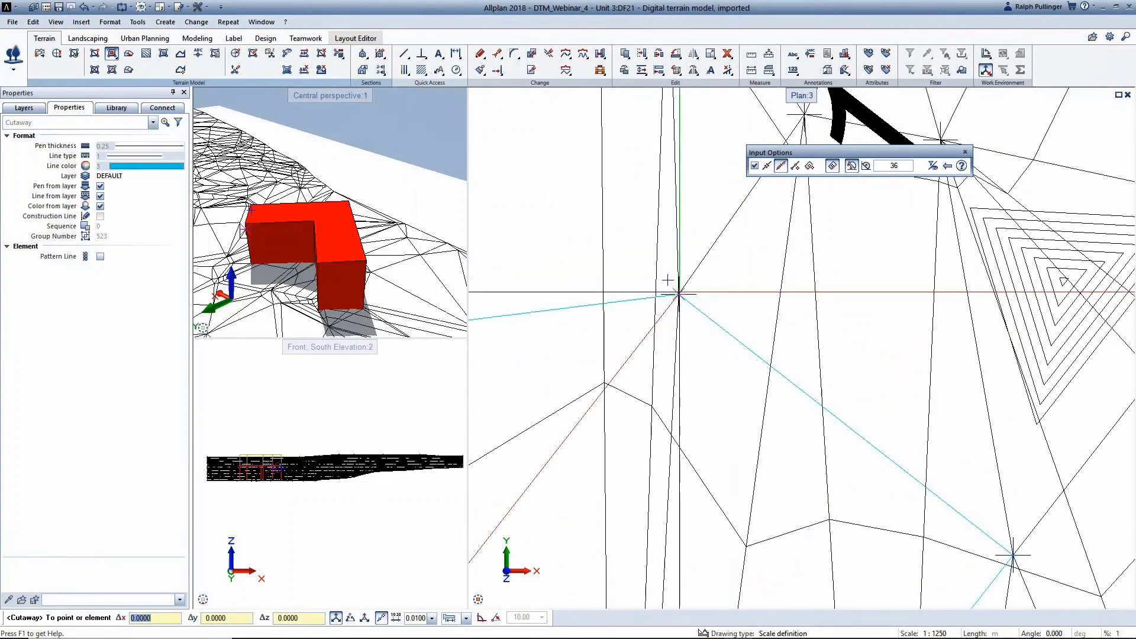
{"action": "scroll", "coordinate": [597, 367], "scroll_direction": "down", "scroll_amount": 3}
{"action": "scroll", "coordinate": [591, 359], "scroll_direction": "up", "scroll_amount": 3}
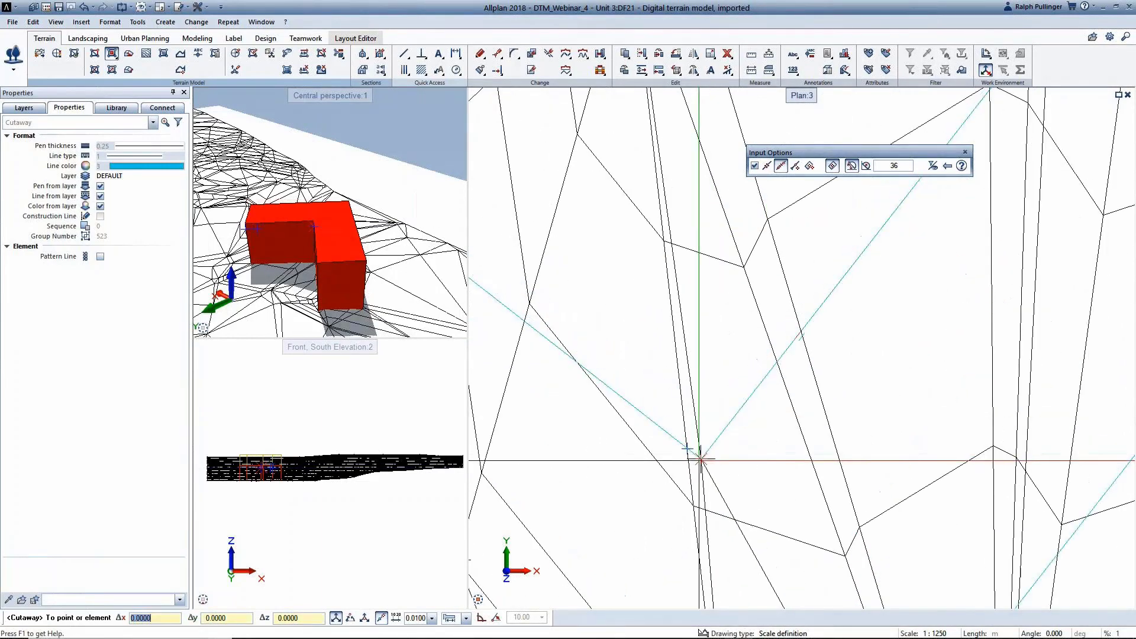
{"action": "left_click", "coordinate": [699, 458]}
{"action": "scroll", "coordinate": [699, 458], "scroll_direction": "down", "scroll_amount": 3}
{"action": "middle_click_drag", "start_coordinate": [628, 385], "coordinate": [932, 461]}
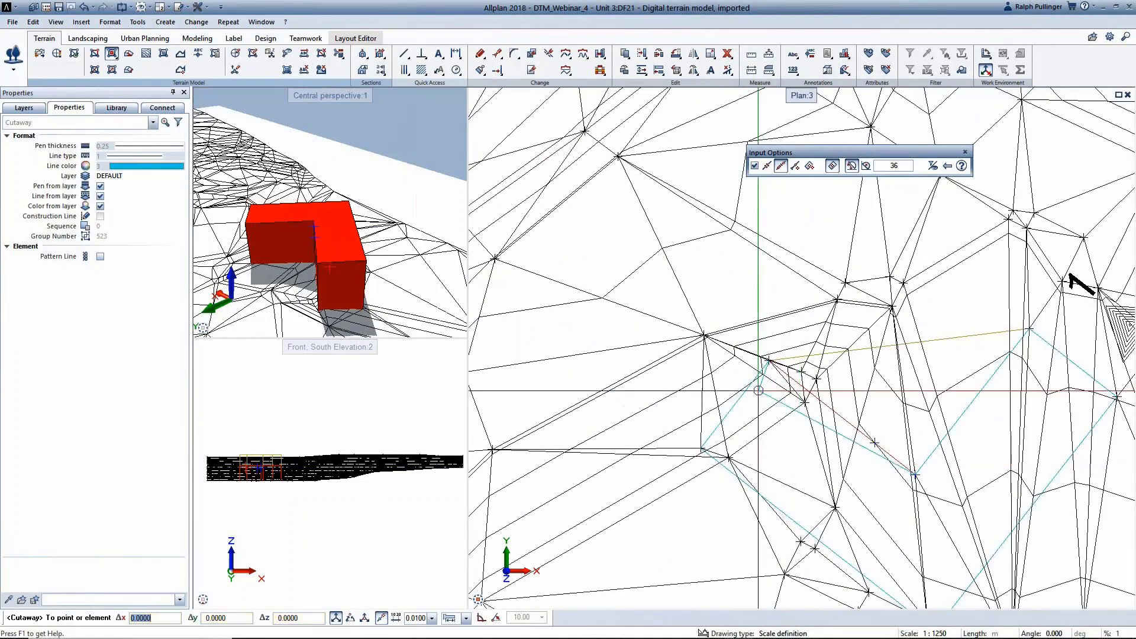
{"action": "scroll", "coordinate": [758, 393], "scroll_direction": "up", "scroll_amount": 3}
{"action": "left_click", "coordinate": [824, 279]}
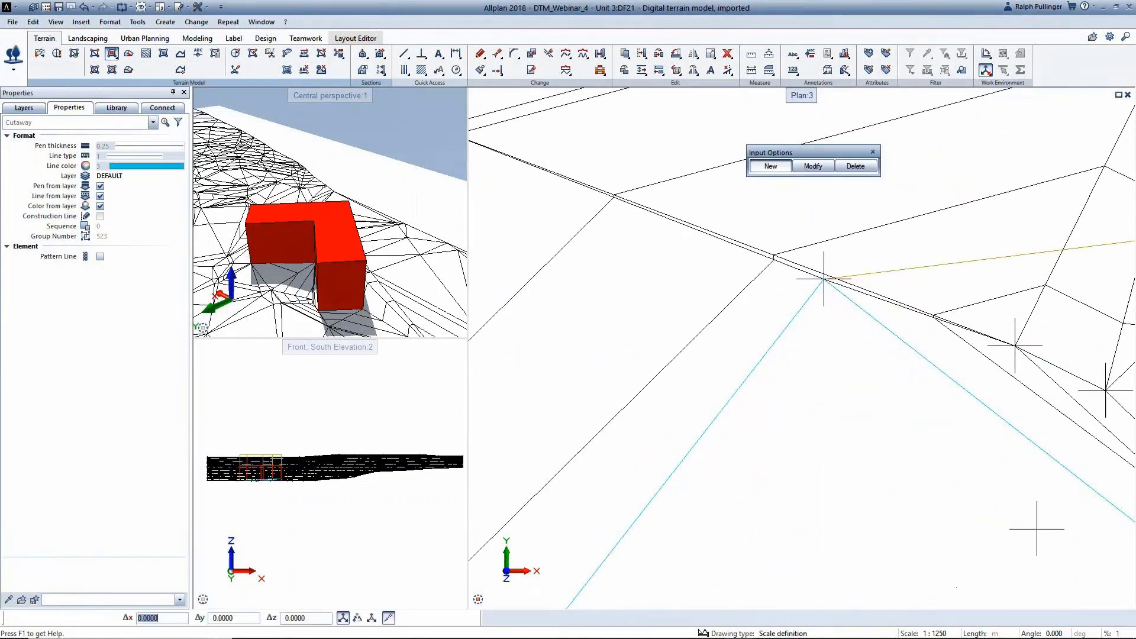
{"action": "scroll", "coordinate": [792, 470], "scroll_direction": "down", "scroll_amount": 4}
{"action": "scroll", "coordinate": [794, 469], "scroll_direction": "down", "scroll_amount": 4}
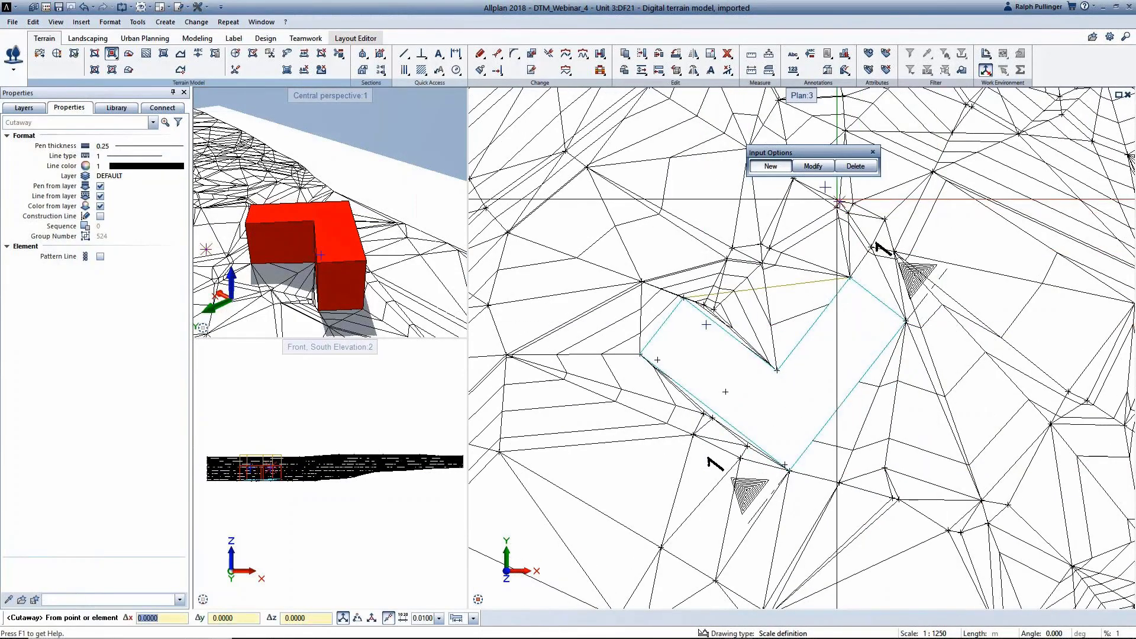
{"action": "key", "text": "Escape"}
{"action": "key", "text": "Return"}
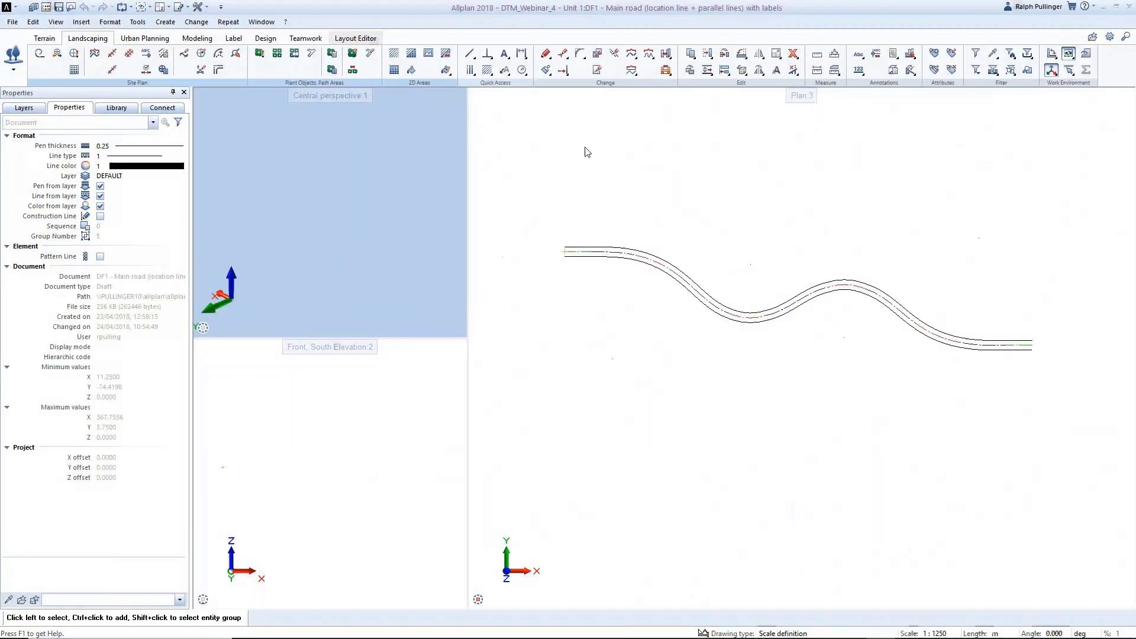
Step: Export the main road's location line as a composite element point file with the .re1 extension
{"action": "left_click", "coordinate": [57, 54]}
{"action": "left_click", "coordinate": [703, 181]}
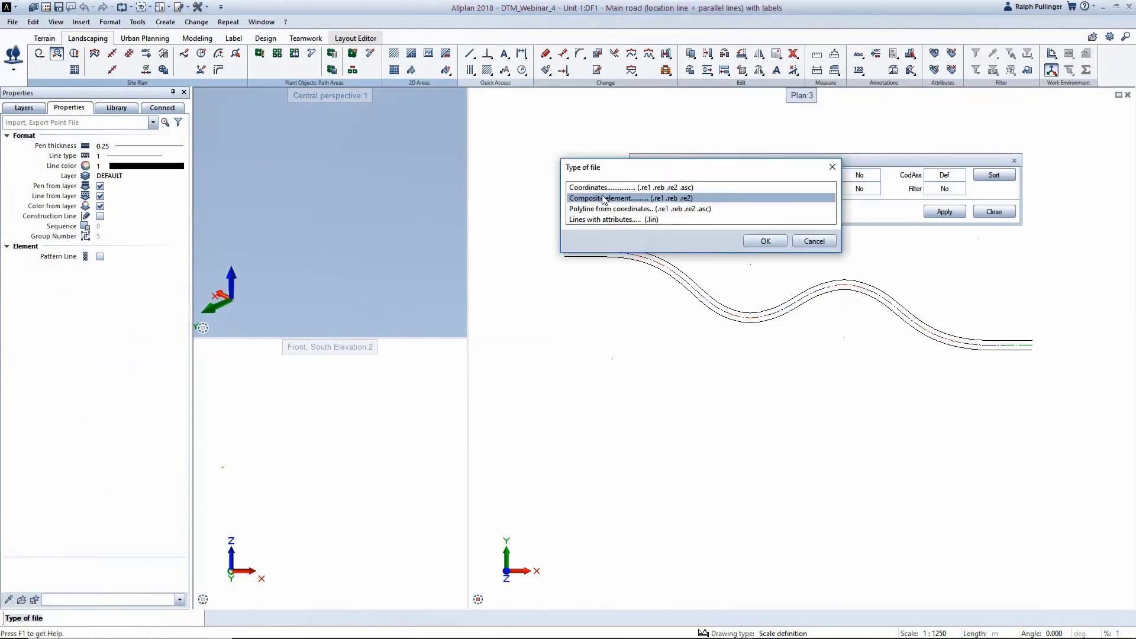
{"action": "left_click", "coordinate": [692, 196]}
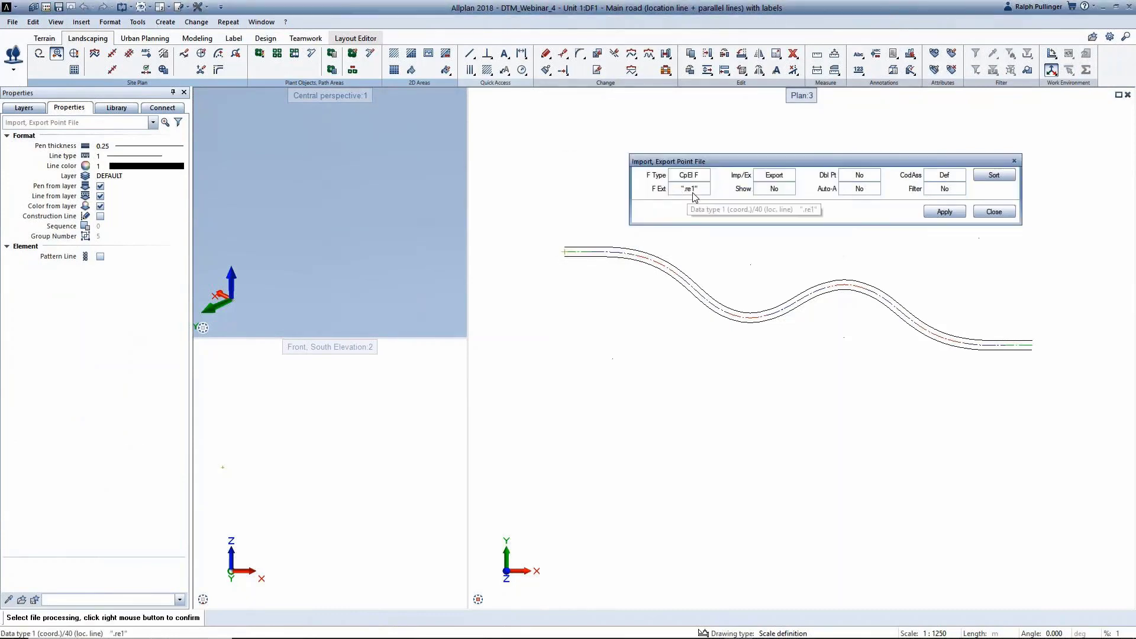
{"action": "left_click", "coordinate": [945, 212]}
{"action": "left_click", "coordinate": [612, 248]}
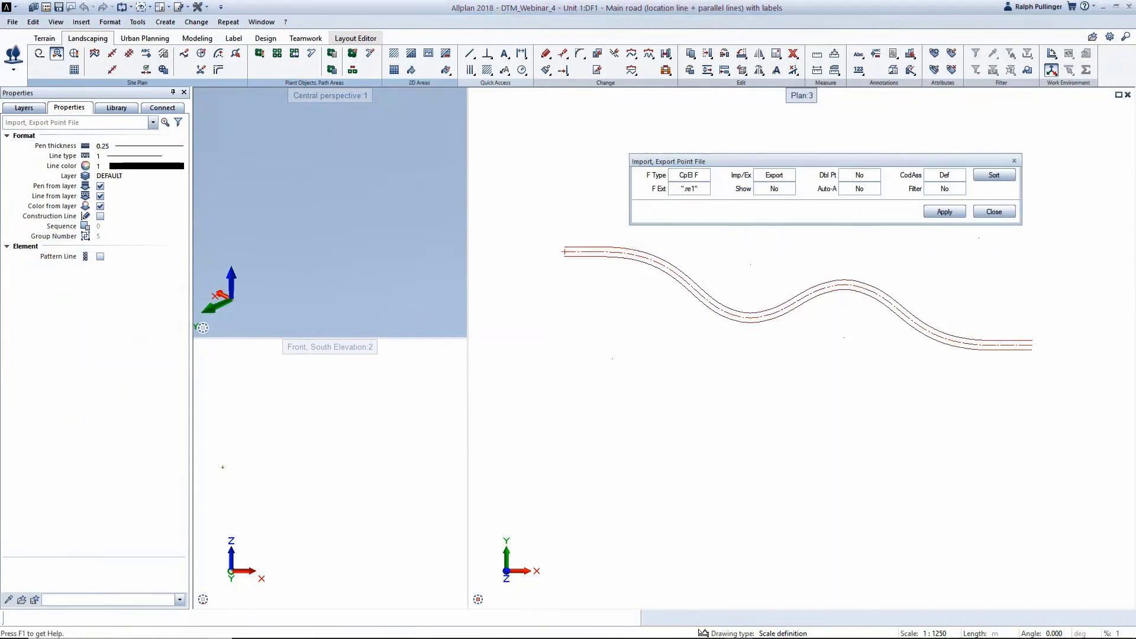
{"action": "left_click", "coordinate": [499, 247]}
{"action": "left_click", "coordinate": [839, 429]}
{"action": "left_click", "coordinate": [586, 350]}
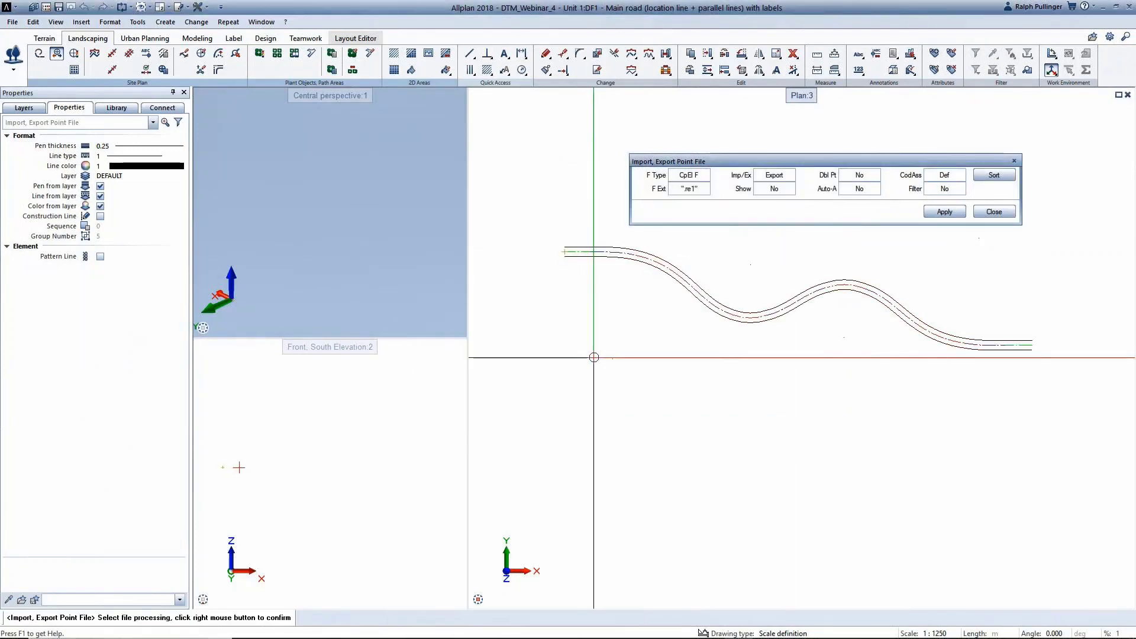
{"action": "left_click", "coordinate": [994, 212]}
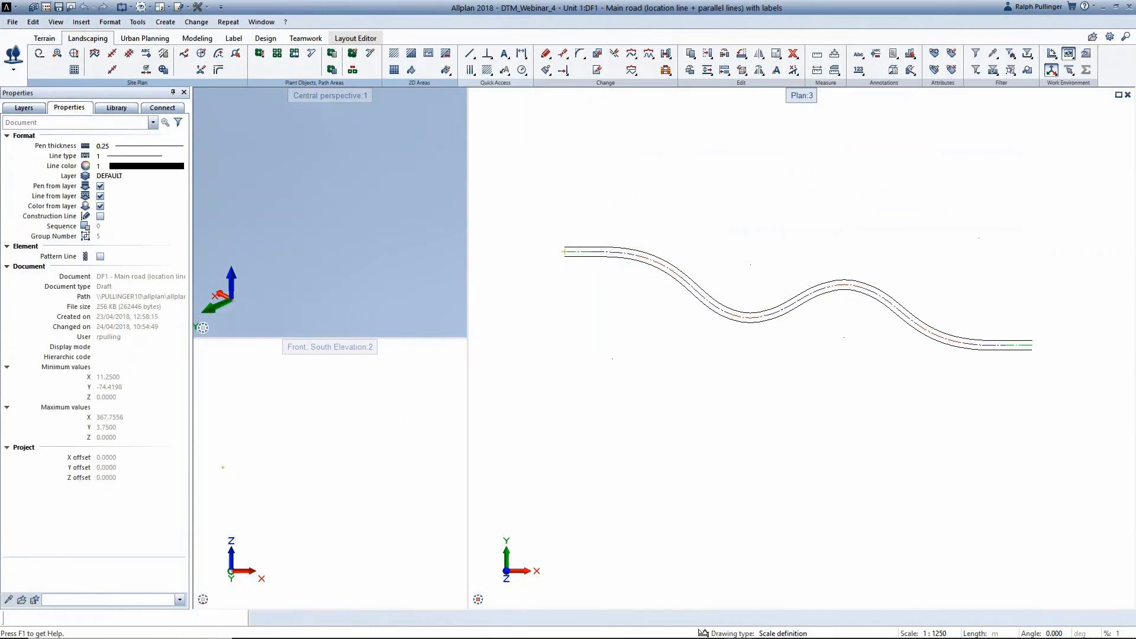
Step: Make drawing file 21, Digital terrain model, imported, the current drawing file in the building structure
{"action": "left_click", "coordinate": [45, 7]}
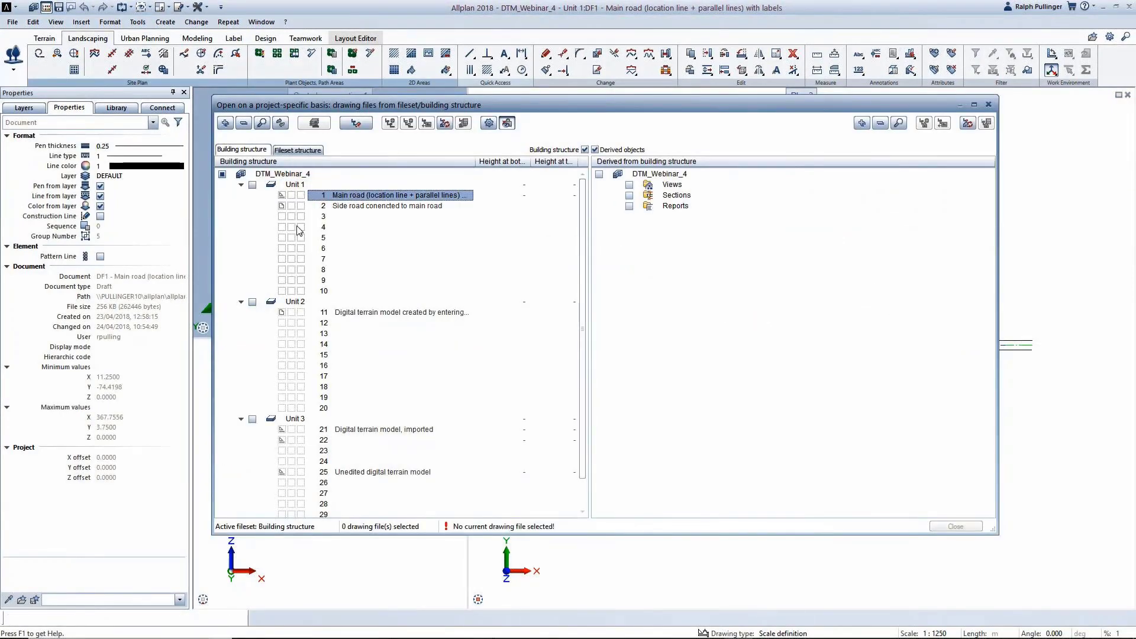
{"action": "left_click", "coordinate": [301, 429]}
{"action": "left_click", "coordinate": [935, 526]}
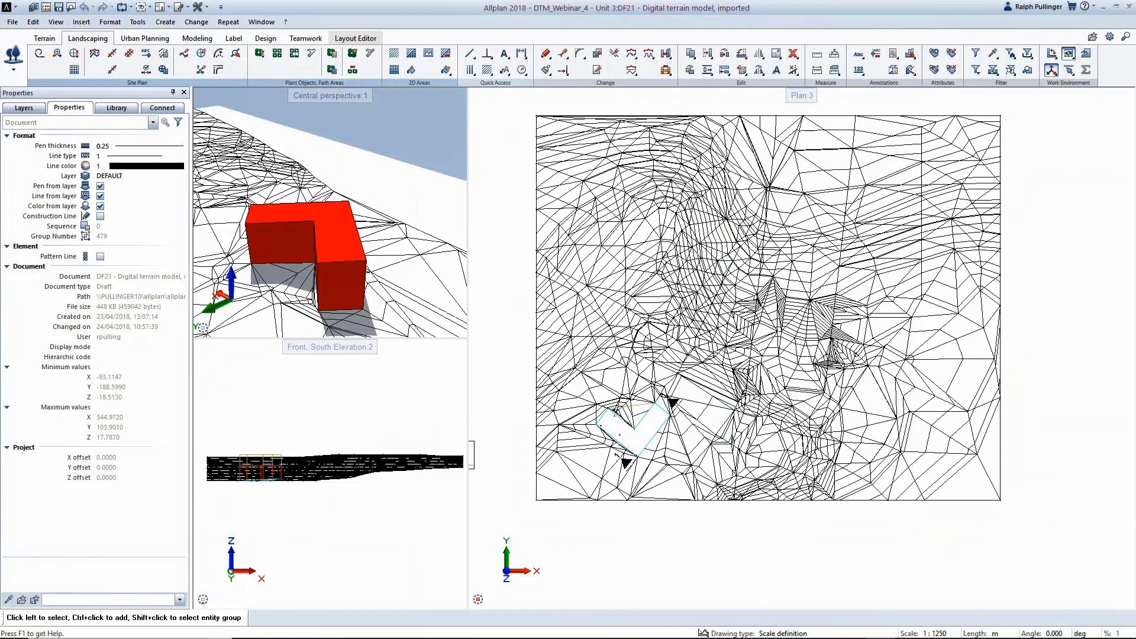
Step: Import the road alignment from alignment.re1 into the terrain drawing as a composite element
{"action": "left_click", "coordinate": [57, 54]}
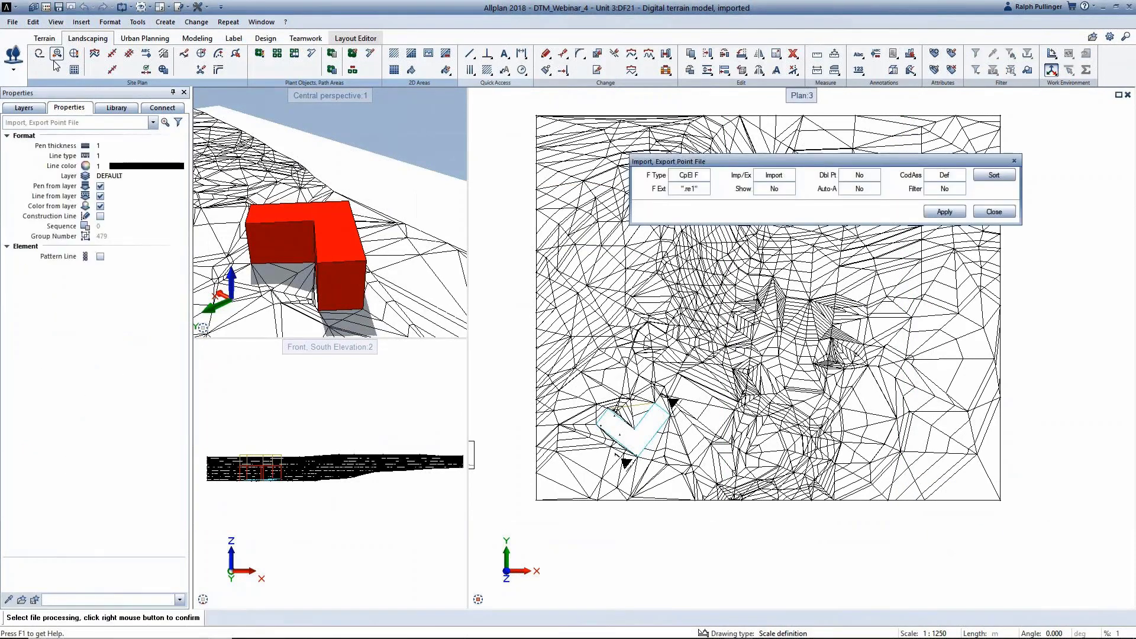
{"action": "right_click", "coordinate": [895, 208]}
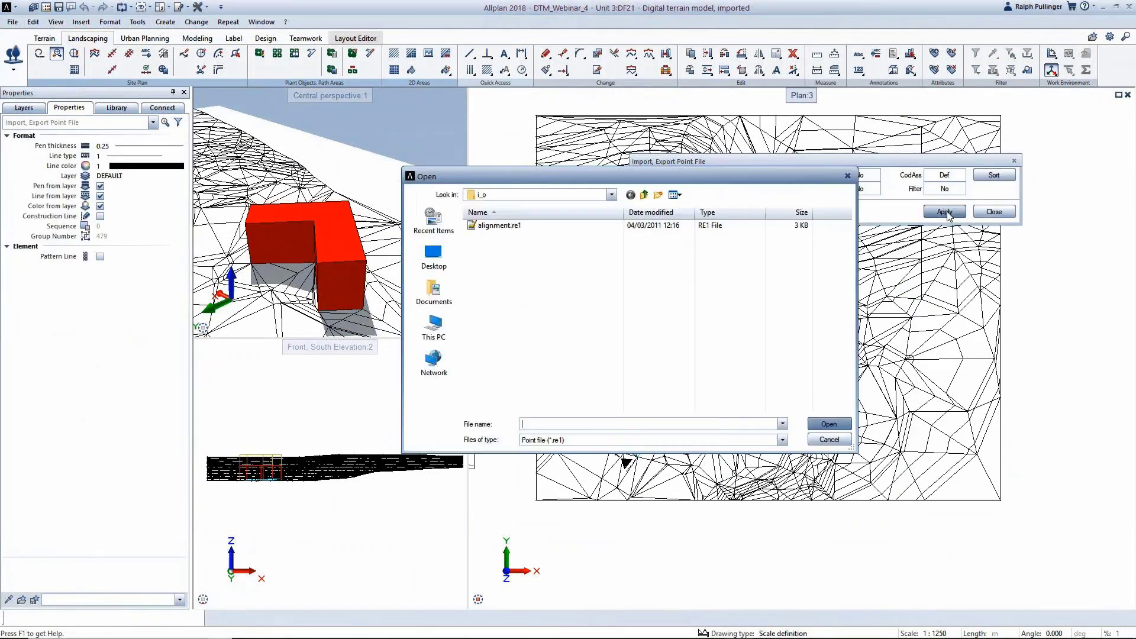
{"action": "left_click", "coordinate": [532, 225]}
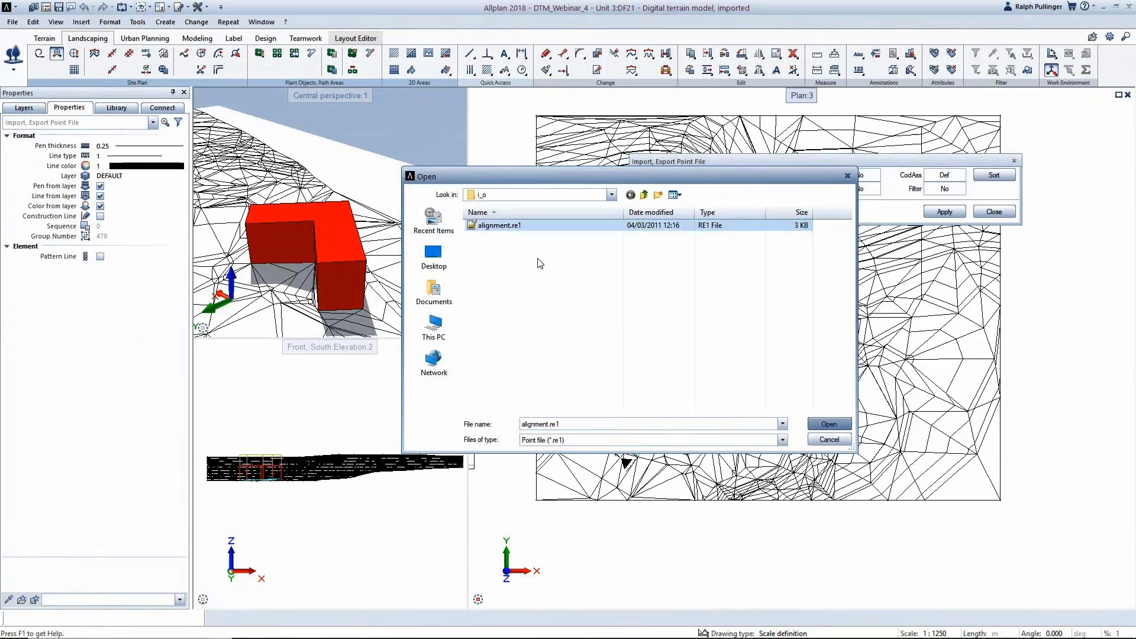
{"action": "left_click", "coordinate": [828, 424]}
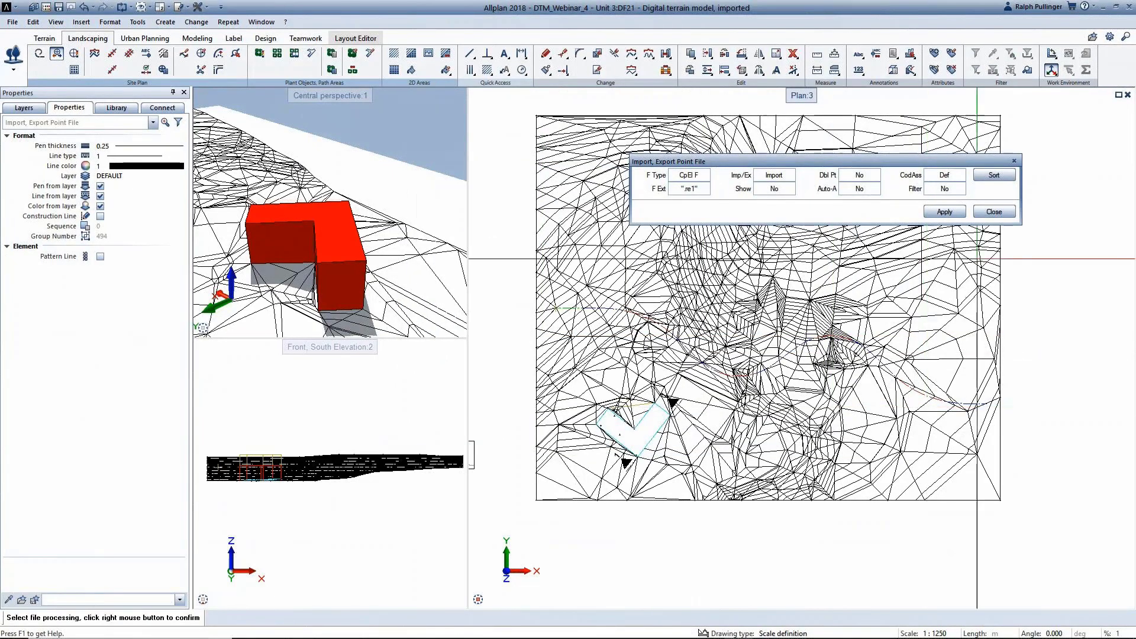
{"action": "left_click", "coordinate": [994, 211]}
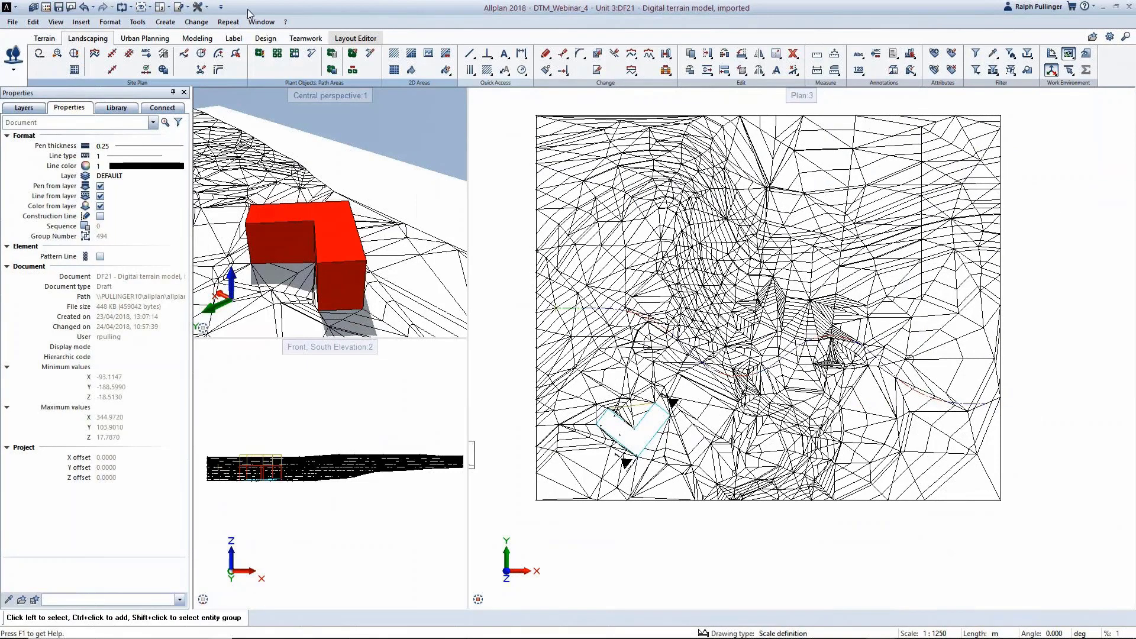
Step: Create a new profile section through the digital terrain model, using the imported road alignment as the clipping path
{"action": "left_click", "coordinate": [47, 39]}
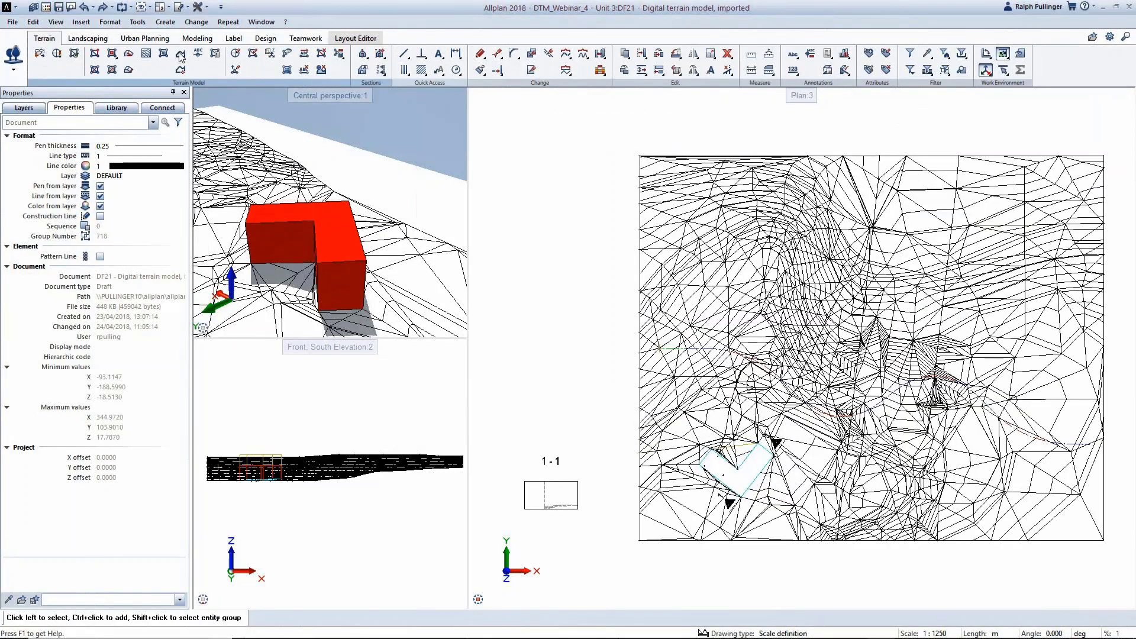
{"action": "left_click", "coordinate": [180, 53]}
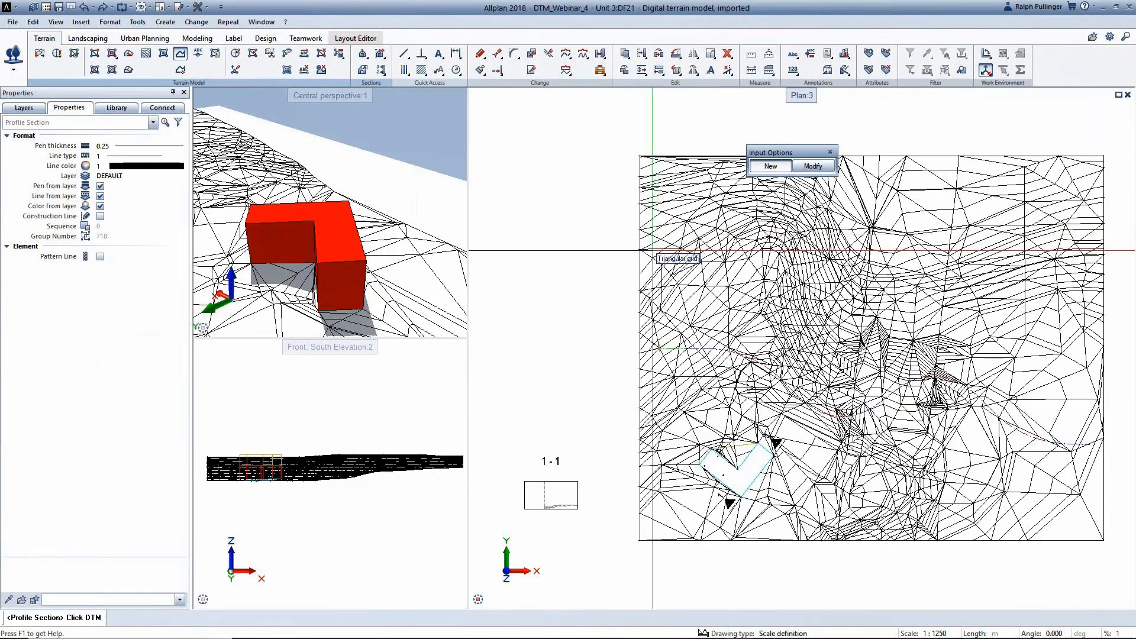
{"action": "left_click", "coordinate": [658, 235]}
{"action": "scroll", "coordinate": [720, 362], "scroll_direction": "up", "scroll_amount": 4}
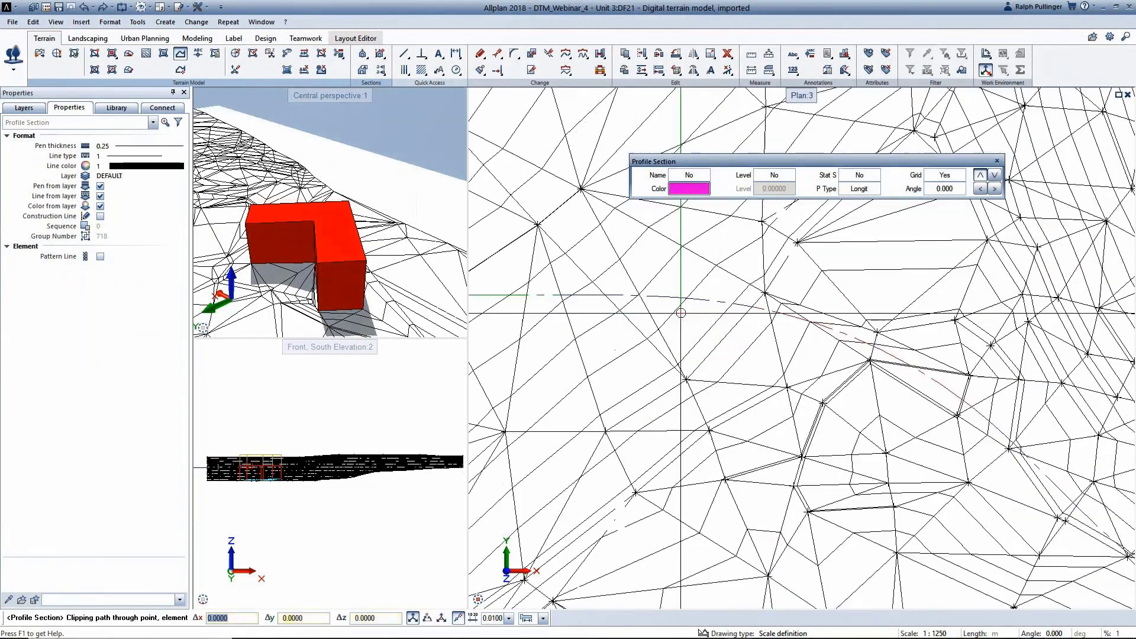
{"action": "left_click", "coordinate": [711, 301]}
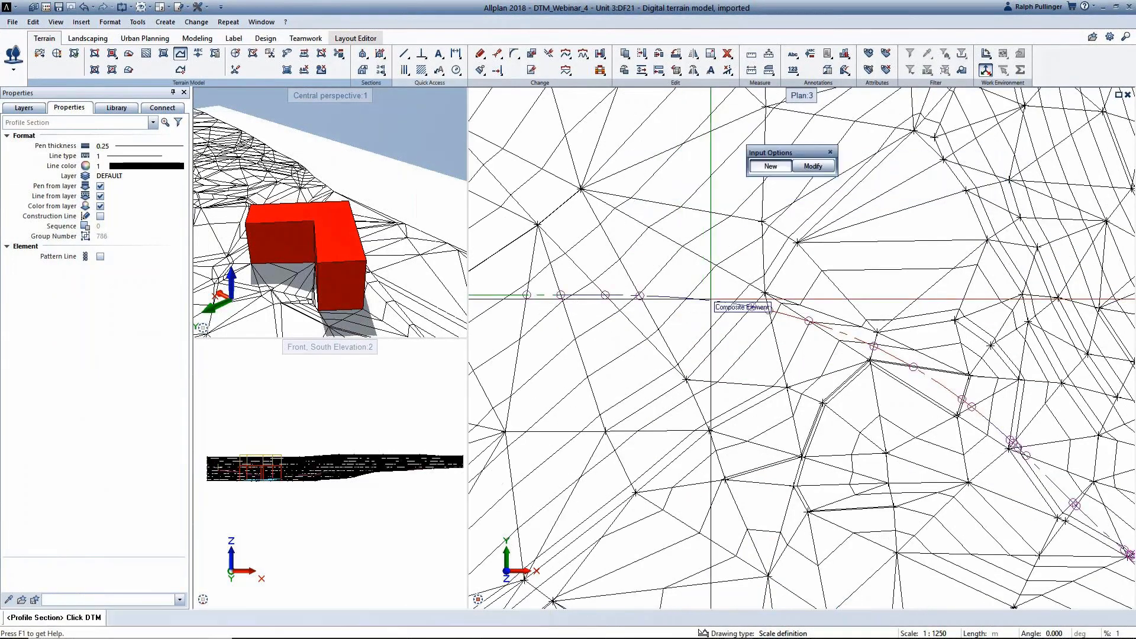
{"action": "scroll", "coordinate": [711, 298], "scroll_direction": "down", "scroll_amount": 7}
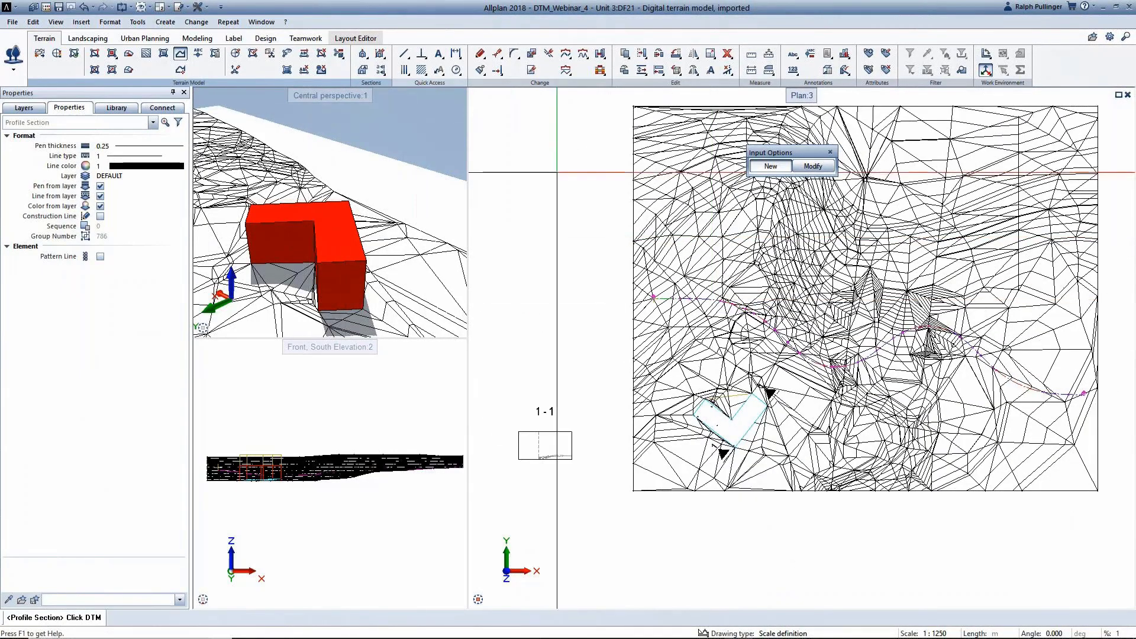
Step: Activate the road alignment's profile section and place its longitudinal profile with the height and station table below the terrain plan
{"action": "key", "text": "Escape"}
{"action": "left_click", "coordinate": [181, 69]}
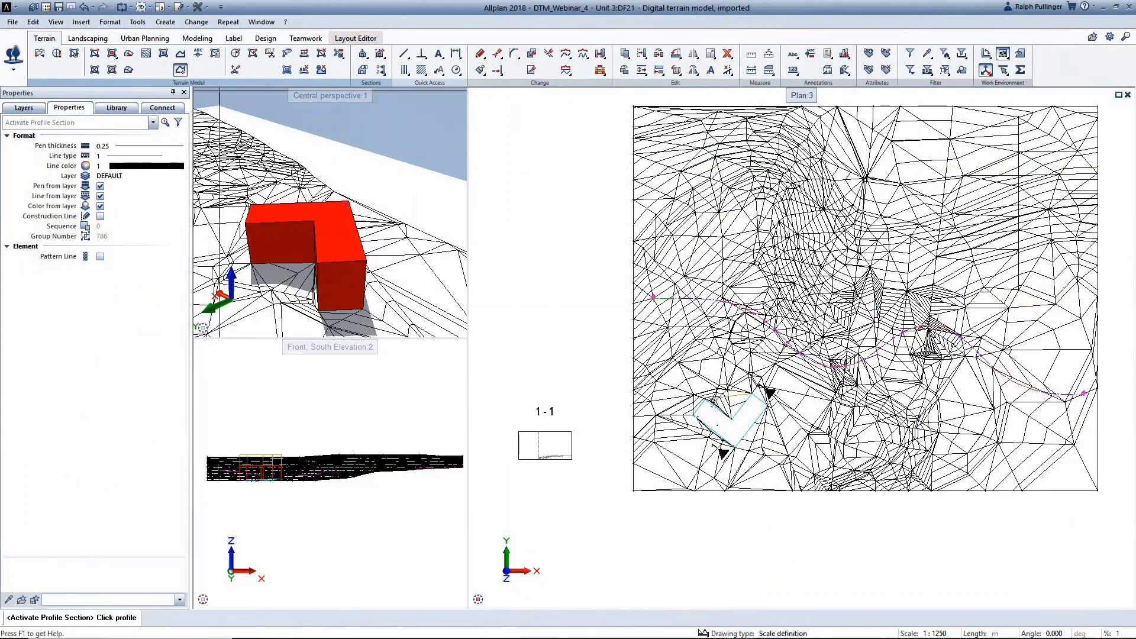
{"action": "scroll", "coordinate": [671, 308], "scroll_direction": "up", "scroll_amount": 5}
{"action": "left_click", "coordinate": [709, 299]}
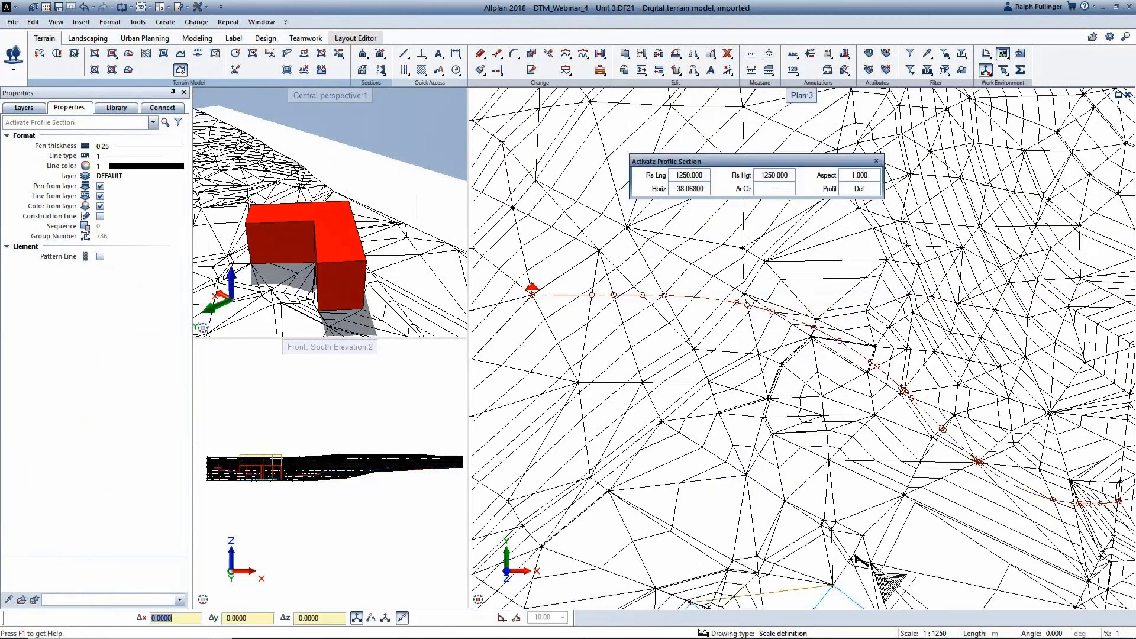
{"action": "scroll", "coordinate": [709, 299], "scroll_direction": "down", "scroll_amount": 5}
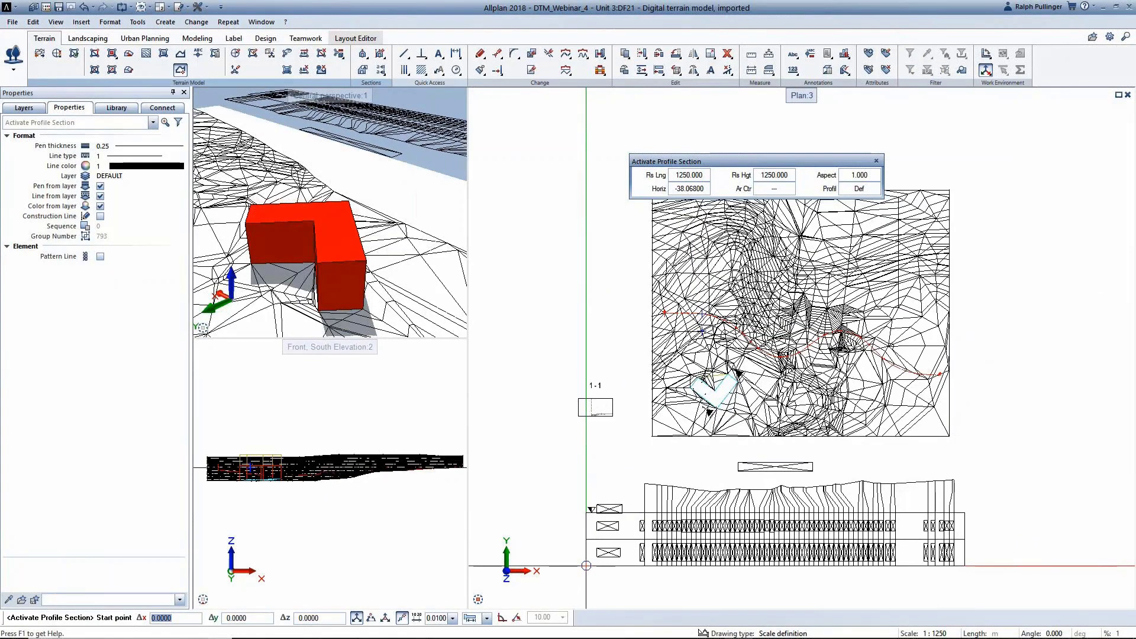
{"action": "left_click", "coordinate": [589, 565]}
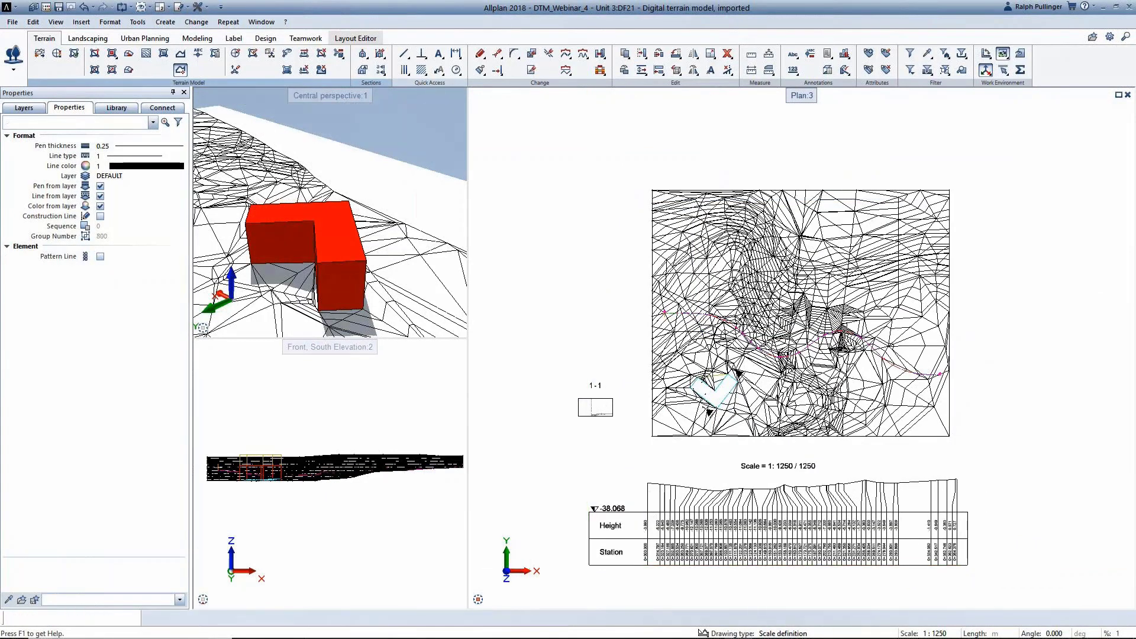
{"action": "key", "text": "alt+Tab"}
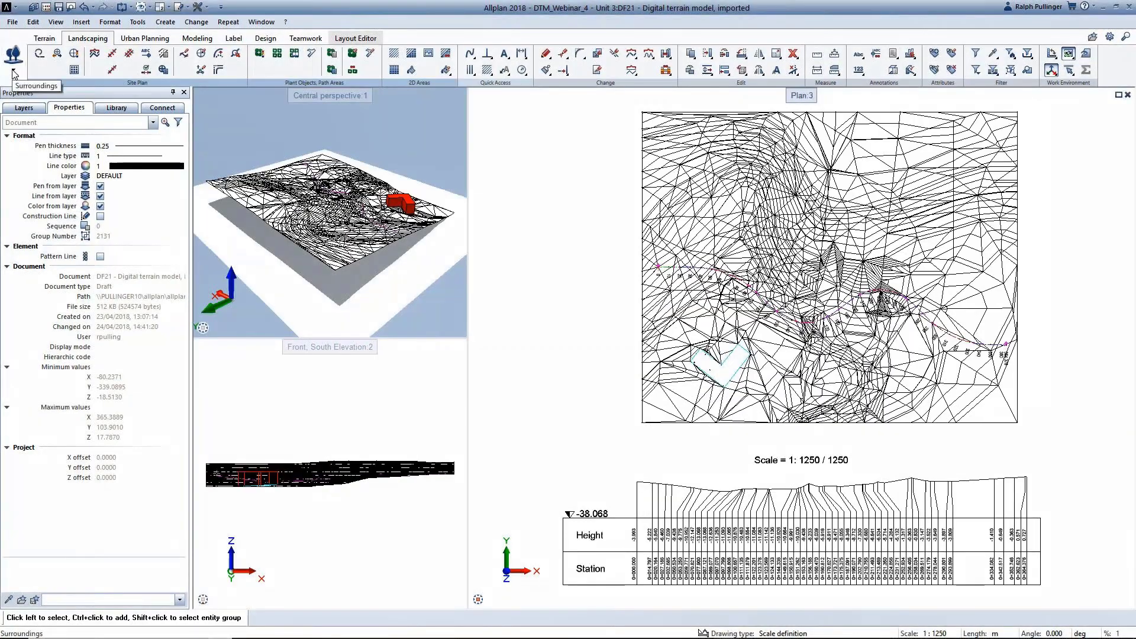
Step: Draw a five-point spline along the ground line of the profile section, from its start to its end, without connecting angles
{"action": "left_click", "coordinate": [13, 69]}
{"action": "left_click", "coordinate": [23, 111]}
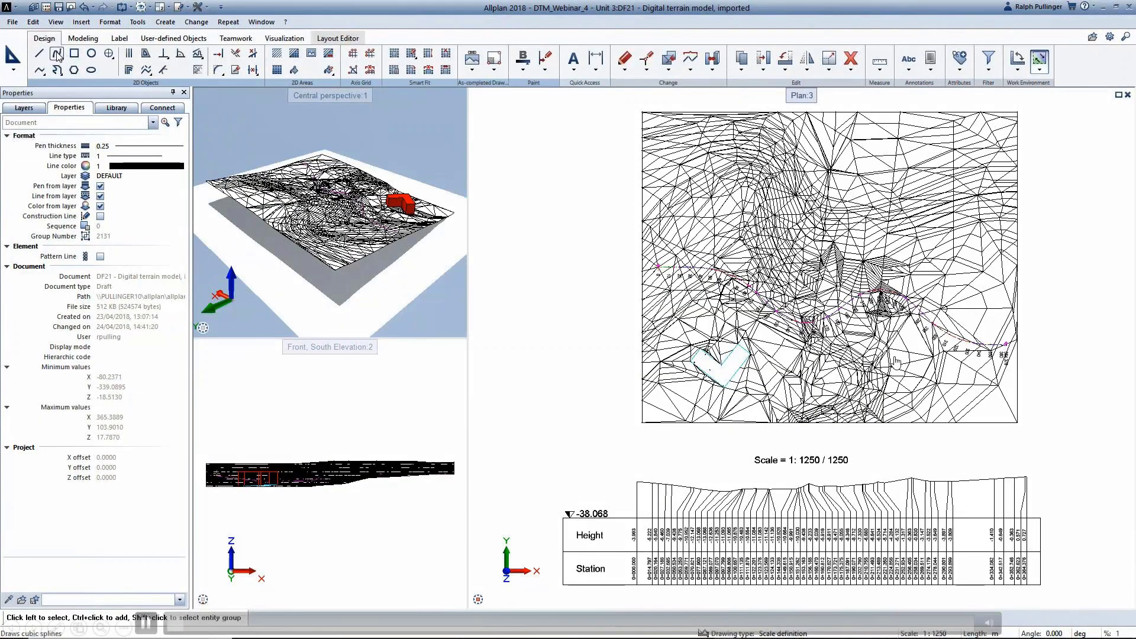
{"action": "left_click", "coordinate": [56, 54]}
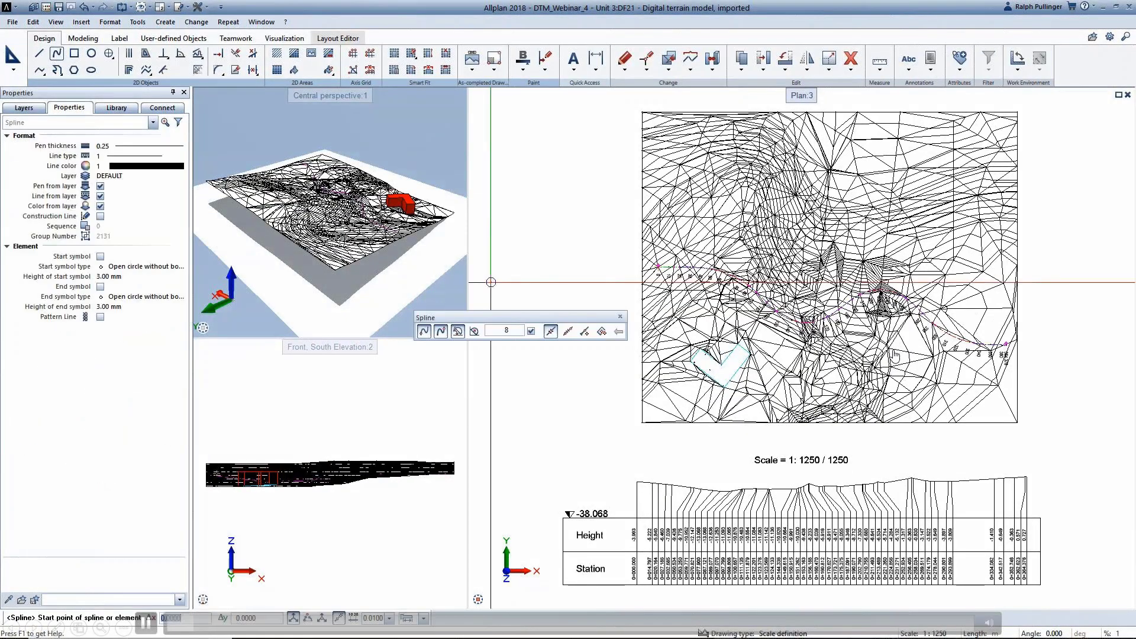
{"action": "left_click_drag", "start_coordinate": [553, 254], "coordinate": [777, 450]}
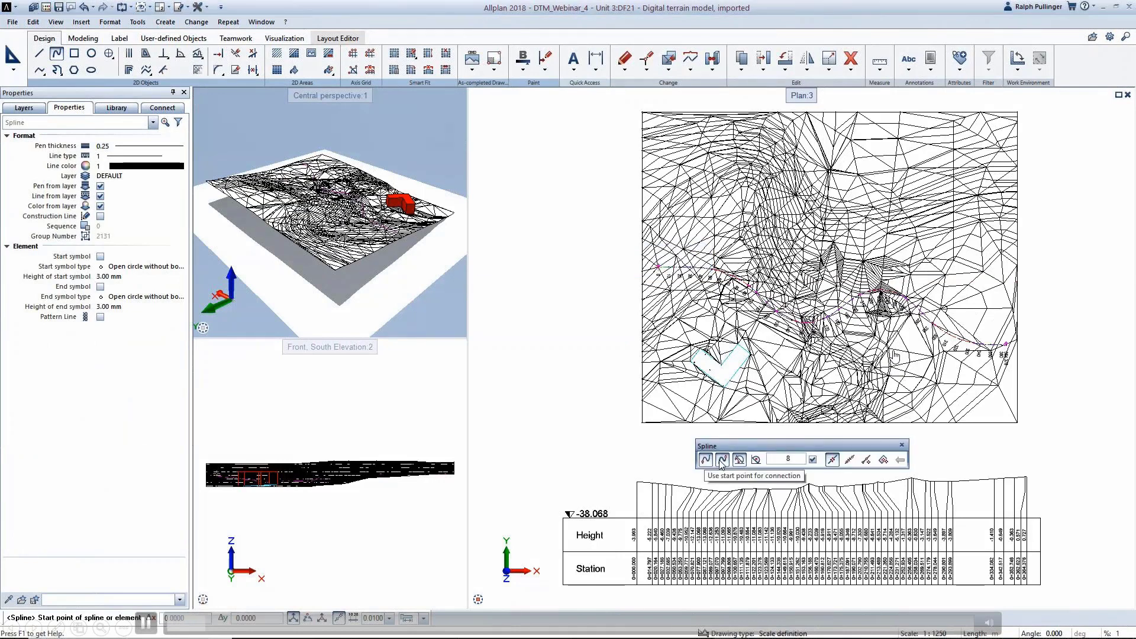
{"action": "left_click", "coordinate": [637, 482]}
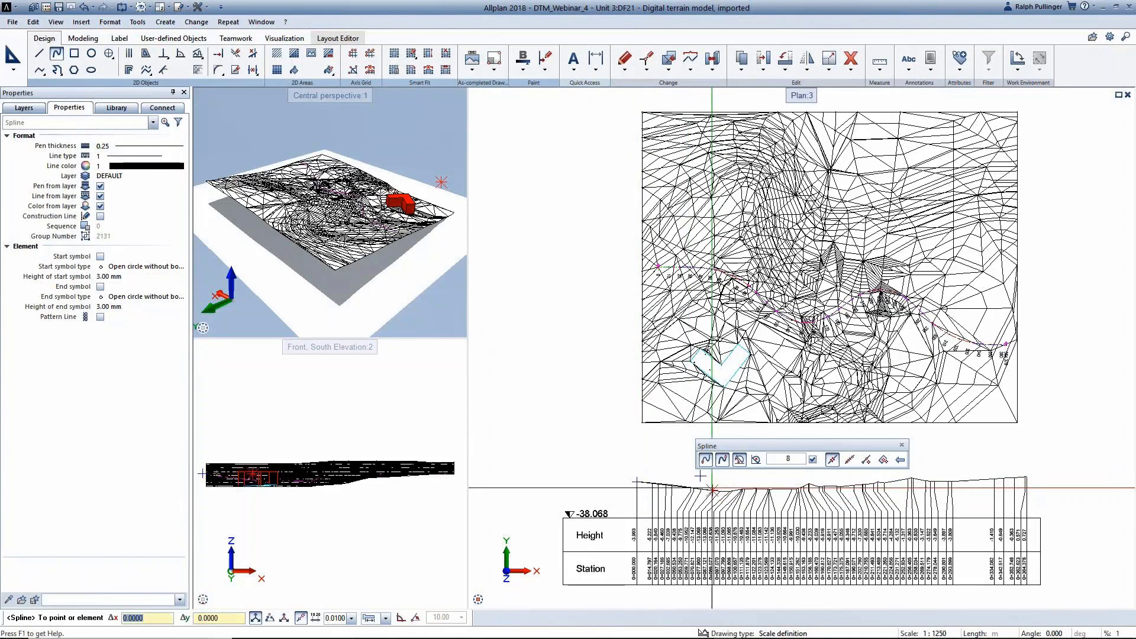
{"action": "left_click", "coordinate": [713, 491]}
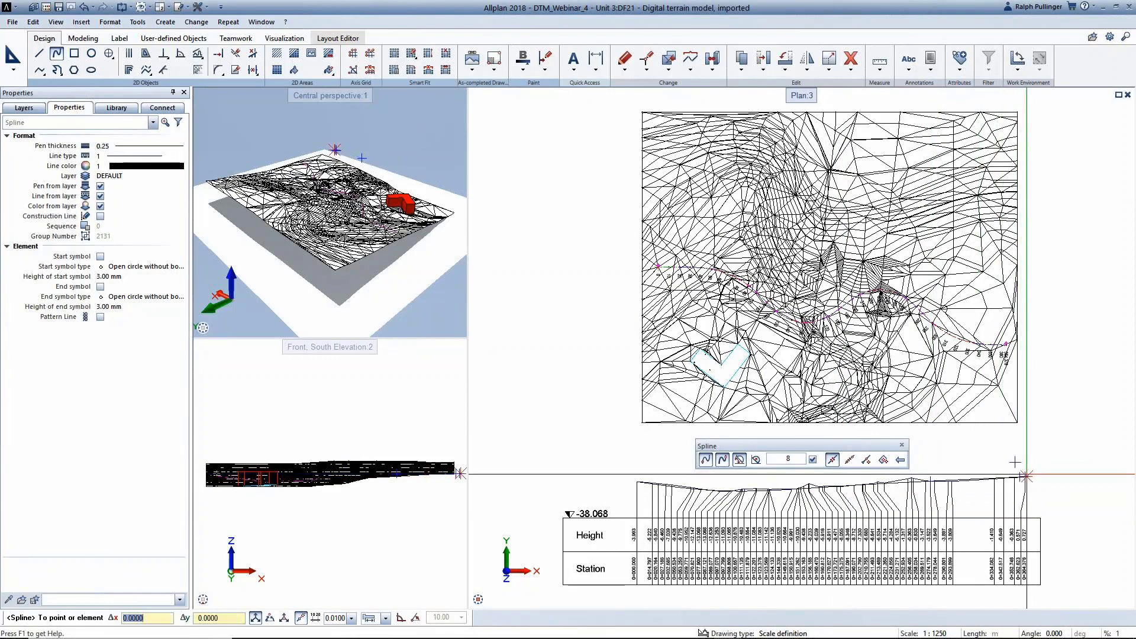
{"action": "key", "text": "Escape"}
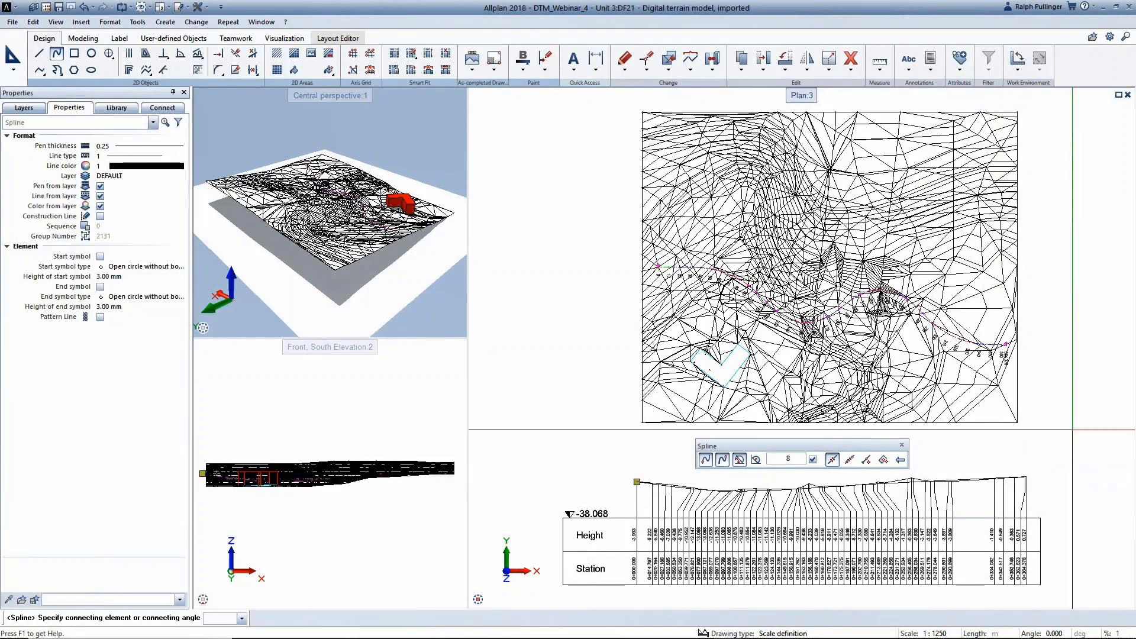
{"action": "key", "text": "Escape"}
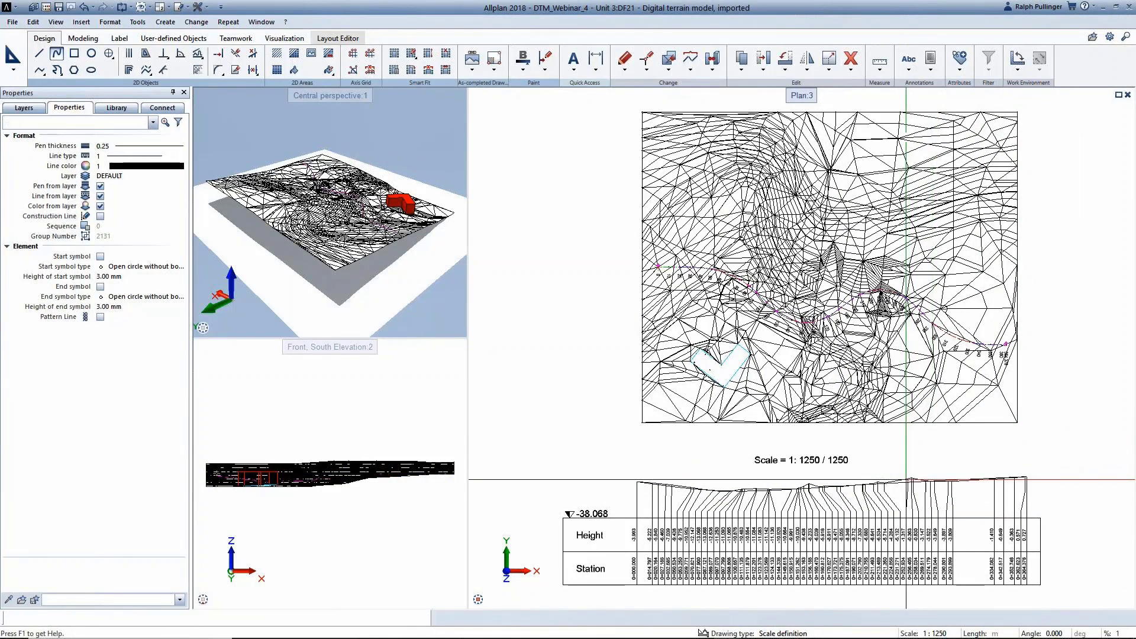
{"action": "key", "text": "Escape"}
Step: Set the profile spline's line colour to 6 (red) and compare it with the ground line
{"action": "left_click", "coordinate": [904, 481]}
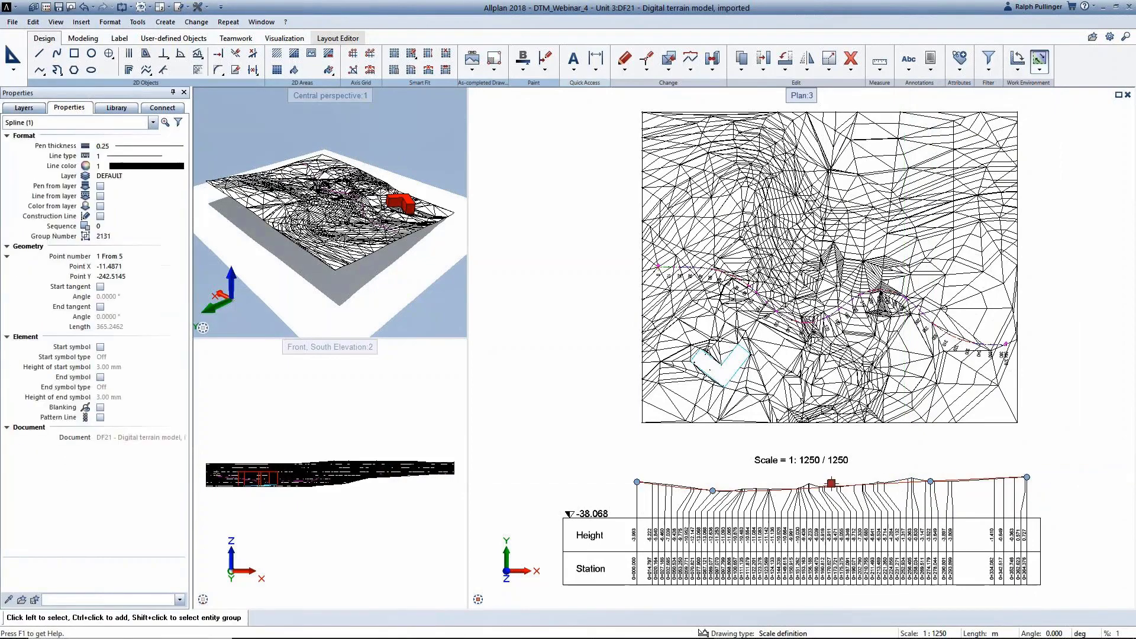
{"action": "left_click", "coordinate": [136, 166]}
{"action": "left_click", "coordinate": [126, 224]}
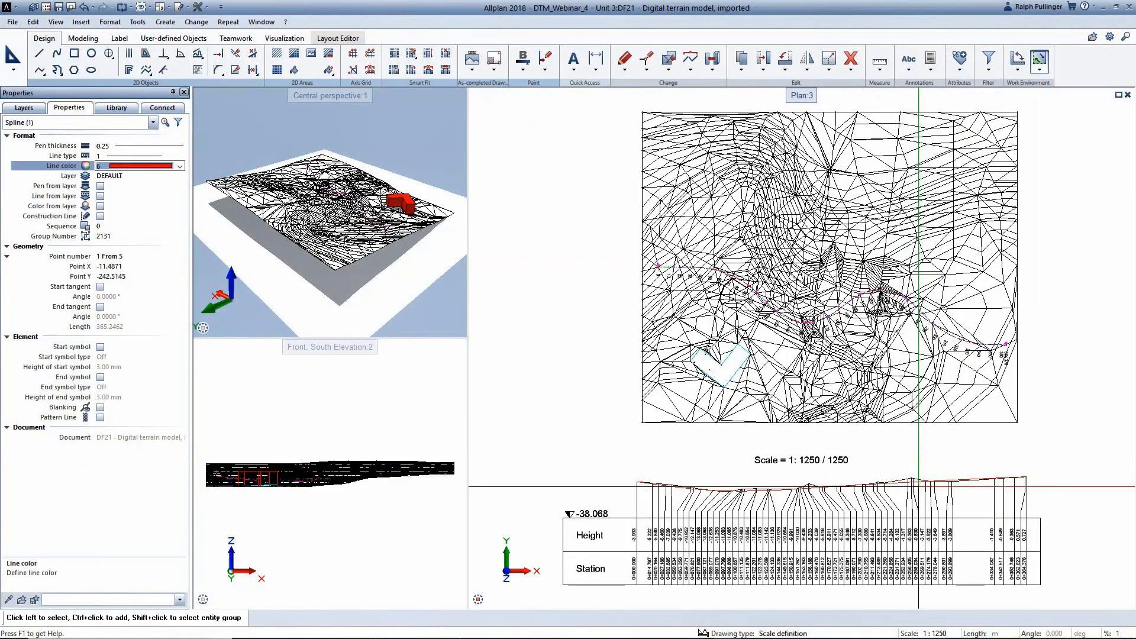
{"action": "key", "text": "Escape"}
{"action": "scroll", "coordinate": [789, 492], "scroll_direction": "up", "scroll_amount": 1}
{"action": "middle_click_drag", "start_coordinate": [789, 492], "coordinate": [1064, 302]}
{"action": "middle_click_drag", "start_coordinate": [871, 325], "coordinate": [847, 329]}
{"action": "scroll", "coordinate": [847, 328], "scroll_direction": "down", "scroll_amount": 4}
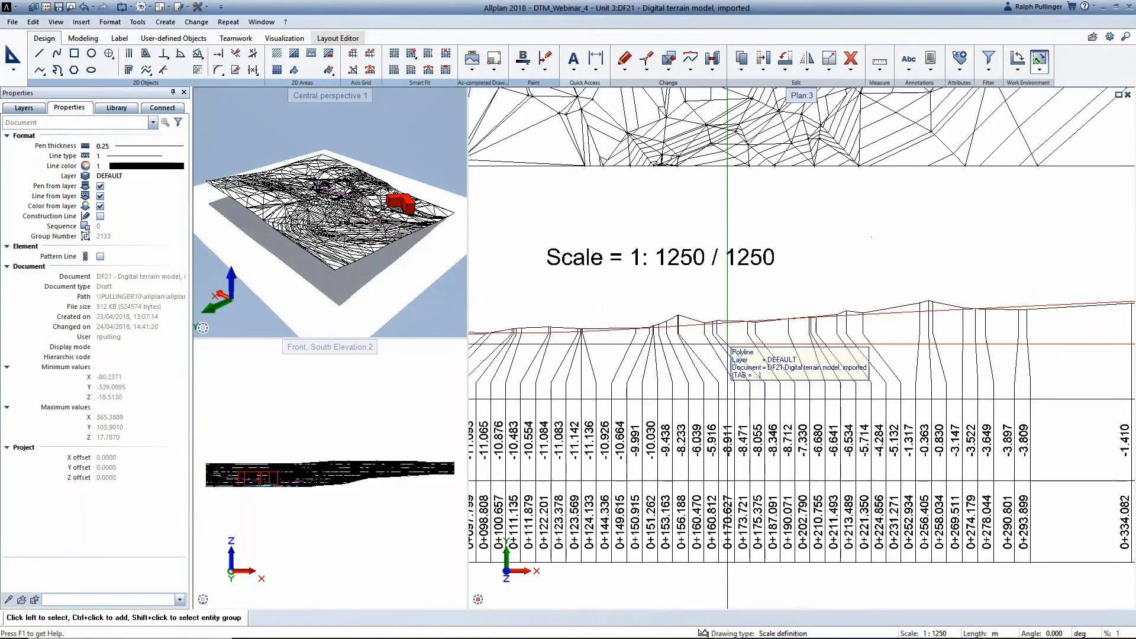
{"action": "middle_click_drag", "start_coordinate": [935, 386], "coordinate": [943, 453]}
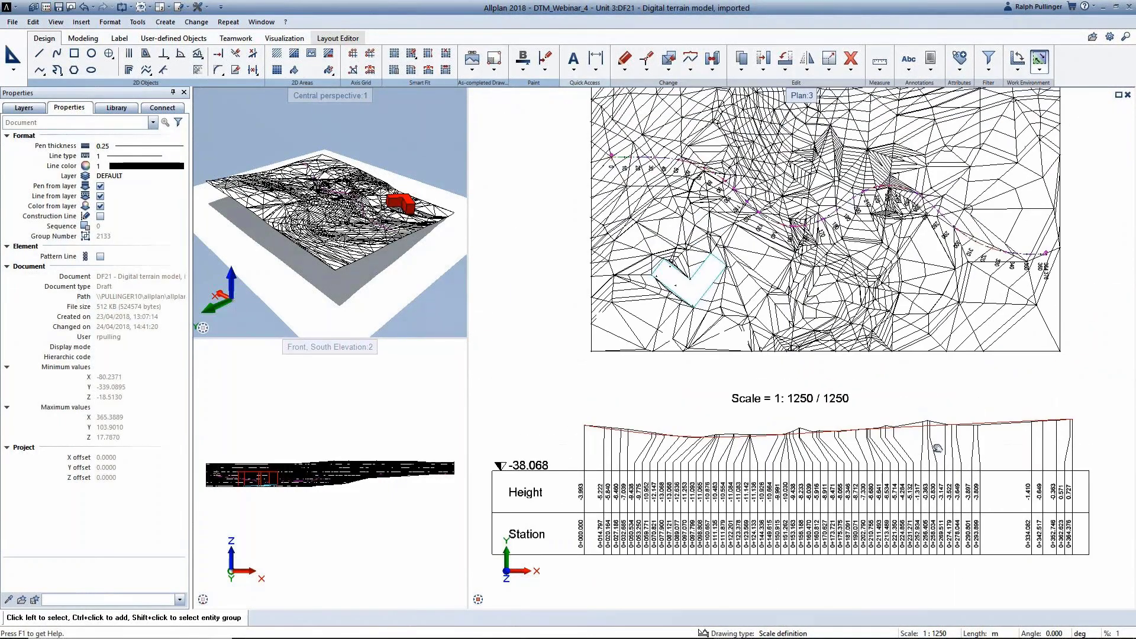
Step: Use Modify Terrain Point Height to match the road alignment's heights to the red spline in the profile section
{"action": "left_click", "coordinate": [17, 70]}
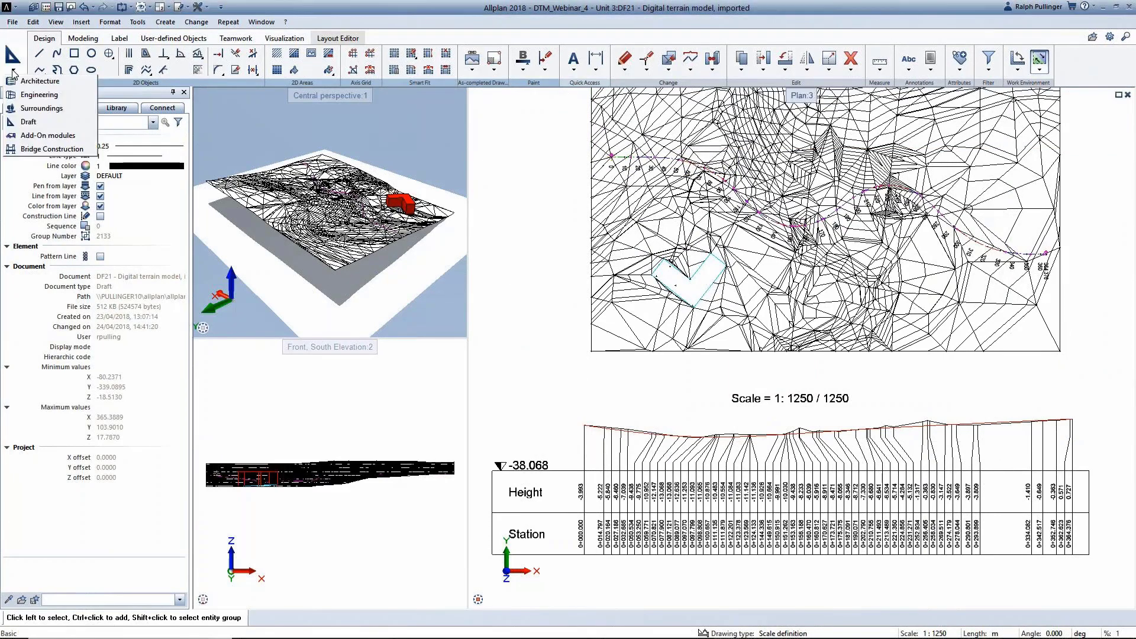
{"action": "left_click", "coordinate": [36, 101]}
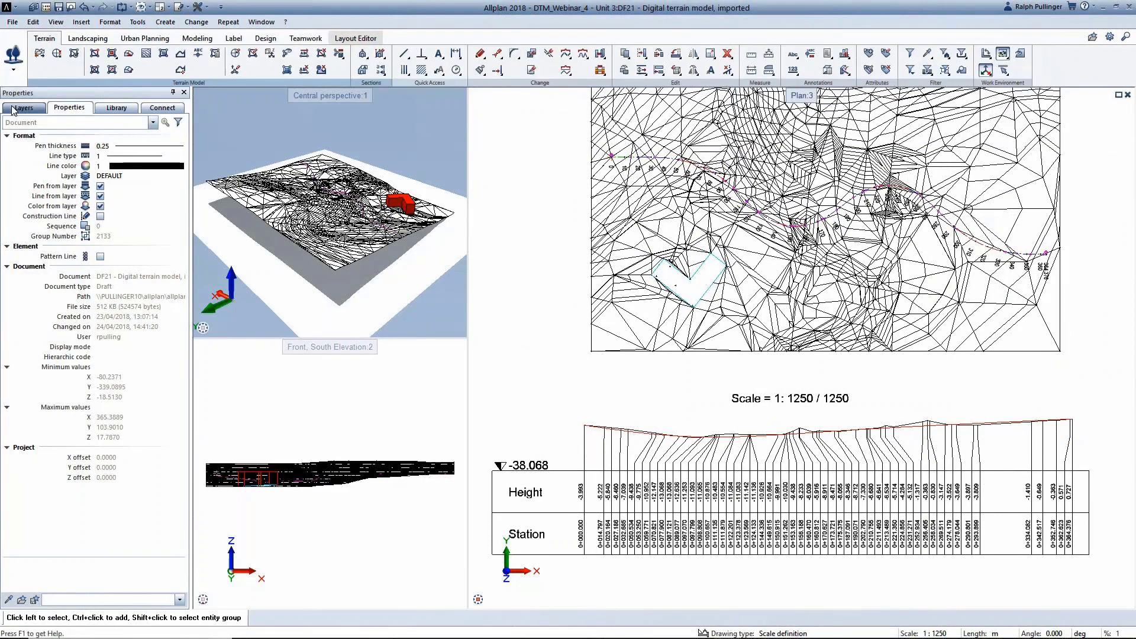
{"action": "left_click", "coordinate": [235, 69]}
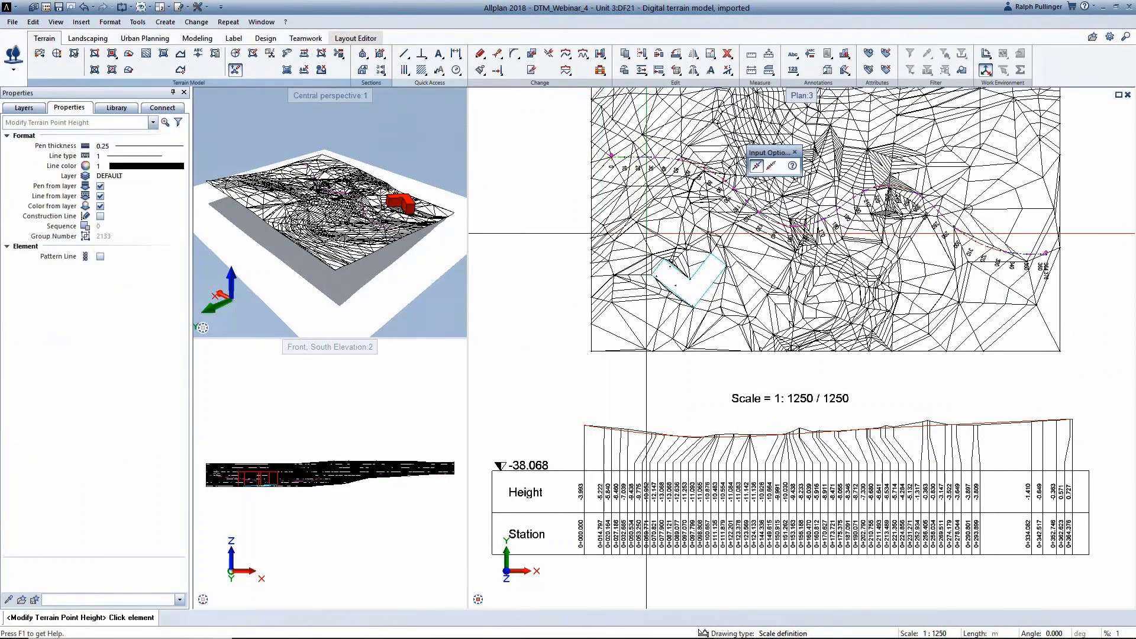
{"action": "scroll", "coordinate": [642, 160], "scroll_direction": "up", "scroll_amount": 3}
{"action": "left_click", "coordinate": [645, 162]}
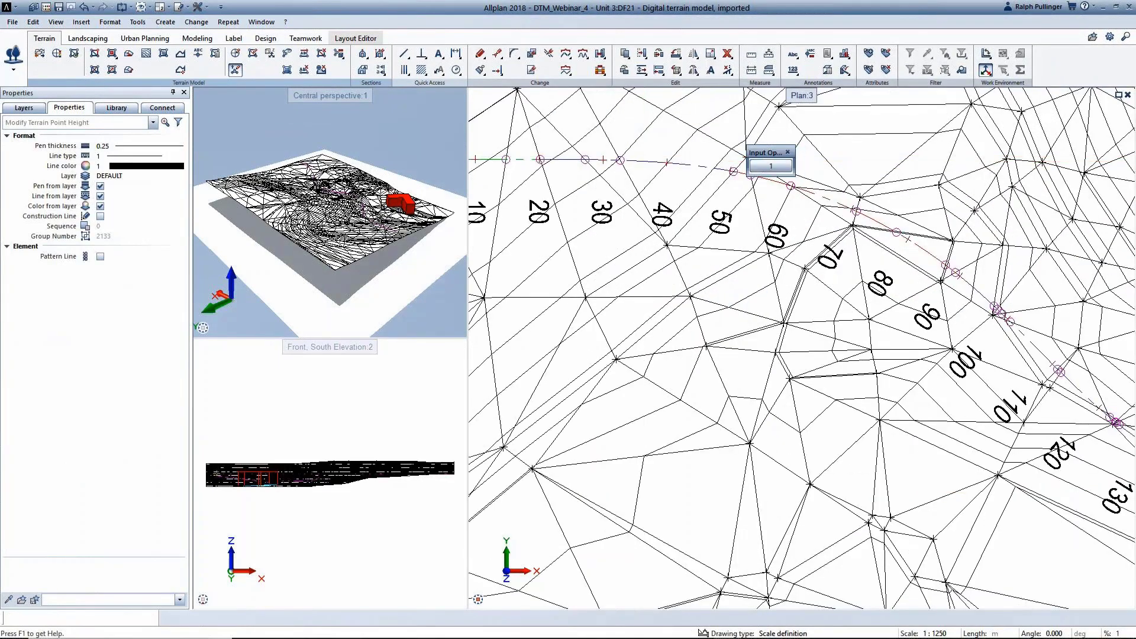
{"action": "scroll", "coordinate": [628, 203], "scroll_direction": "down", "scroll_amount": 4}
{"action": "scroll", "coordinate": [591, 466], "scroll_direction": "up", "scroll_amount": 3}
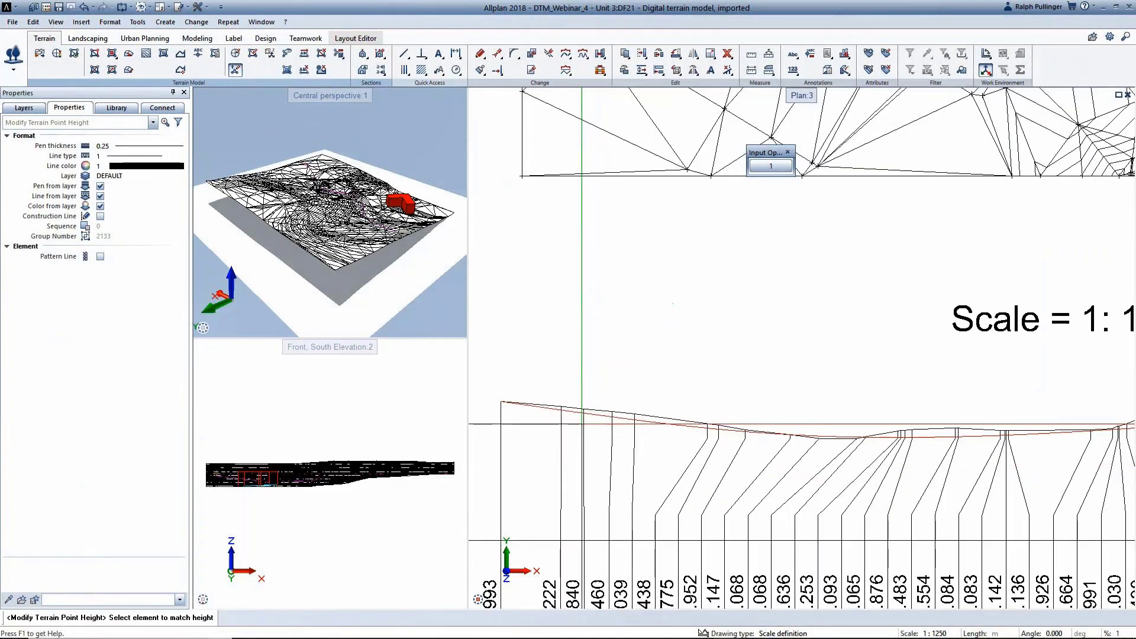
{"action": "left_click", "coordinate": [607, 418]}
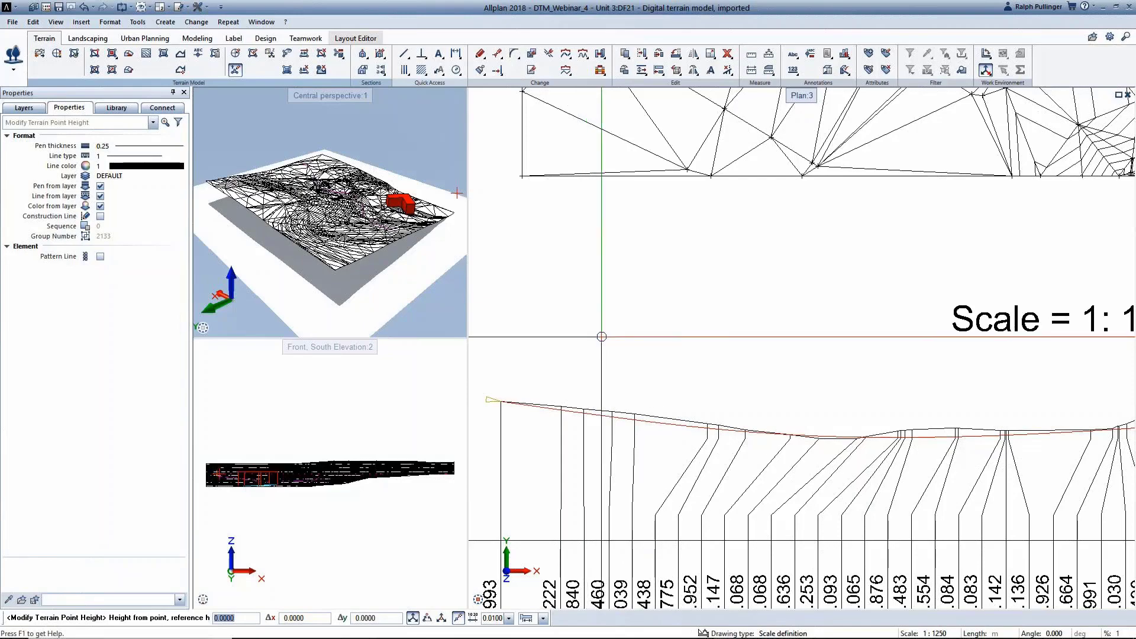
Step: Enter -3.993 as the reference height for the spline's start and finish the height modification
{"action": "scroll", "coordinate": [590, 339], "scroll_direction": "down", "scroll_amount": 2}
{"action": "scroll", "coordinate": [516, 524], "scroll_direction": "up", "scroll_amount": 4}
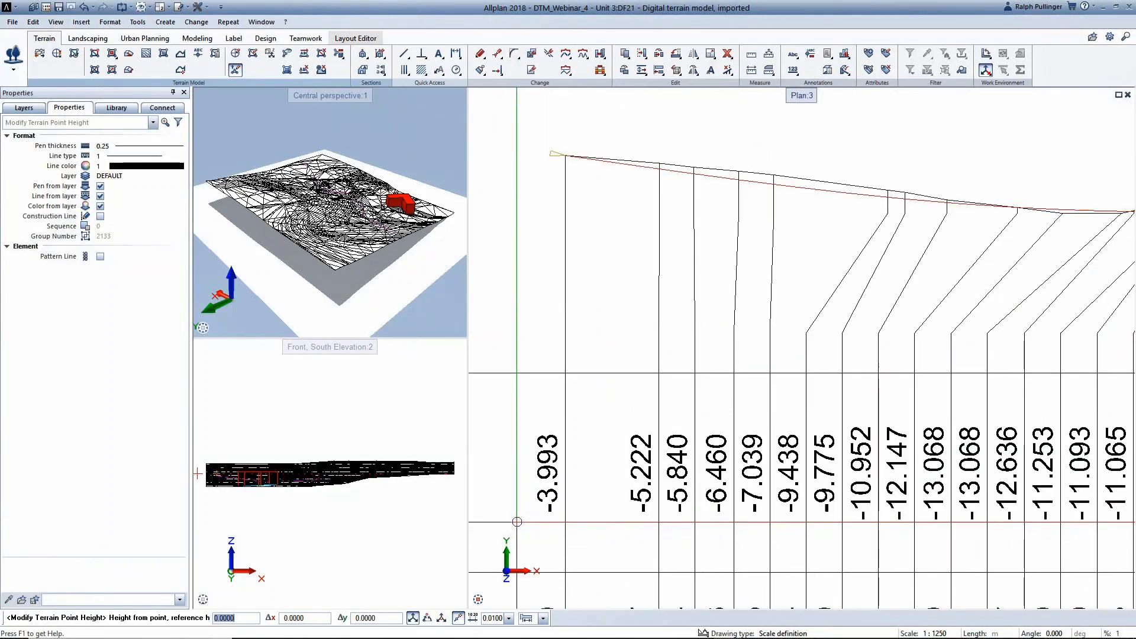
{"action": "type", "text": "-3"}
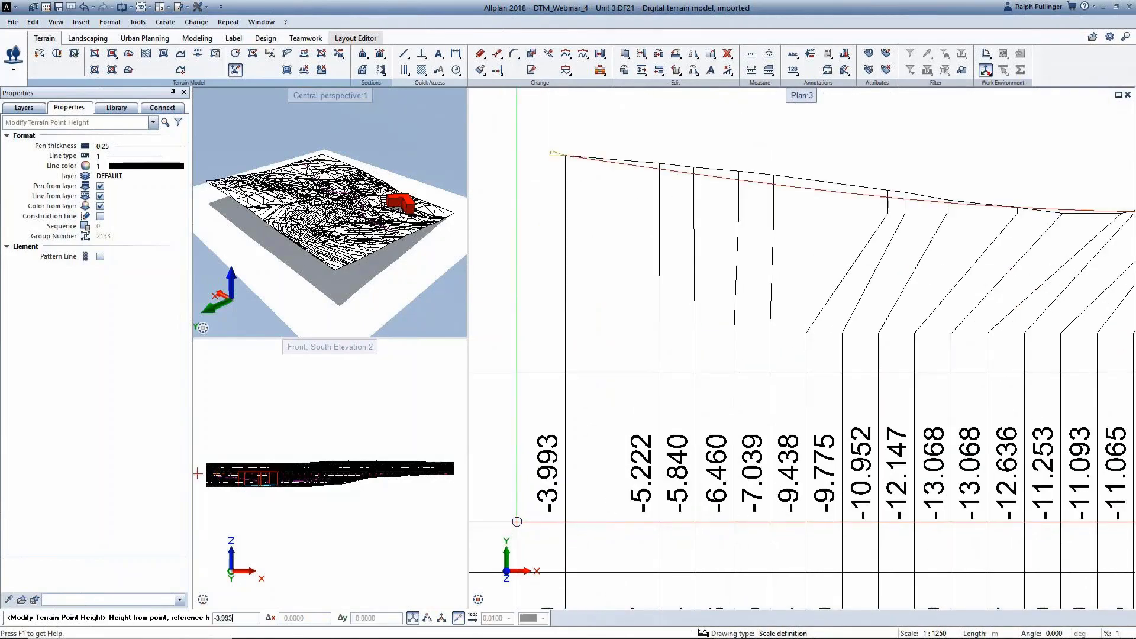
{"action": "type", "text": ".993"}
{"action": "key", "text": "Return"}
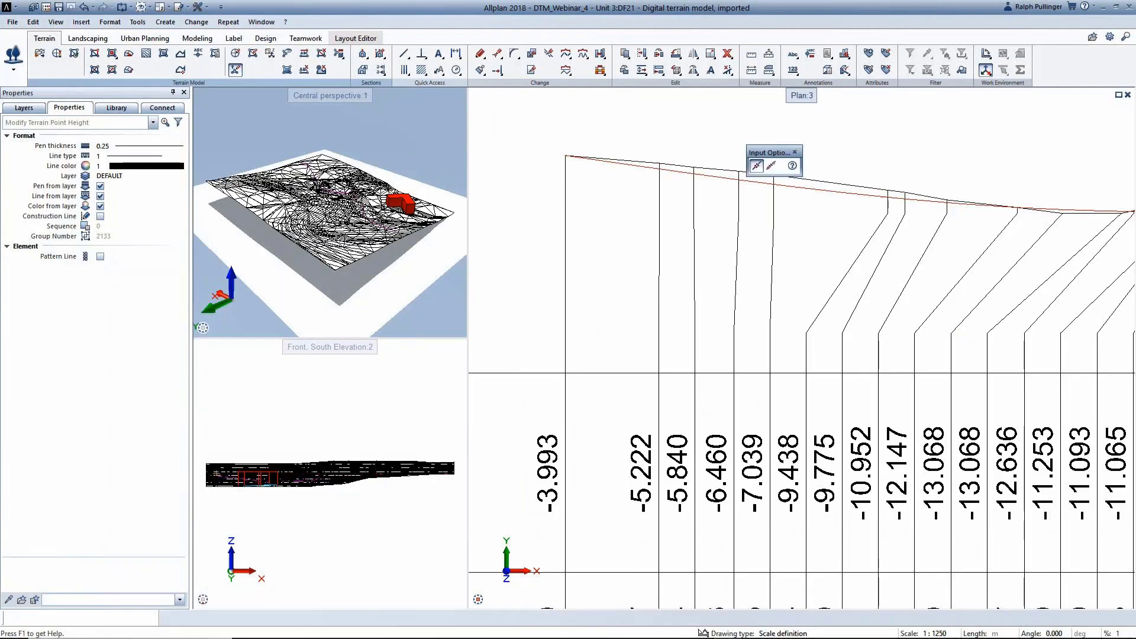
{"action": "scroll", "coordinate": [532, 339], "scroll_direction": "down", "scroll_amount": 2}
{"action": "scroll", "coordinate": [532, 339], "scroll_direction": "down", "scroll_amount": 3}
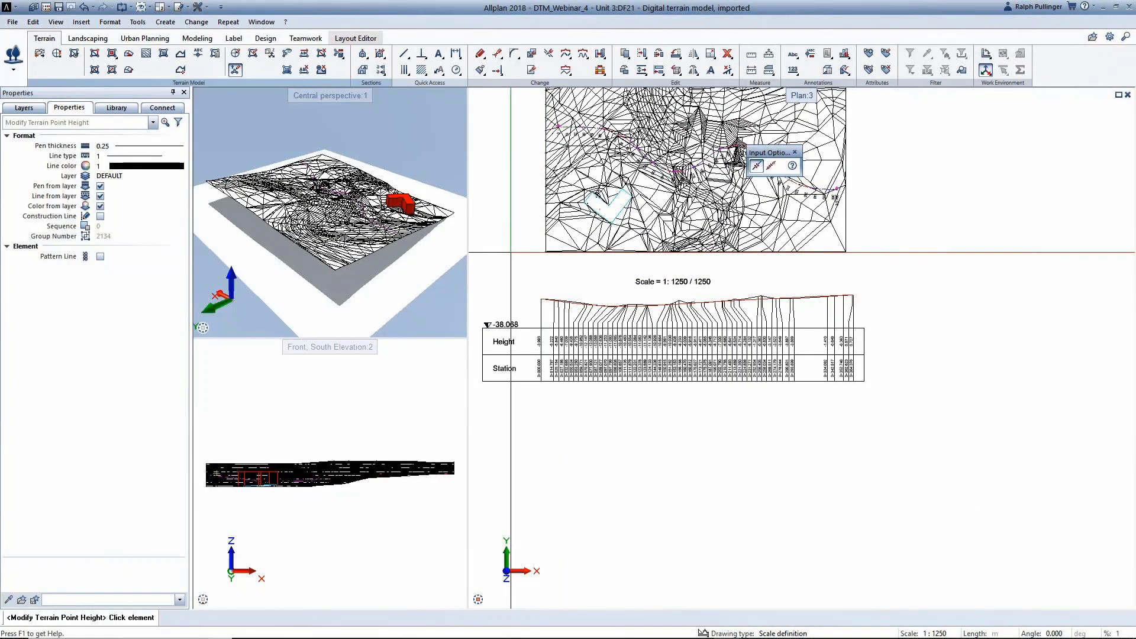
{"action": "left_click", "coordinate": [794, 152]}
{"action": "middle_click", "coordinate": [902, 275]}
{"action": "middle_click", "coordinate": [902, 275]}
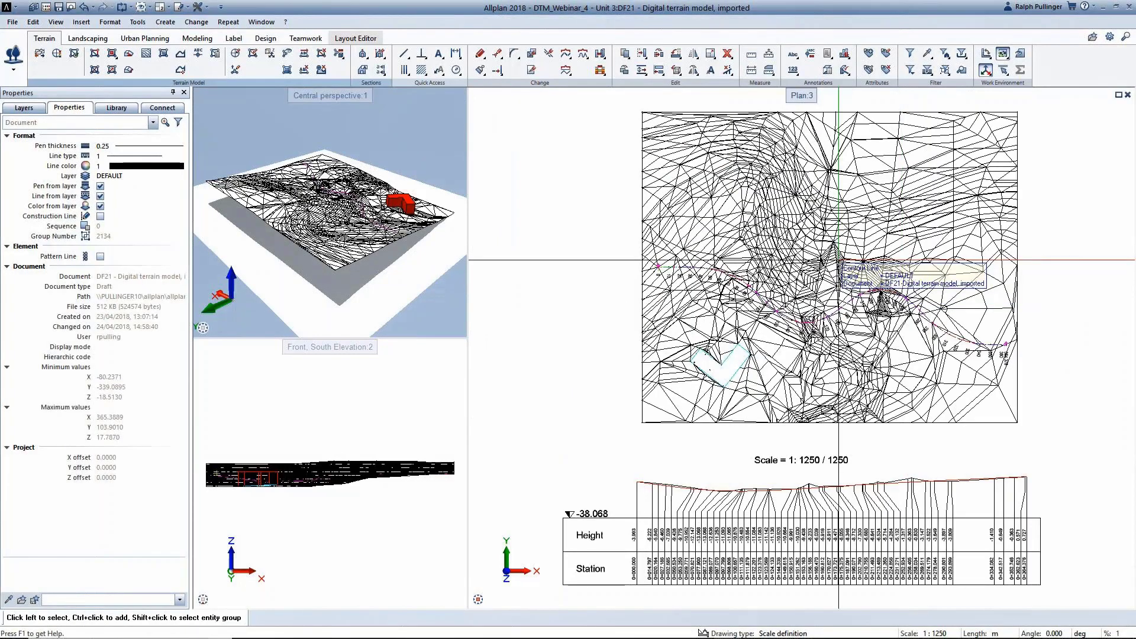
Step: Label the road alignment's torsion with a 1% trace of 1 and place the transverse slope band beneath the profile section's station row
{"action": "left_click", "coordinate": [89, 38]}
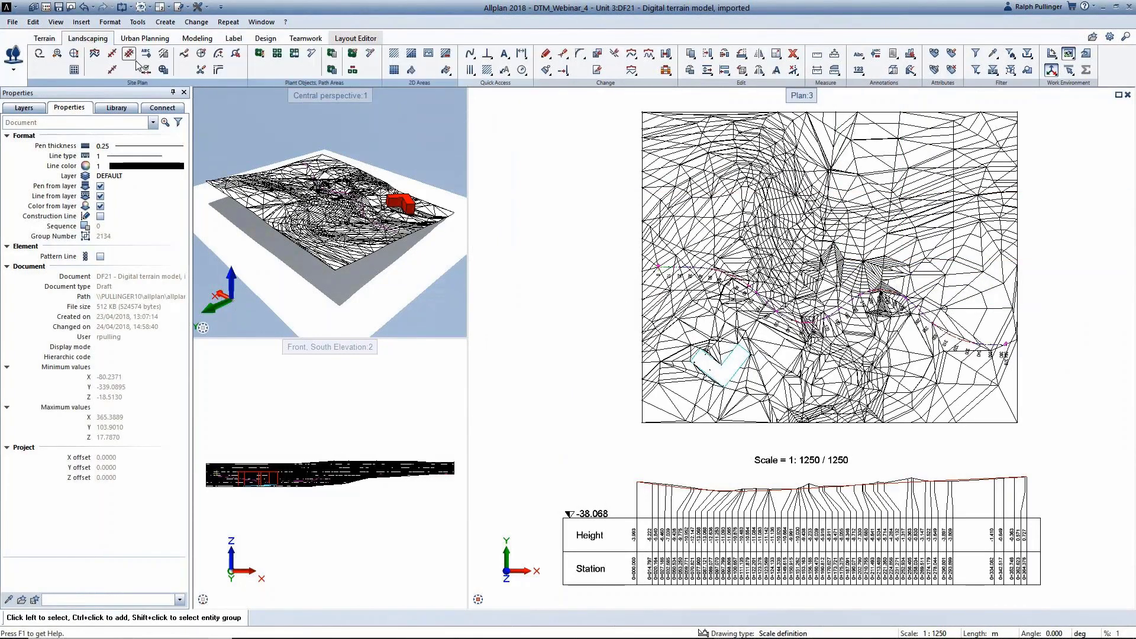
{"action": "left_click", "coordinate": [146, 53]}
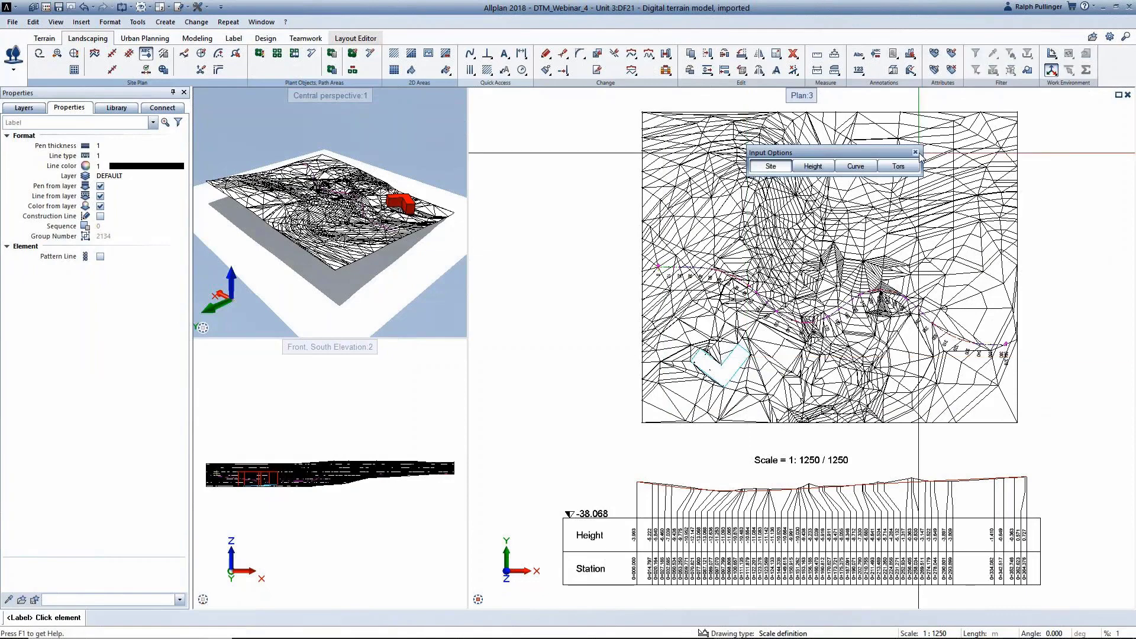
{"action": "left_click", "coordinate": [898, 167]}
{"action": "scroll", "coordinate": [683, 282], "scroll_direction": "up", "scroll_amount": 2}
{"action": "scroll", "coordinate": [684, 278], "scroll_direction": "up", "scroll_amount": 3}
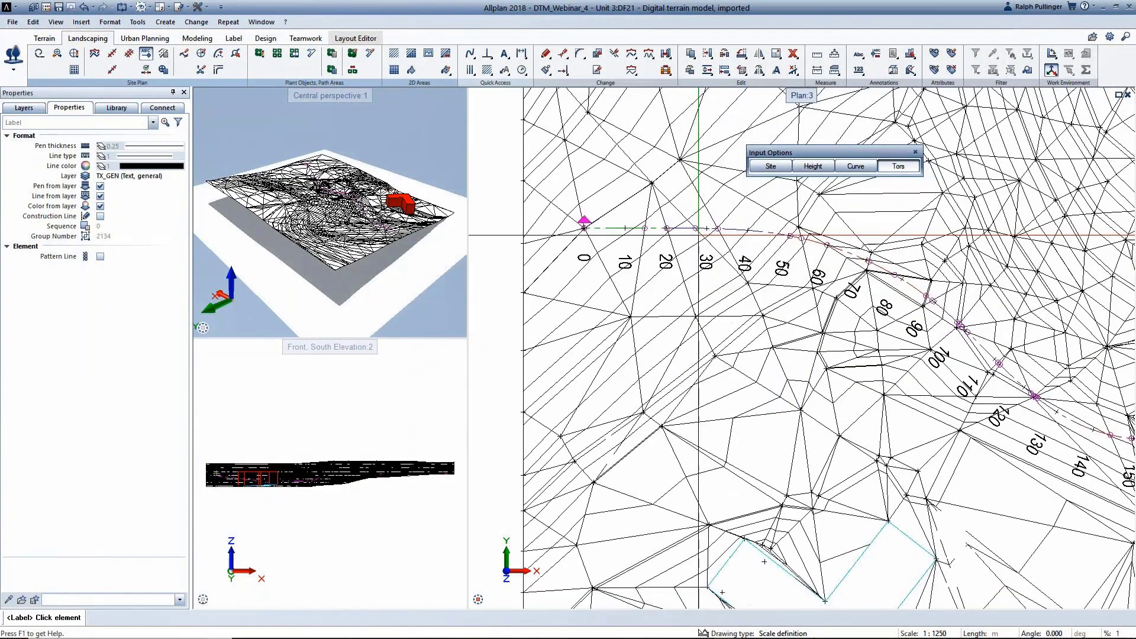
{"action": "left_click", "coordinate": [738, 230]}
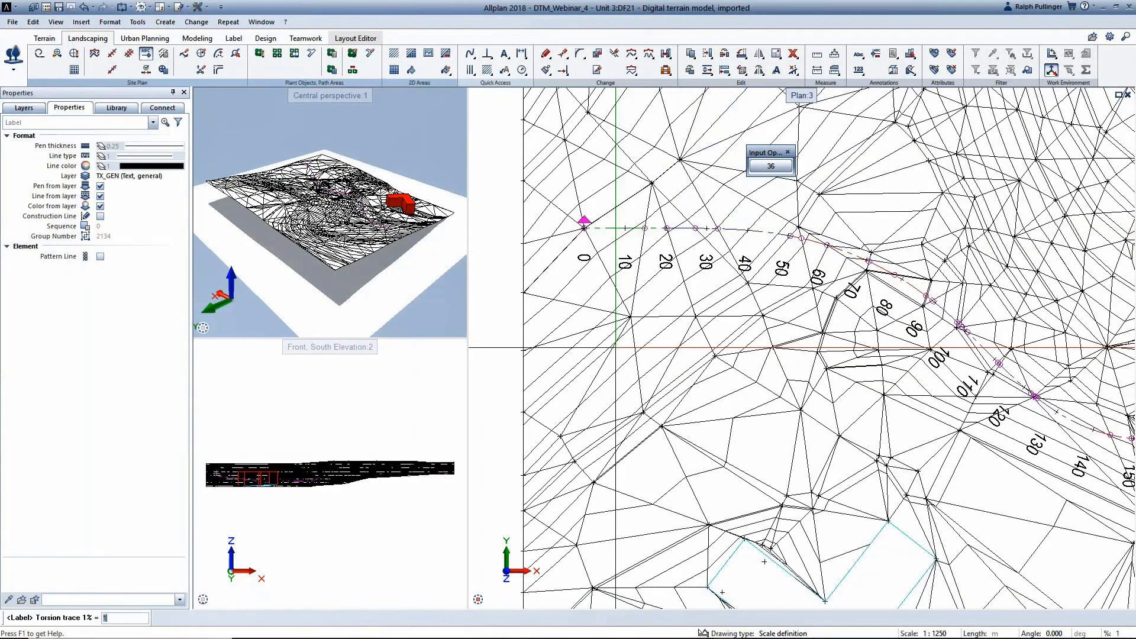
{"action": "key", "text": "Return"}
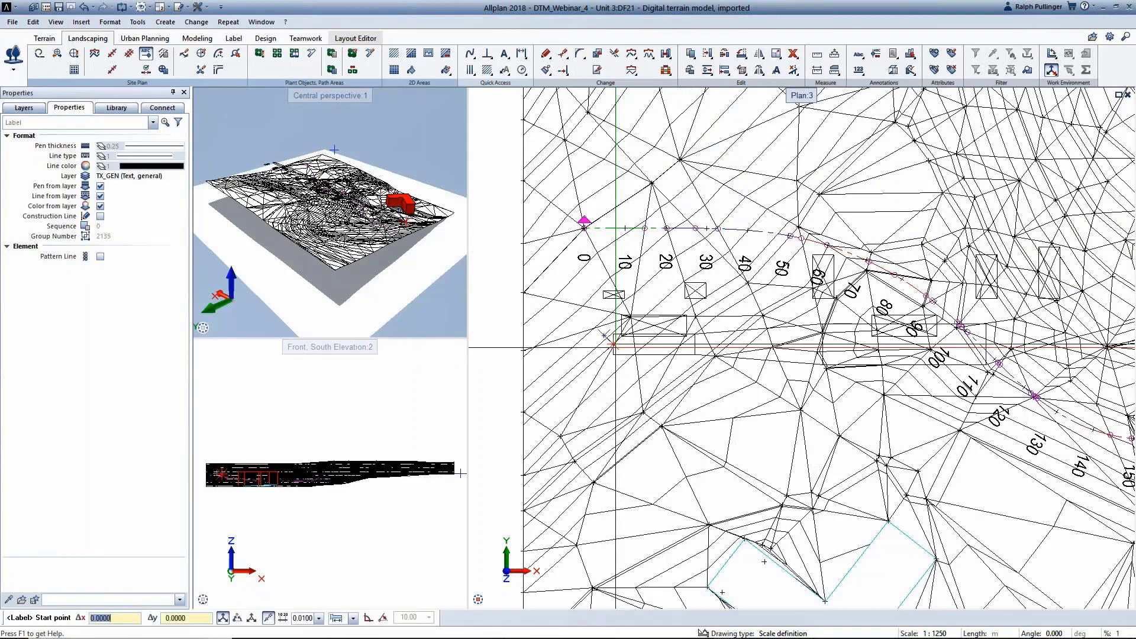
{"action": "scroll", "coordinate": [616, 348], "scroll_direction": "down", "scroll_amount": 6}
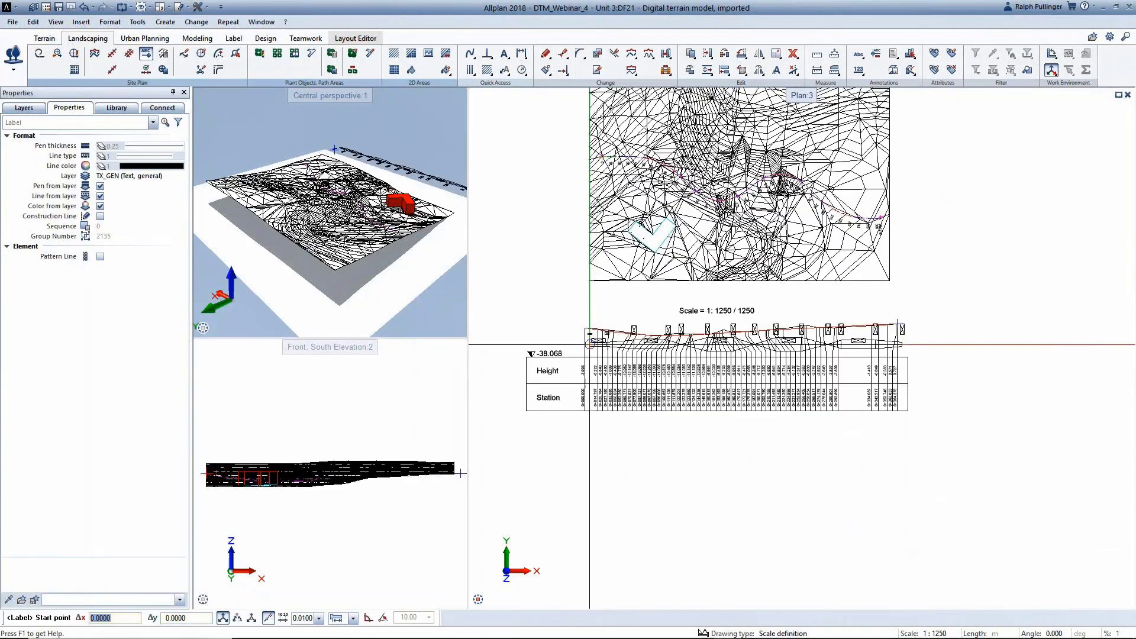
{"action": "left_click", "coordinate": [584, 439]}
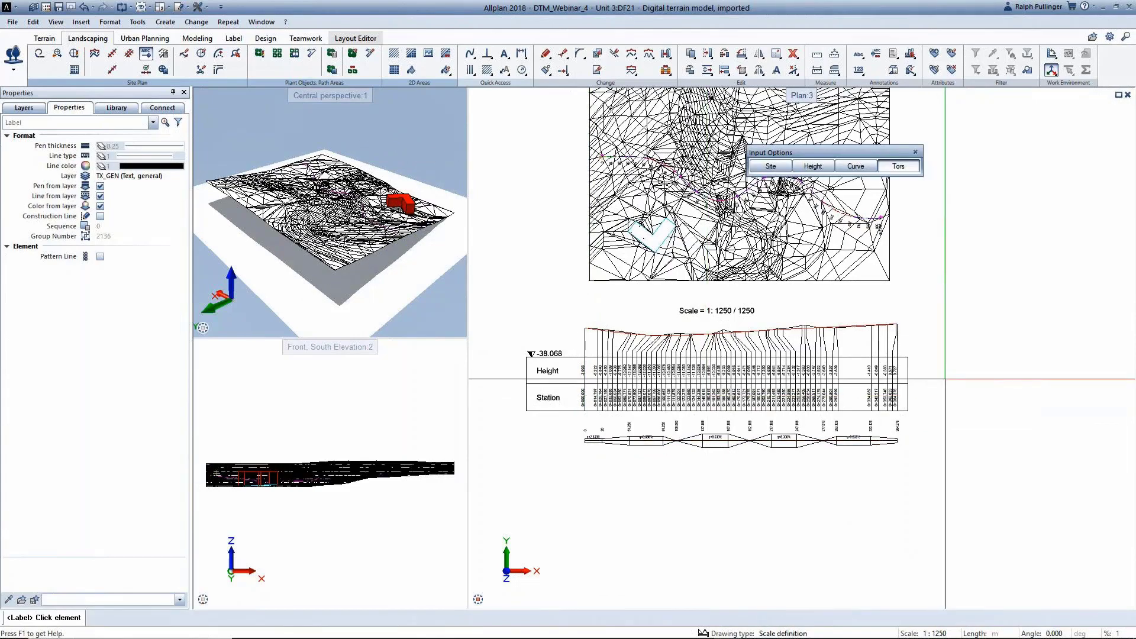
{"action": "key", "text": "Escape"}
Step: Examine the stations and transverse slopes along the whole torsion band beneath the profile section
{"action": "scroll", "coordinate": [710, 453], "scroll_direction": "up", "scroll_amount": 5}
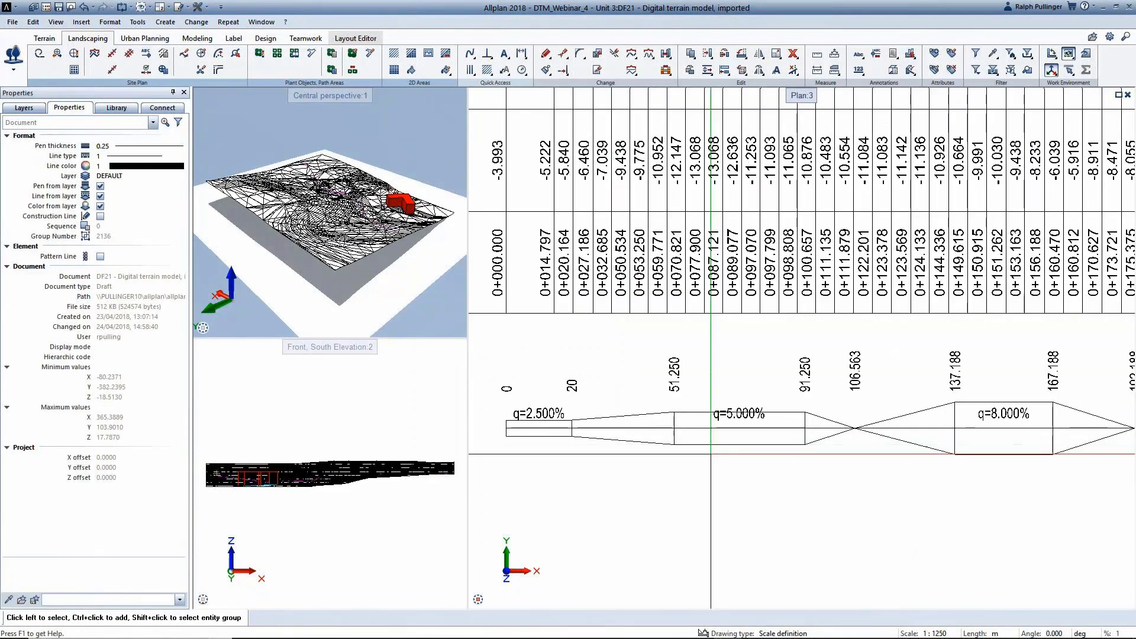
{"action": "scroll", "coordinate": [859, 467], "scroll_direction": "down", "scroll_amount": 1}
{"action": "middle_click_drag", "start_coordinate": [918, 473], "coordinate": [762, 458]}
{"action": "middle_click_drag", "start_coordinate": [908, 466], "coordinate": [645, 452]}
{"action": "middle_click_drag", "start_coordinate": [896, 460], "coordinate": [874, 466]}
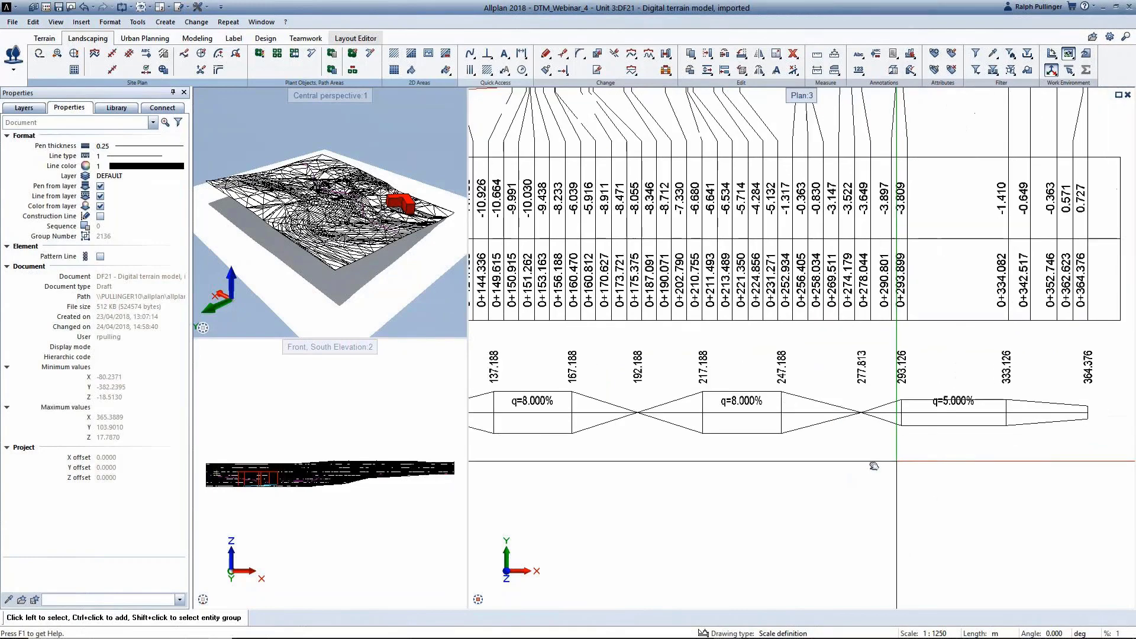
{"action": "scroll", "coordinate": [874, 466], "scroll_direction": "down", "scroll_amount": 5}
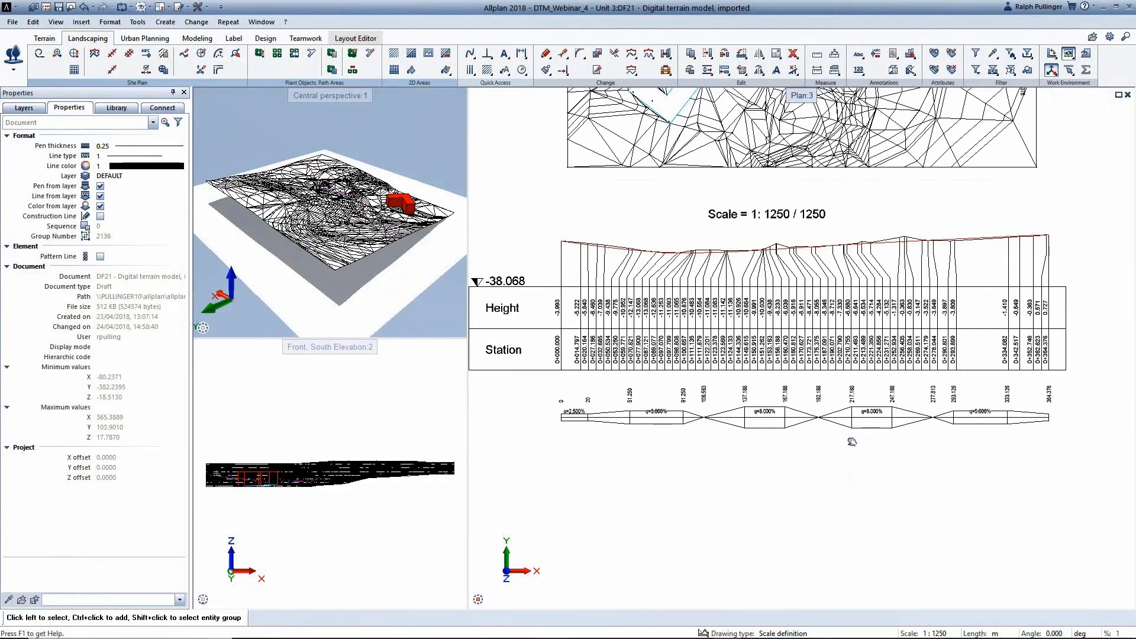
{"action": "middle_click_drag", "start_coordinate": [828, 450], "coordinate": [823, 494]}
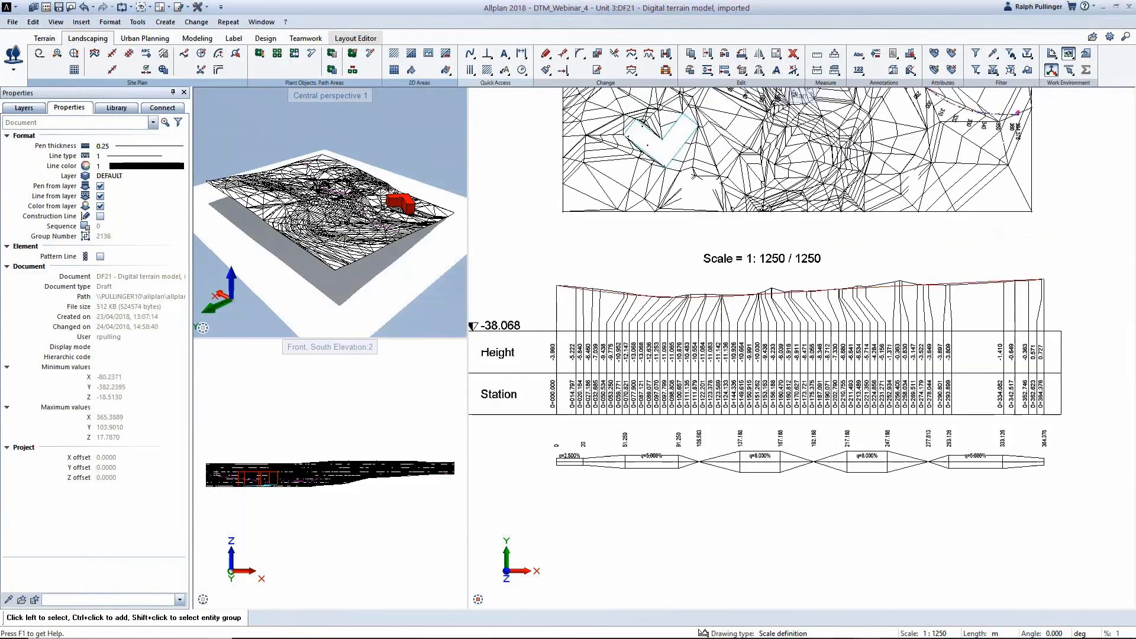
Step: Create one parallel line at a 3.65 offset from the road alignment on its upper side in plan
{"action": "left_click", "coordinate": [94, 53]}
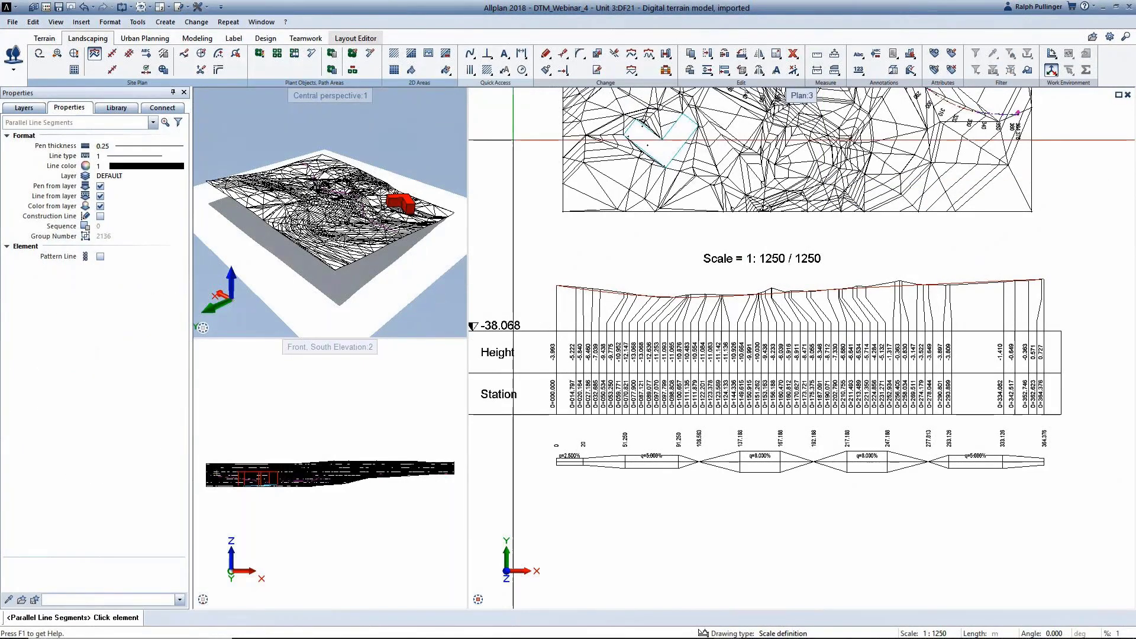
{"action": "scroll", "coordinate": [513, 140], "scroll_direction": "up", "scroll_amount": 5}
{"action": "left_click", "coordinate": [628, 262]}
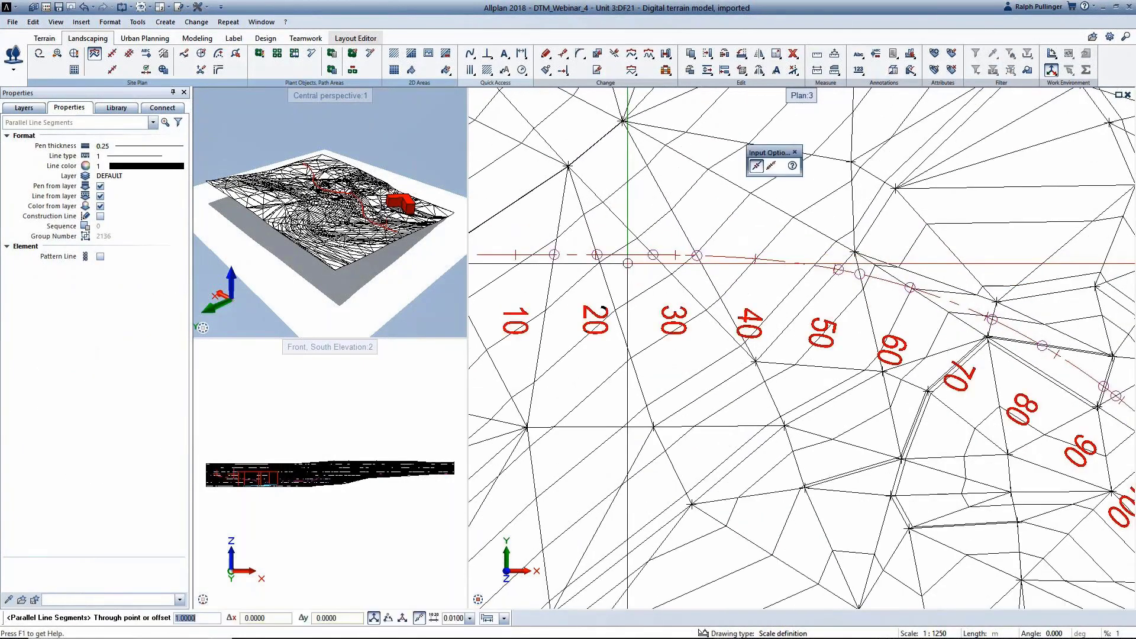
{"action": "type", "text": "3.65"}
{"action": "key", "text": "Return"}
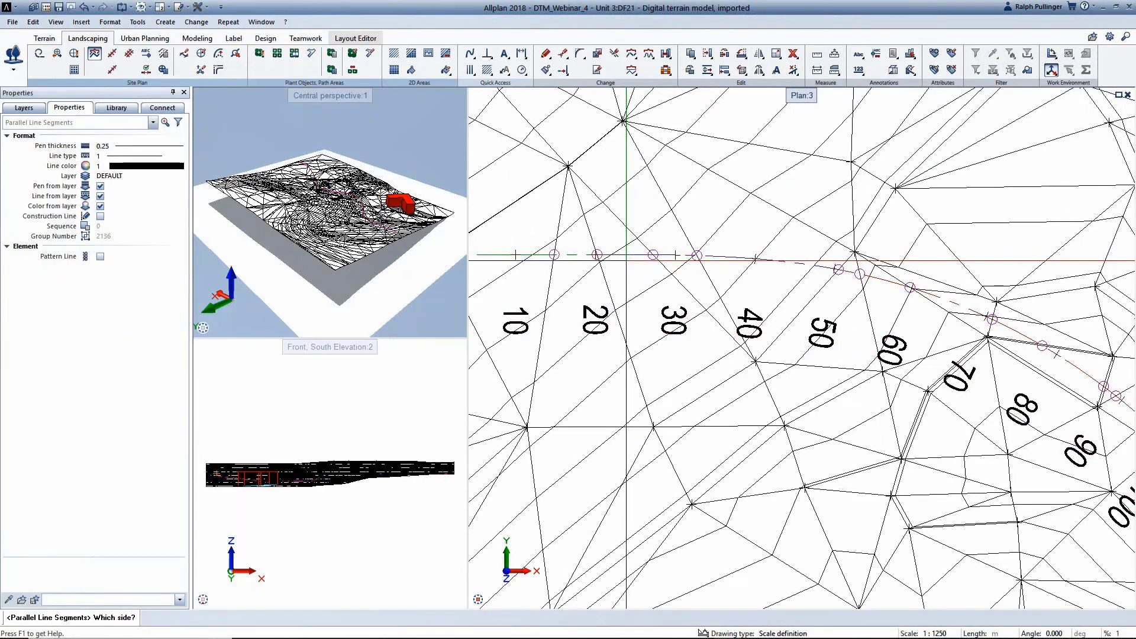
{"action": "left_click", "coordinate": [632, 199]}
{"action": "key", "text": "Return"}
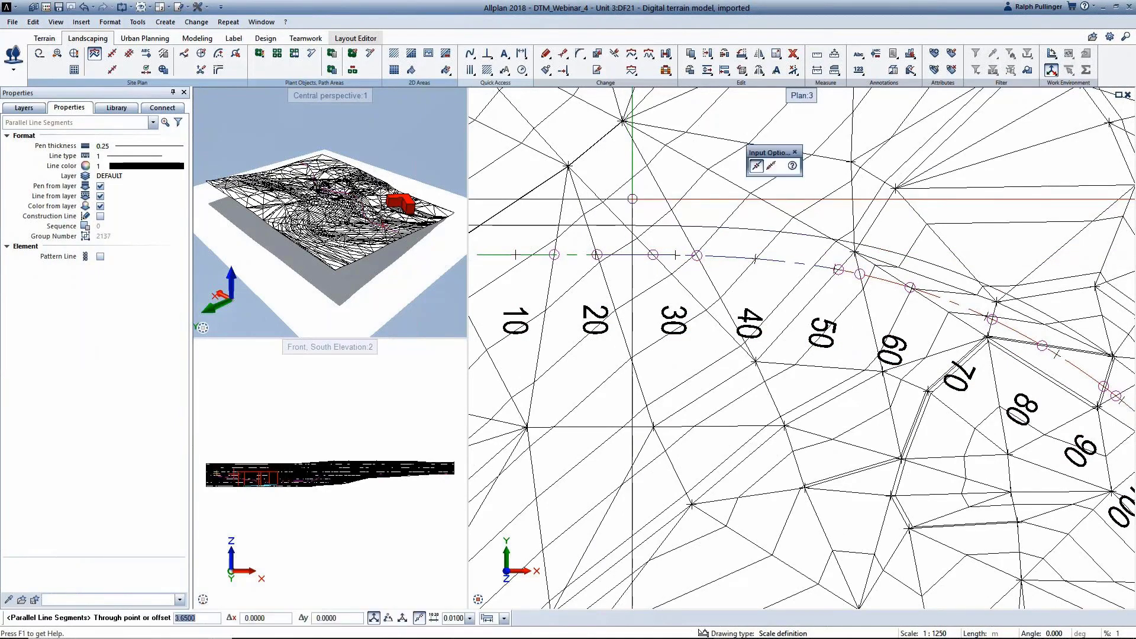
Step: Create one more parallel road edge at an offset of -7.3, on the alignment's other side
{"action": "key", "text": "Return"}
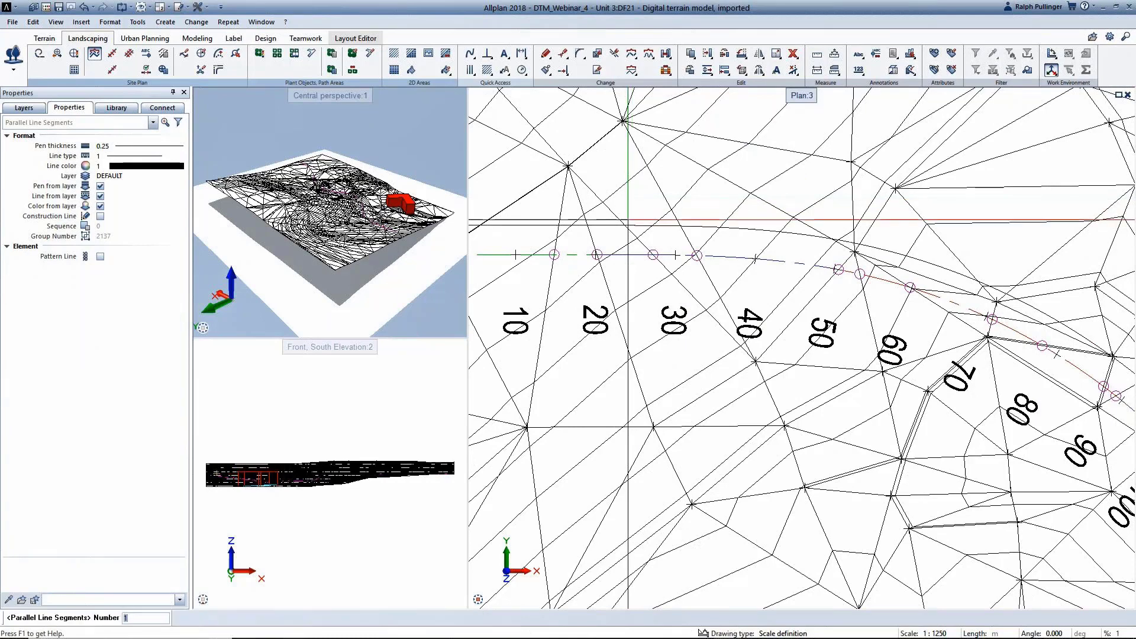
{"action": "key", "text": "Return"}
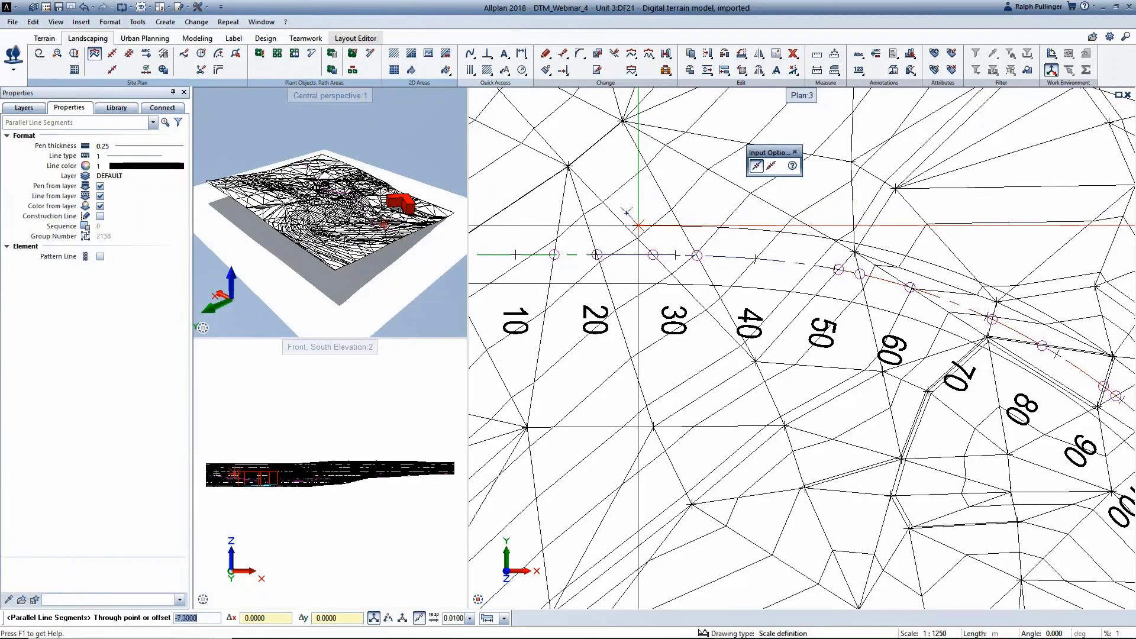
{"action": "key", "text": "Escape"}
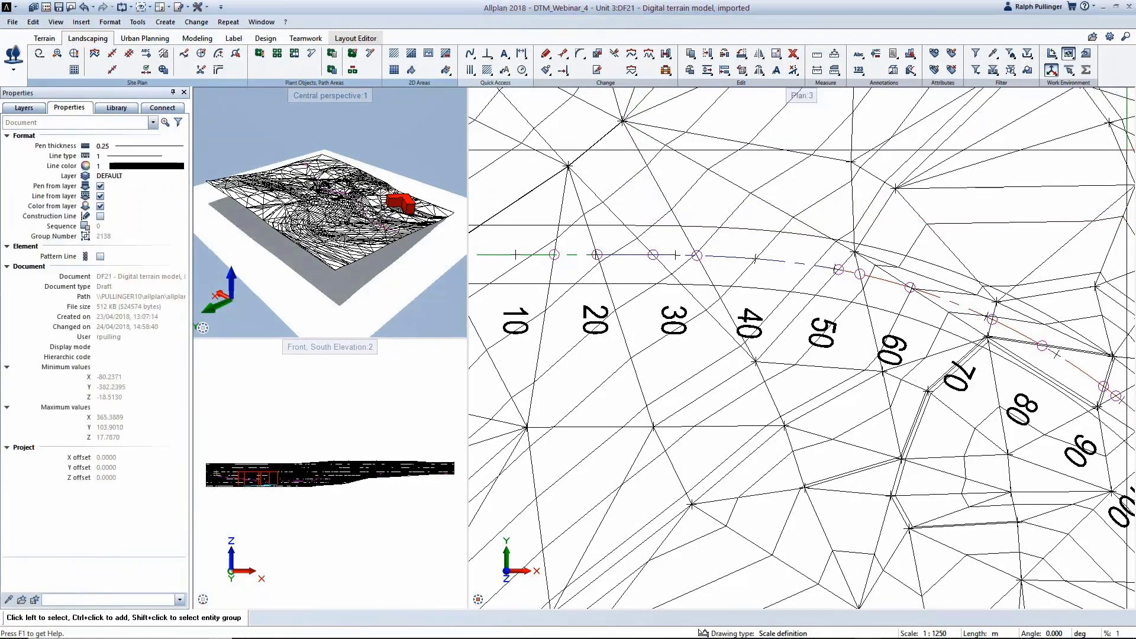
Step: Use Perpendicular through Station to apply the torsion band's upper edge, referenced to its centre line, to the upper parallel road edge
{"action": "left_click", "coordinate": [129, 55]}
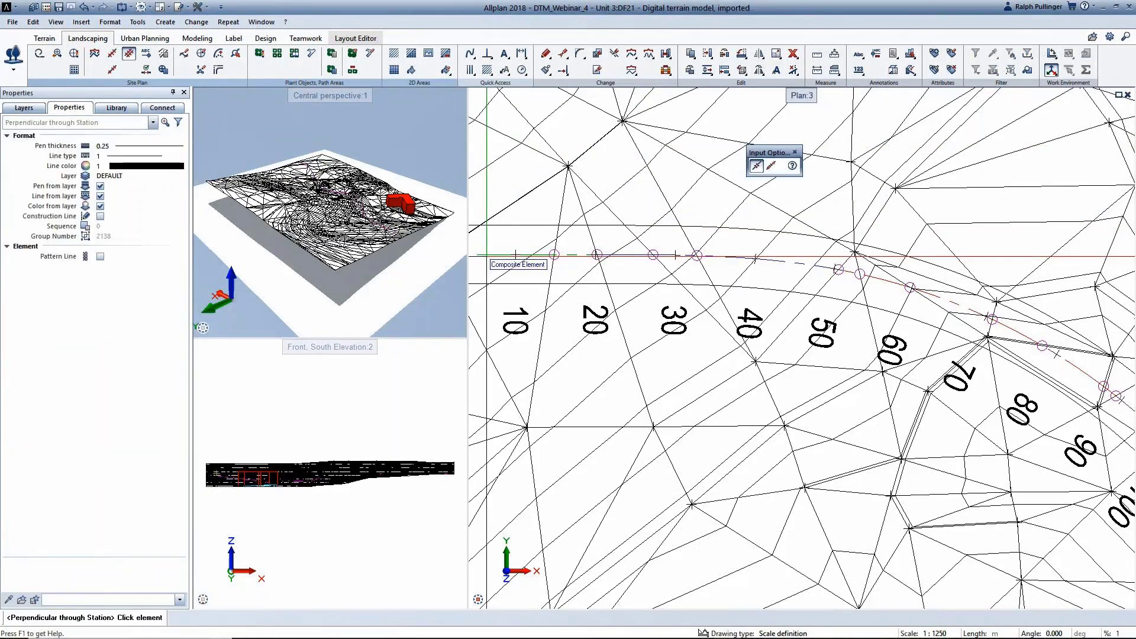
{"action": "left_click", "coordinate": [516, 256]}
{"action": "scroll", "coordinate": [518, 254], "scroll_direction": "down", "scroll_amount": 8}
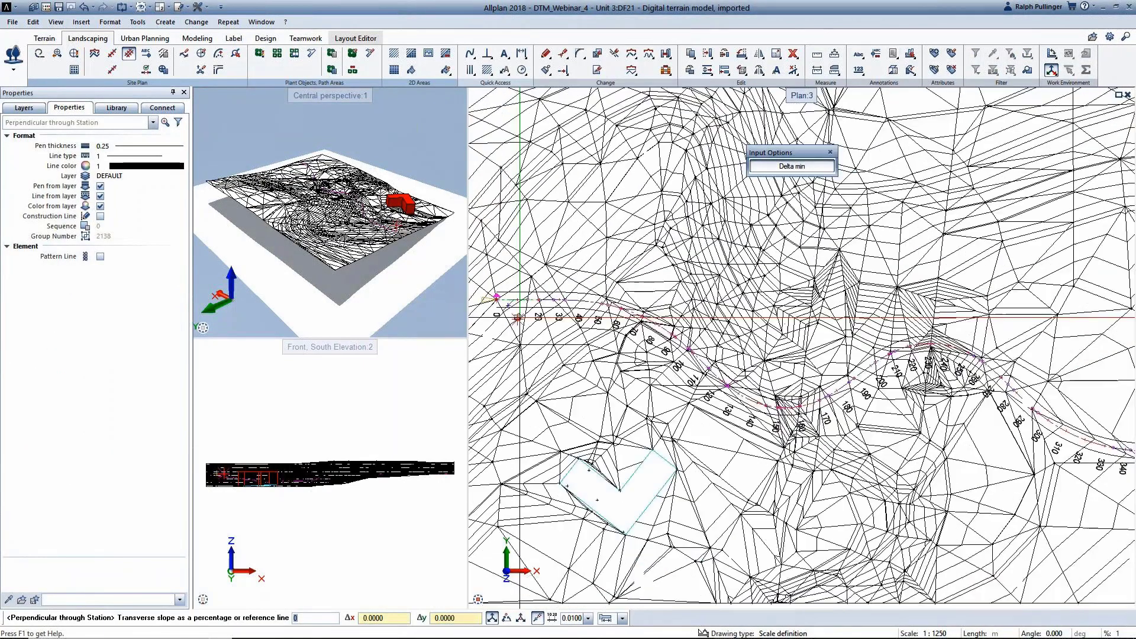
{"action": "scroll", "coordinate": [602, 512], "scroll_direction": "up", "scroll_amount": 5}
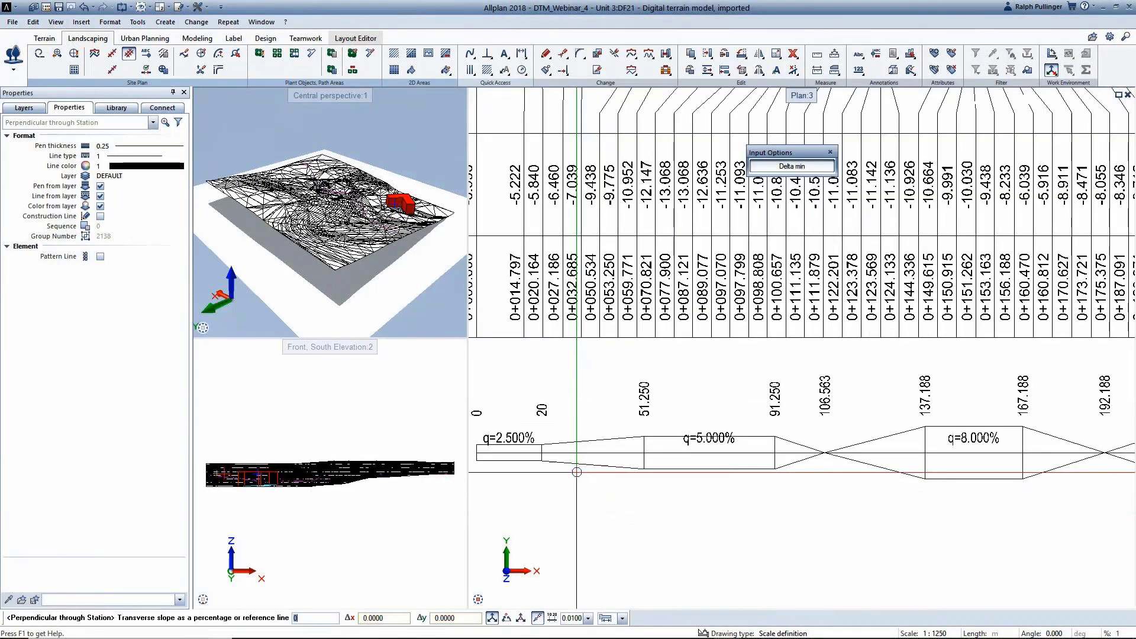
{"action": "left_click", "coordinate": [577, 453]}
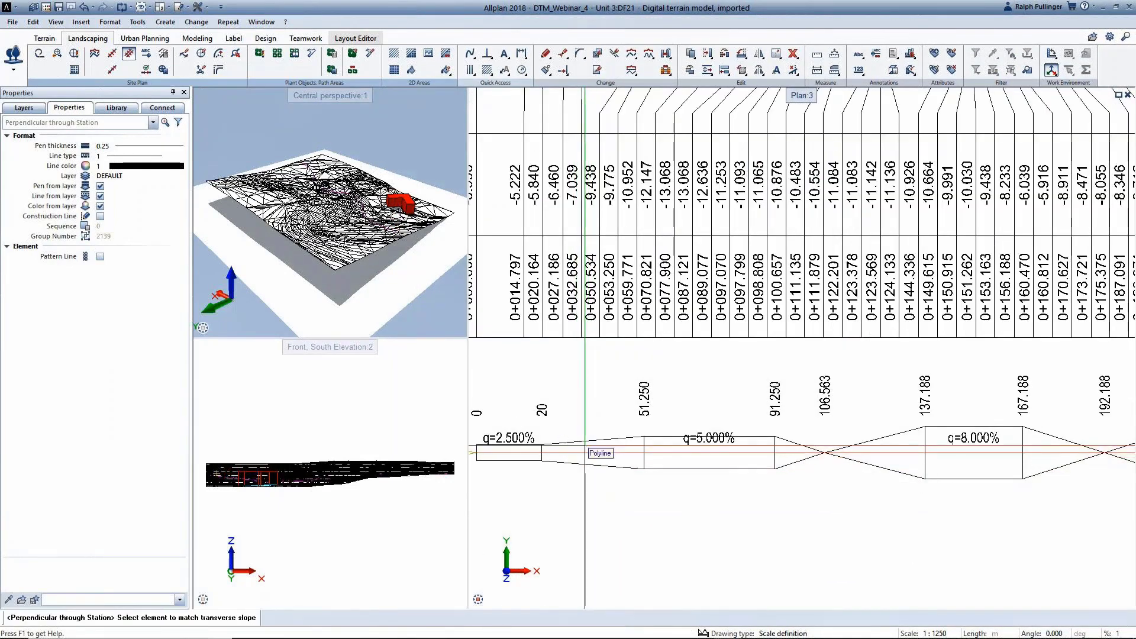
{"action": "left_click", "coordinate": [584, 444]}
{"action": "left_click", "coordinate": [584, 453]}
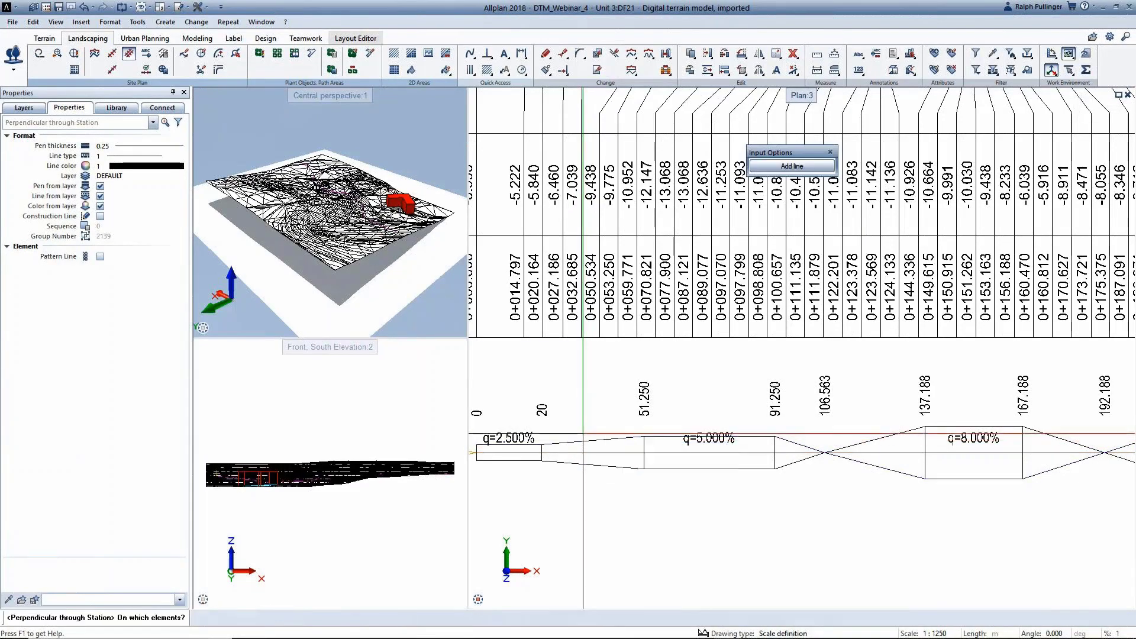
{"action": "scroll", "coordinate": [583, 432], "scroll_direction": "down", "scroll_amount": 3}
{"action": "middle_click_drag", "start_coordinate": [551, 230], "coordinate": [550, 504]}
{"action": "scroll", "coordinate": [556, 212], "scroll_direction": "up", "scroll_amount": 2}
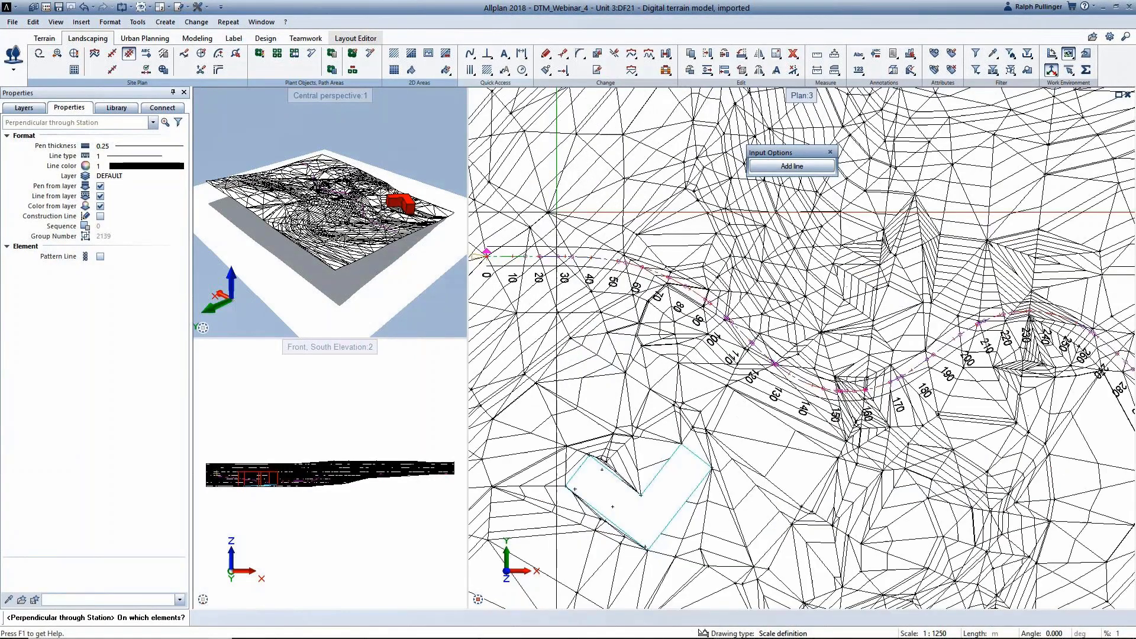
{"action": "scroll", "coordinate": [556, 212], "scroll_direction": "up", "scroll_amount": 2}
{"action": "left_click", "coordinate": [553, 251]}
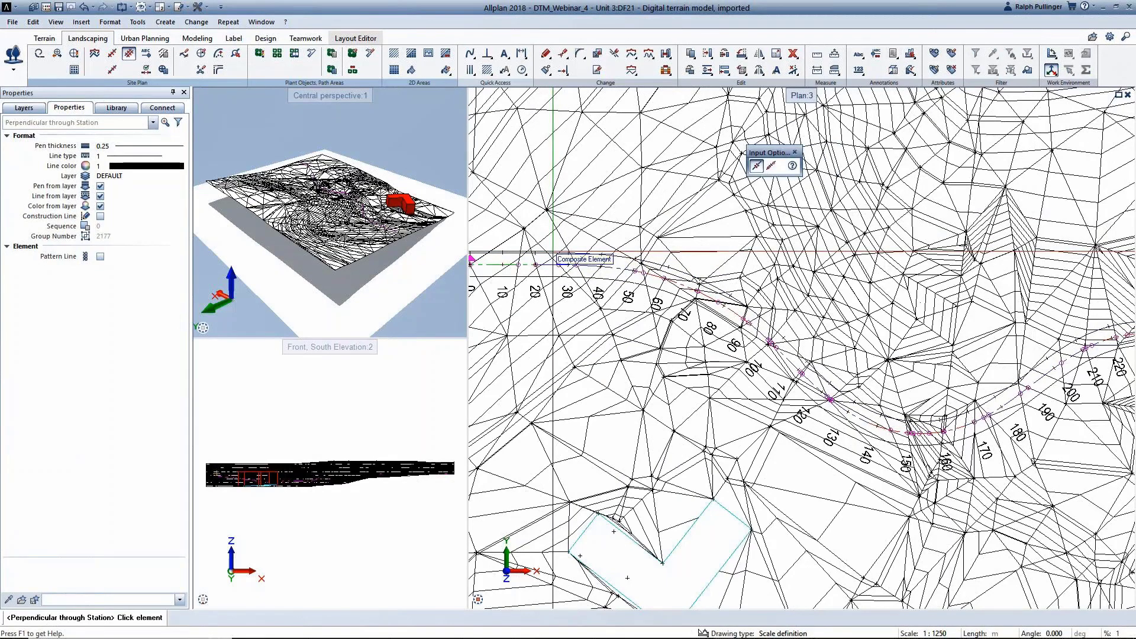
Step: Use Perpendicular through Station to match the lower parallel road edge to the torsion band's lower edge line
{"action": "left_click", "coordinate": [553, 251]}
{"action": "scroll", "coordinate": [566, 298], "scroll_direction": "down", "scroll_amount": 4}
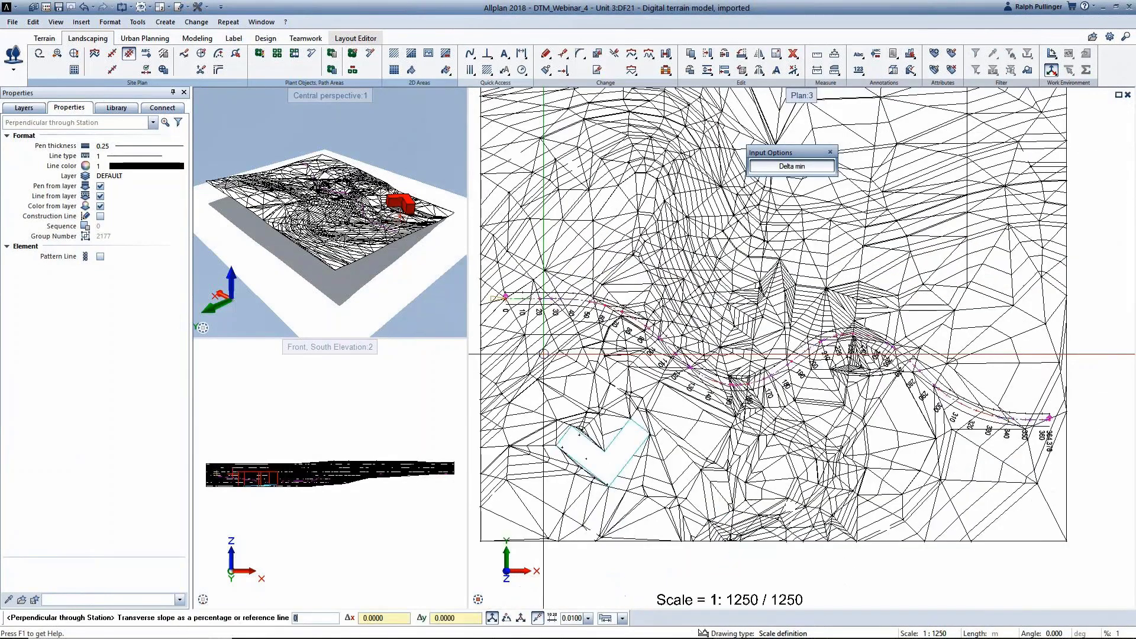
{"action": "middle_click_drag", "start_coordinate": [573, 526], "coordinate": [626, 239]}
{"action": "scroll", "coordinate": [591, 472], "scroll_direction": "up", "scroll_amount": 3}
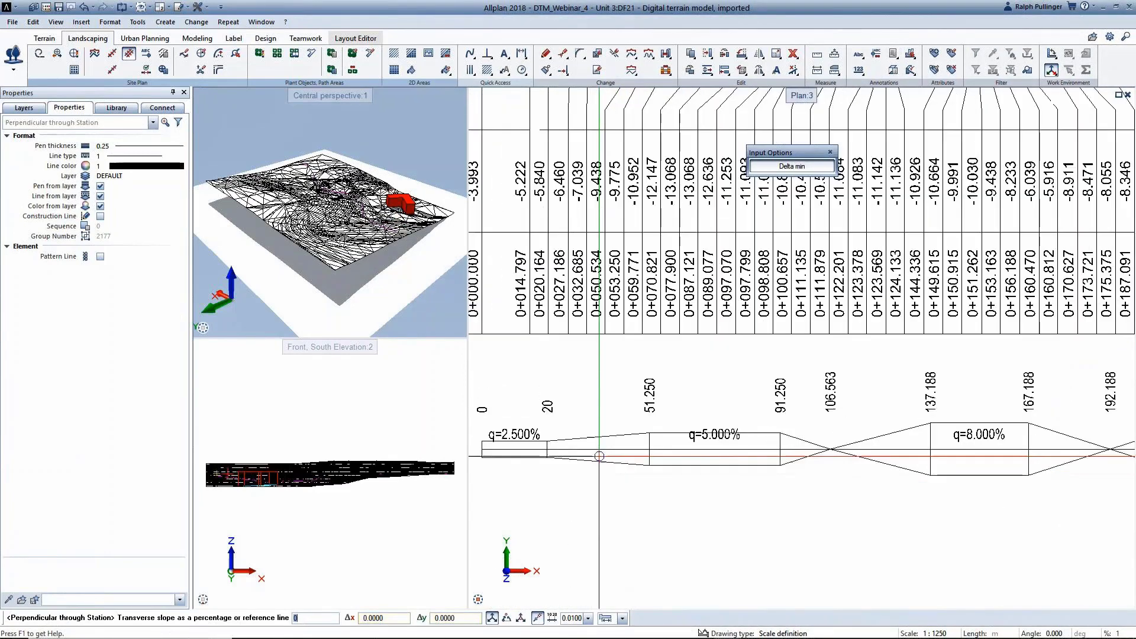
{"action": "left_click", "coordinate": [600, 463]}
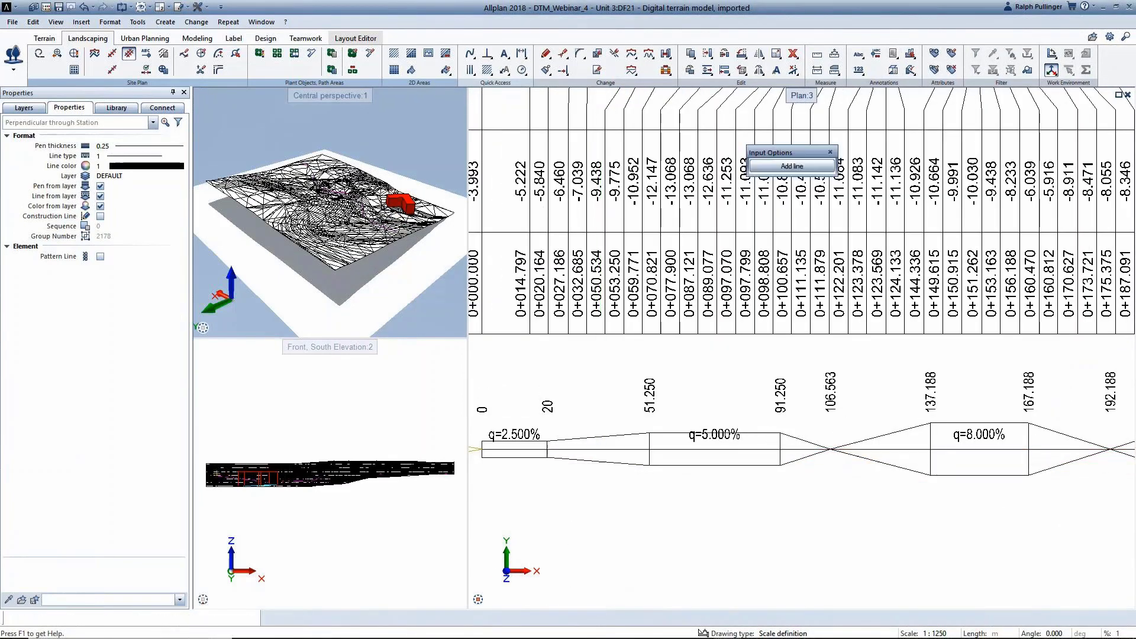
{"action": "scroll", "coordinate": [586, 395], "scroll_direction": "down", "scroll_amount": 3}
{"action": "scroll", "coordinate": [584, 116], "scroll_direction": "up", "scroll_amount": 2}
{"action": "scroll", "coordinate": [578, 123], "scroll_direction": "up", "scroll_amount": 2}
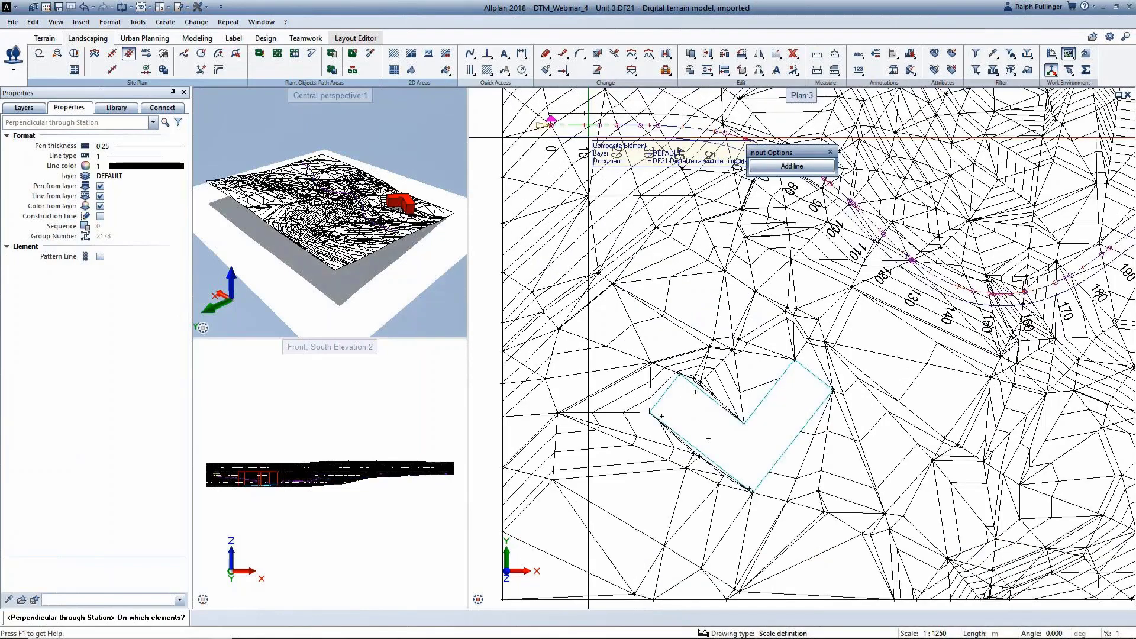
{"action": "left_click", "coordinate": [792, 166]}
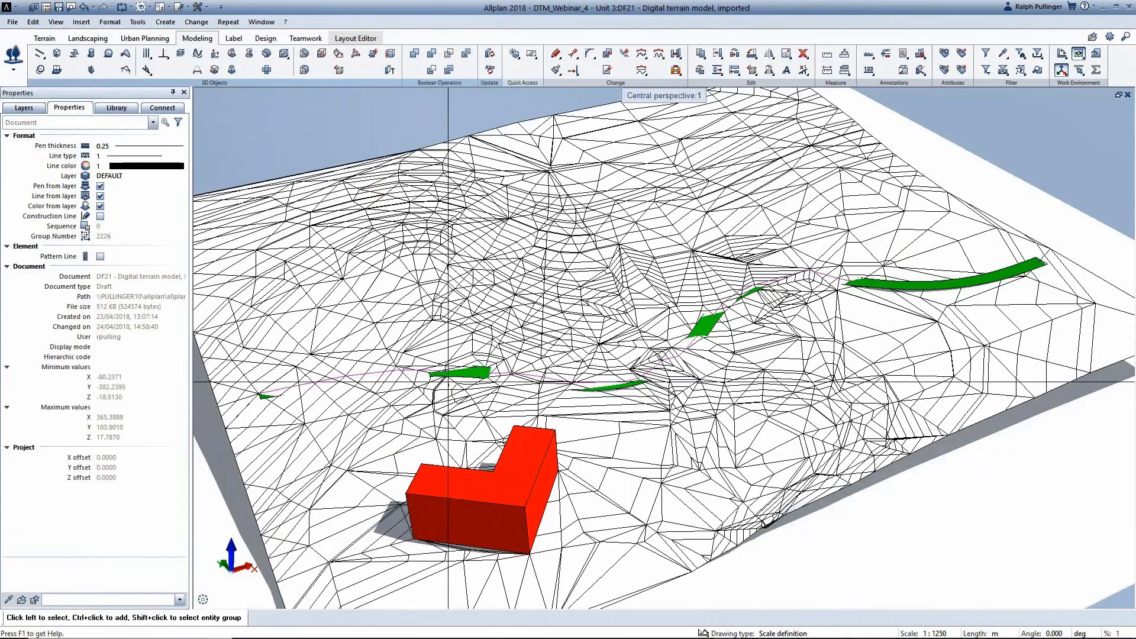
Step: Examine the green road surface along its full length against the terrain mesh in the perspective view
{"action": "middle_click_drag", "start_coordinate": [446, 402], "coordinate": [646, 368]}
{"action": "scroll", "coordinate": [532, 355], "scroll_direction": "up", "scroll_amount": 5}
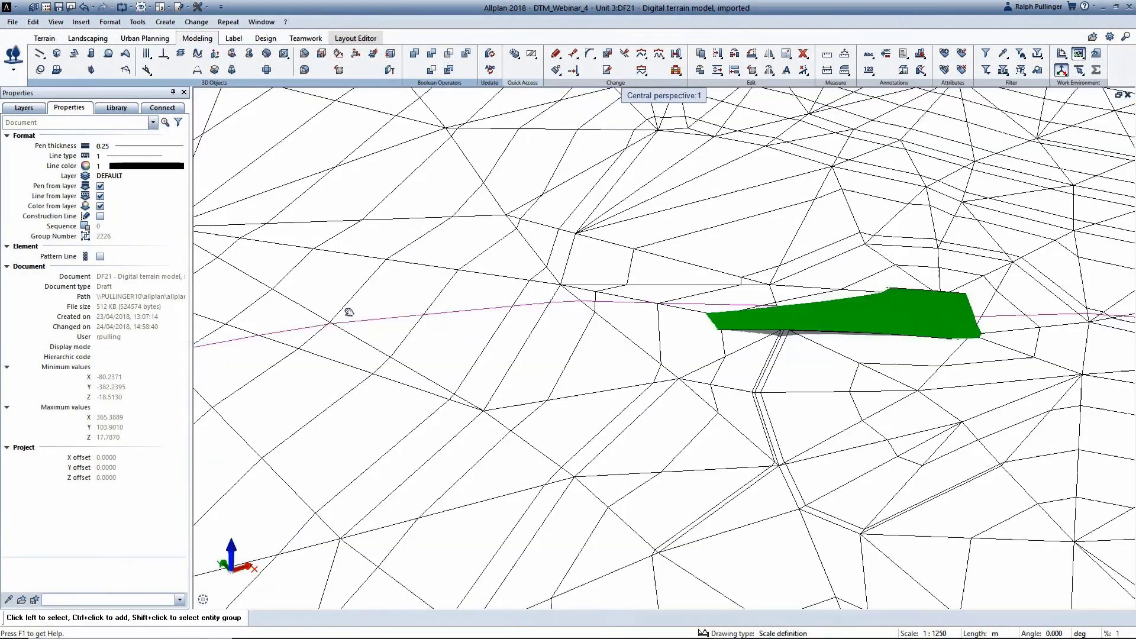
{"action": "scroll", "coordinate": [632, 299], "scroll_direction": "down", "scroll_amount": 2}
{"action": "middle_click_drag", "start_coordinate": [631, 300], "coordinate": [331, 277]}
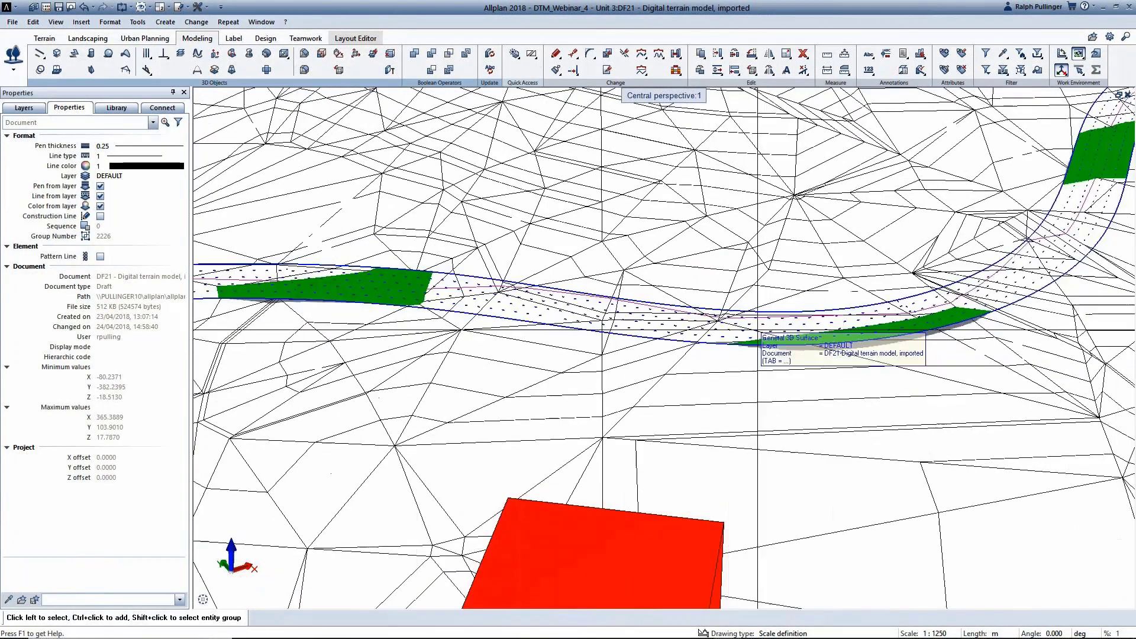
{"action": "middle_click_drag", "start_coordinate": [760, 342], "coordinate": [676, 338]}
{"action": "middle_click_drag", "start_coordinate": [864, 266], "coordinate": [568, 337]}
{"action": "middle_click_drag", "start_coordinate": [613, 276], "coordinate": [501, 354]}
{"action": "middle_click_drag", "start_coordinate": [639, 254], "coordinate": [550, 286]}
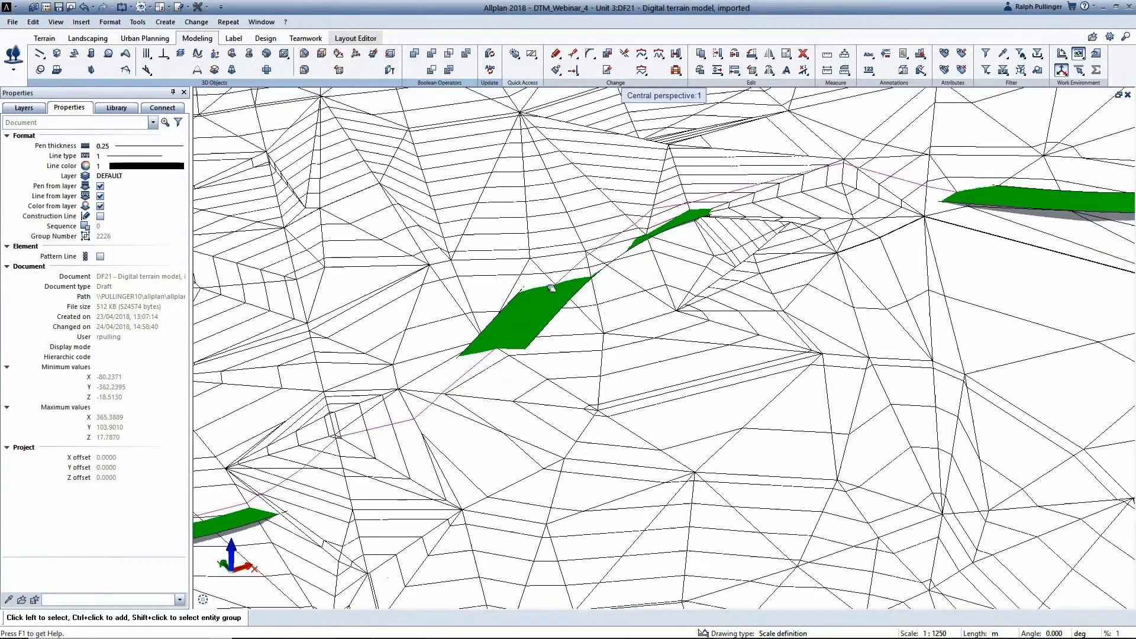
{"action": "middle_click_drag", "start_coordinate": [775, 194], "coordinate": [538, 268]}
{"action": "middle_click_drag", "start_coordinate": [729, 280], "coordinate": [589, 291]}
{"action": "scroll", "coordinate": [588, 296], "scroll_direction": "down", "scroll_amount": 6}
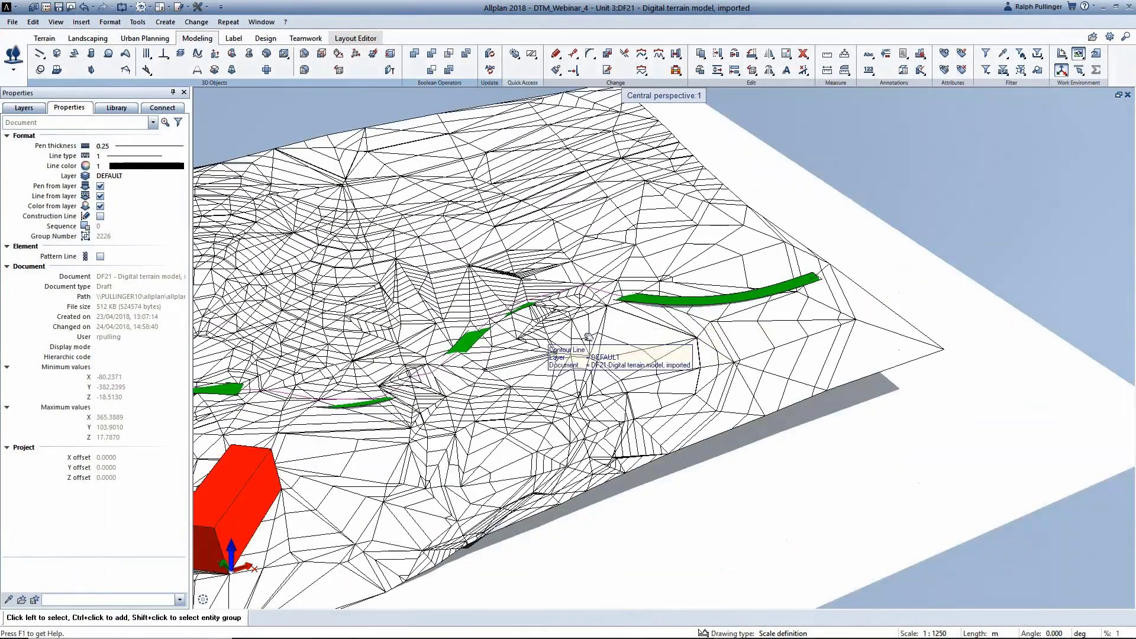
{"action": "middle_click_drag", "start_coordinate": [588, 337], "coordinate": [839, 292]}
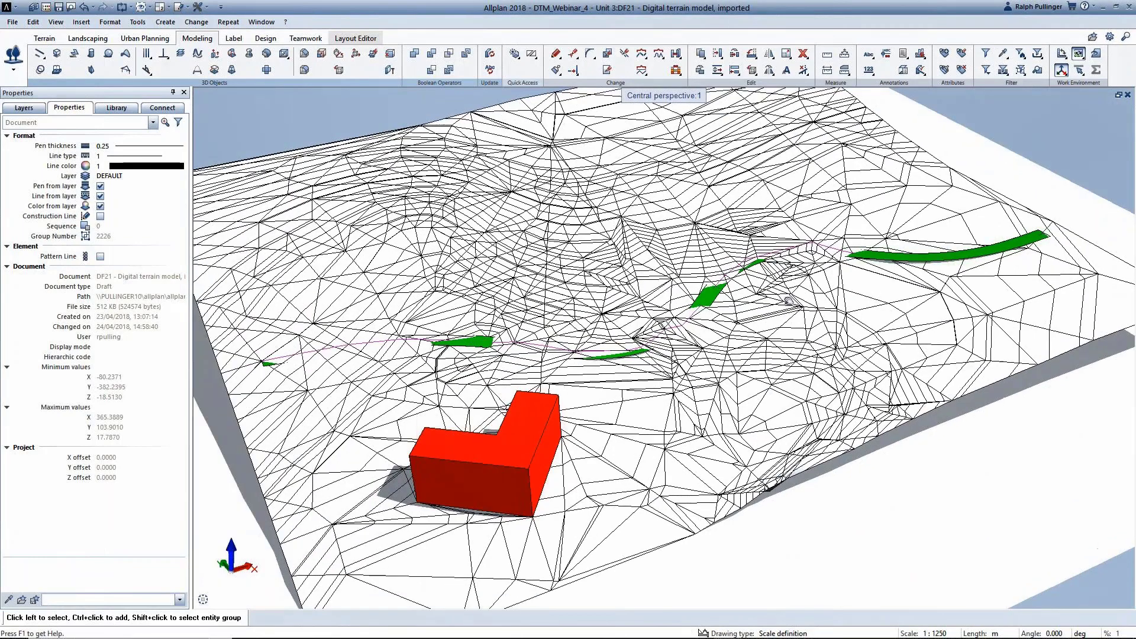
Step: Restore the three-viewport layout with the whole terrain in the isometric view and start the recorded slope demonstration
{"action": "double_click", "coordinate": [662, 97]}
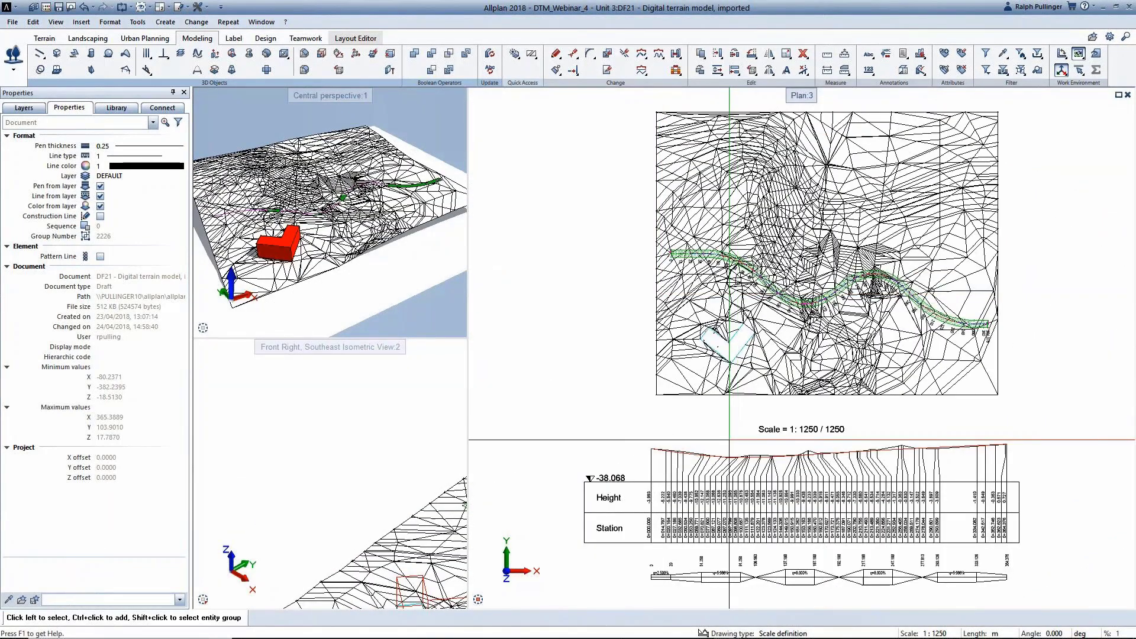
{"action": "scroll", "coordinate": [330, 437], "scroll_direction": "up", "scroll_amount": 3}
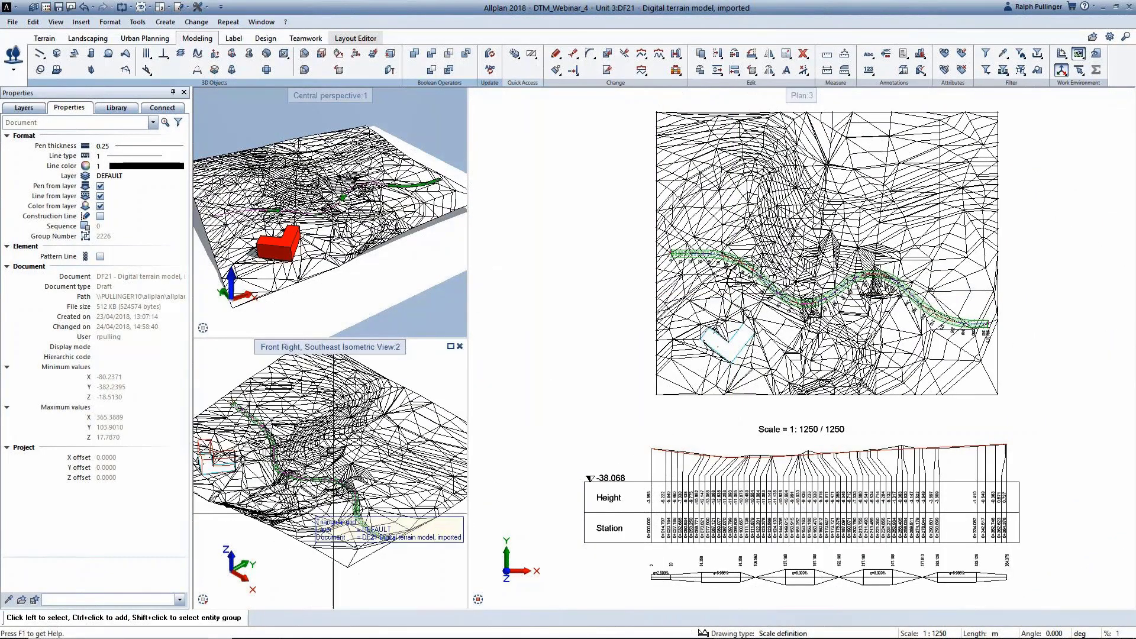
{"action": "key", "text": "alt+Tab"}
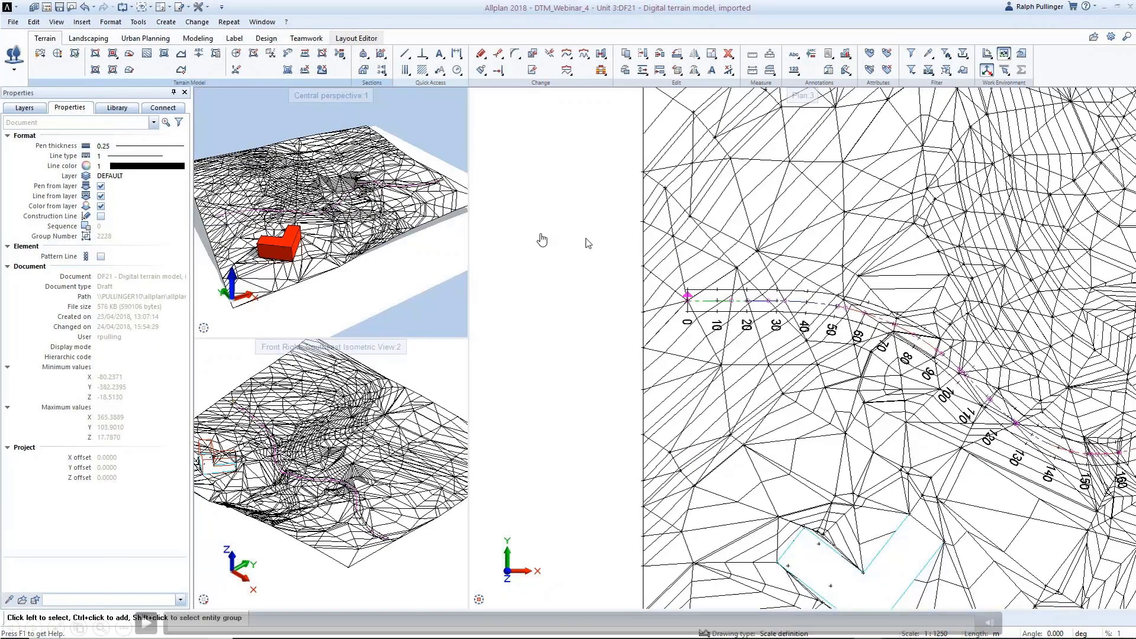
{"action": "left_click", "coordinate": [146, 622]}
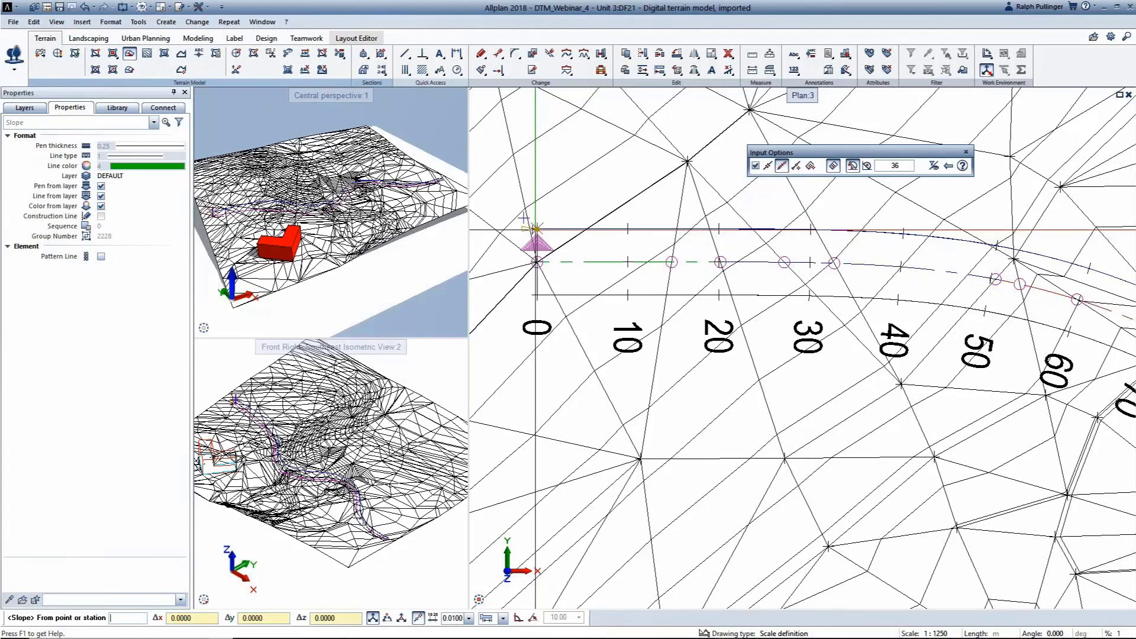
Step: Outline the road for the Slope command along both parallel road edges, from station 0 to station 364.376
{"action": "left_click", "coordinate": [769, 167]}
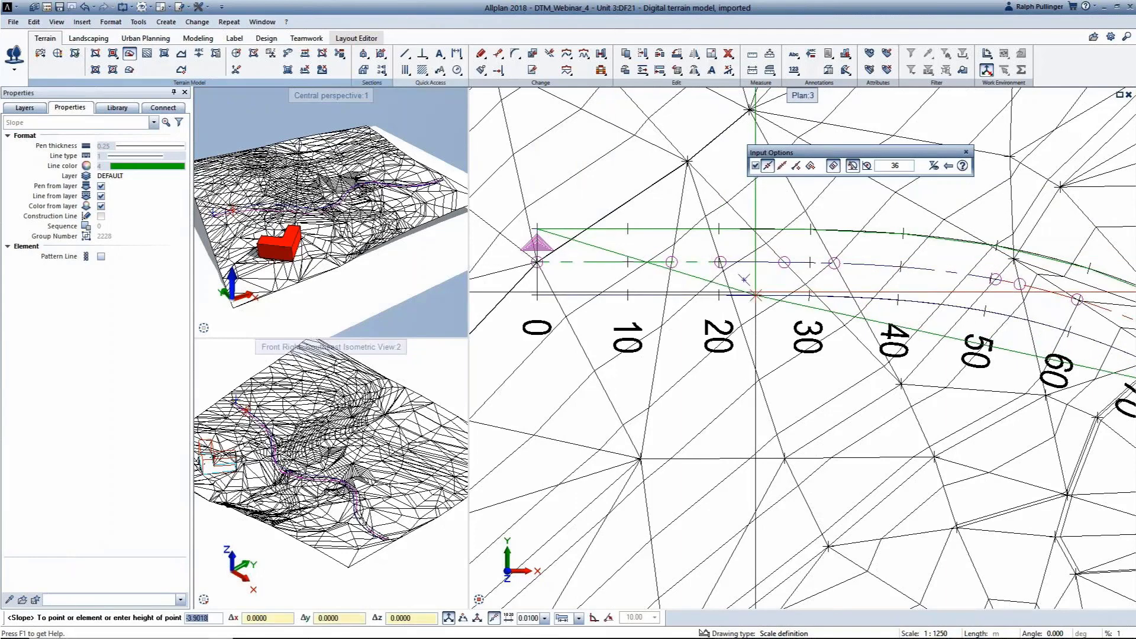
{"action": "left_click", "coordinate": [756, 295]}
{"action": "scroll", "coordinate": [808, 284], "scroll_direction": "down", "scroll_amount": 8}
{"action": "middle_click_drag", "start_coordinate": [1124, 361], "coordinate": [961, 378]}
{"action": "scroll", "coordinate": [961, 378], "scroll_direction": "up", "scroll_amount": 9}
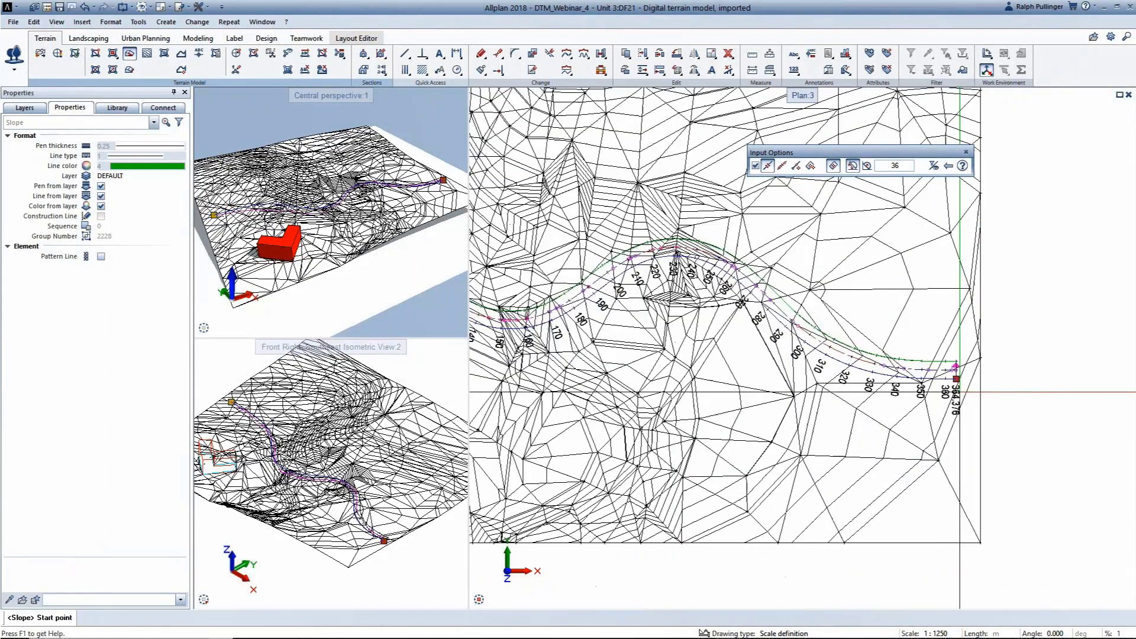
{"action": "left_click", "coordinate": [926, 355]}
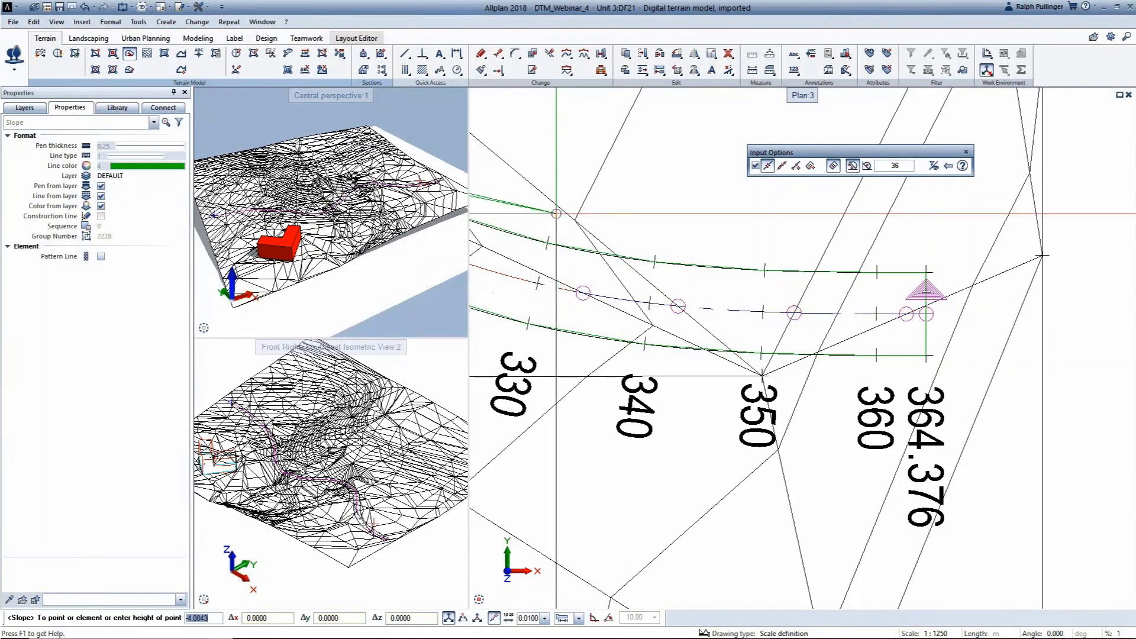
{"action": "key", "text": "Escape"}
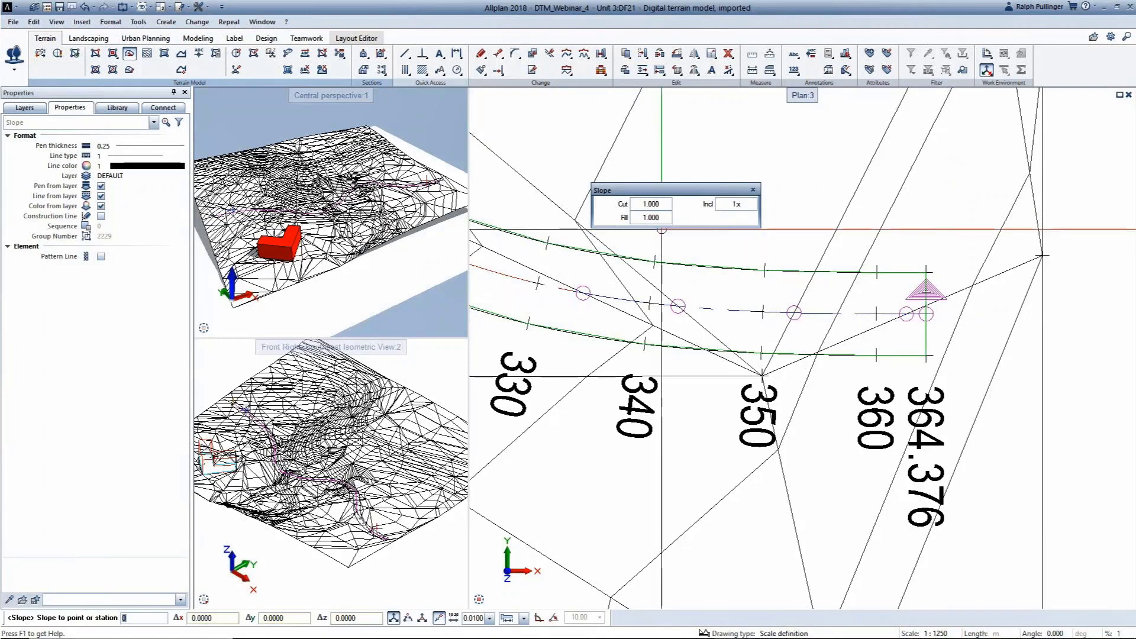
Step: Set the fill slope ratio to 1.5 and generate the slopes around the road outline
{"action": "left_click", "coordinate": [661, 219]}
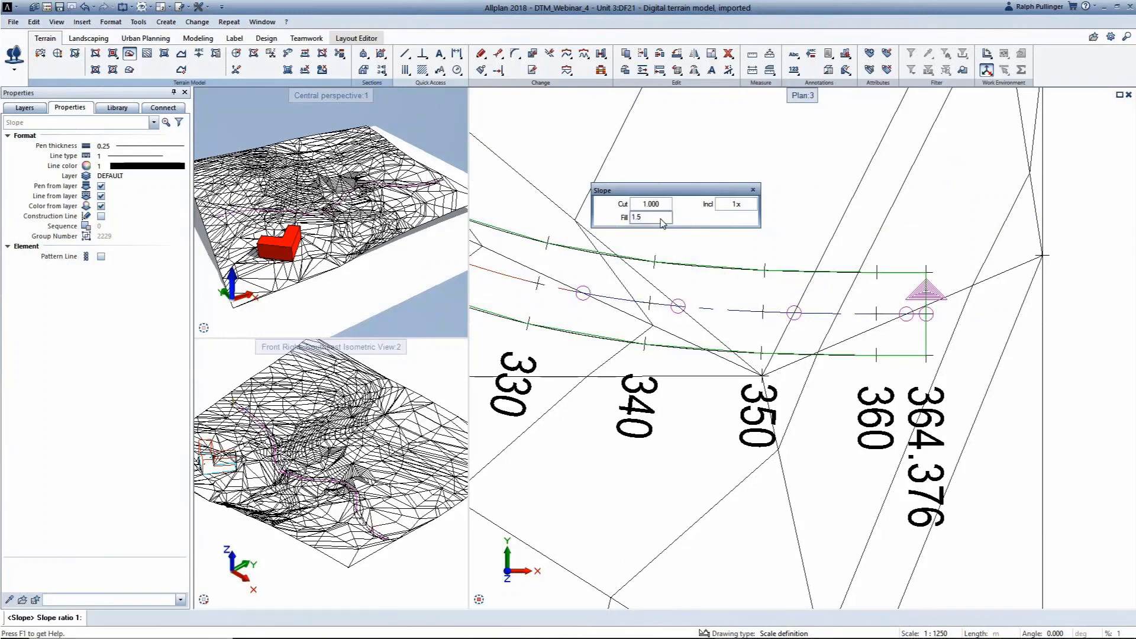
{"action": "key", "text": "Return"}
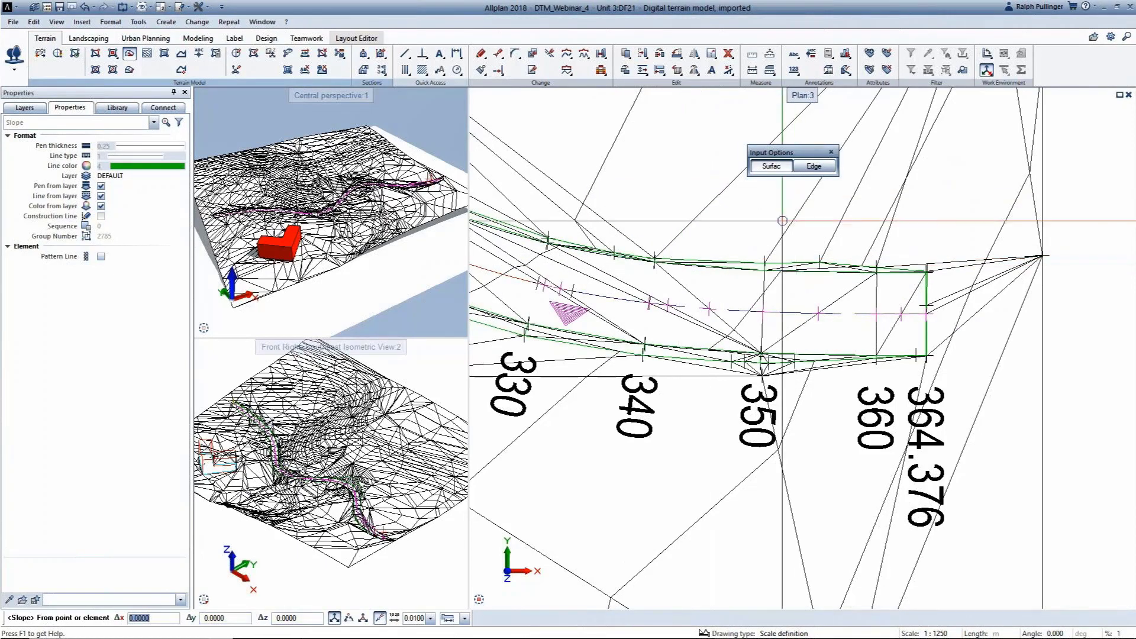
{"action": "left_click", "coordinate": [770, 221]}
{"action": "key", "text": "Escape"}
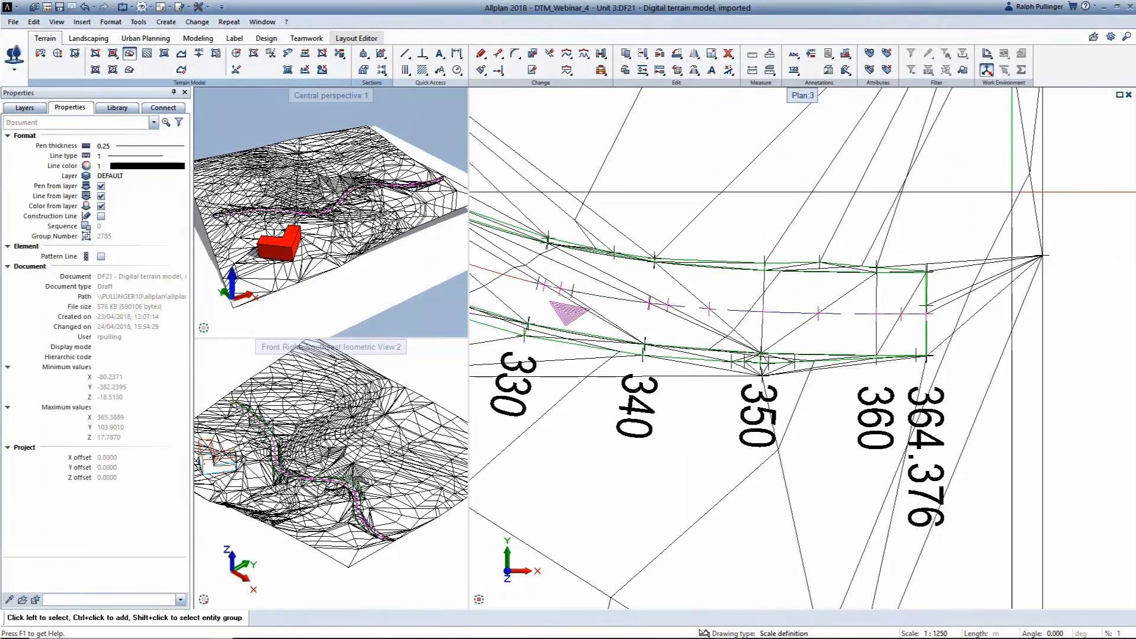
Step: Examine the generated slopes along the whole road in the plan view, including the bend around station 230
{"action": "scroll", "coordinate": [731, 190], "scroll_direction": "down", "scroll_amount": 2}
{"action": "scroll", "coordinate": [731, 190], "scroll_direction": "down", "scroll_amount": 3}
{"action": "middle_click_drag", "start_coordinate": [731, 190], "coordinate": [958, 343]}
{"action": "scroll", "coordinate": [720, 236], "scroll_direction": "up", "scroll_amount": 3}
{"action": "scroll", "coordinate": [720, 220], "scroll_direction": "down", "scroll_amount": 3}
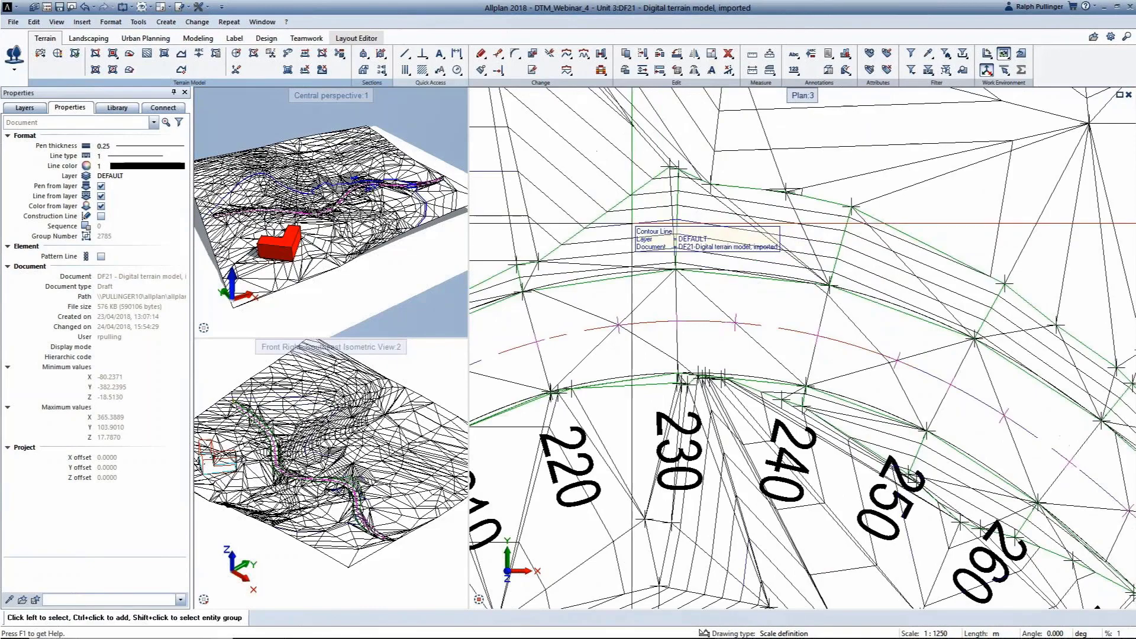
{"action": "scroll", "coordinate": [626, 229], "scroll_direction": "down", "scroll_amount": 3}
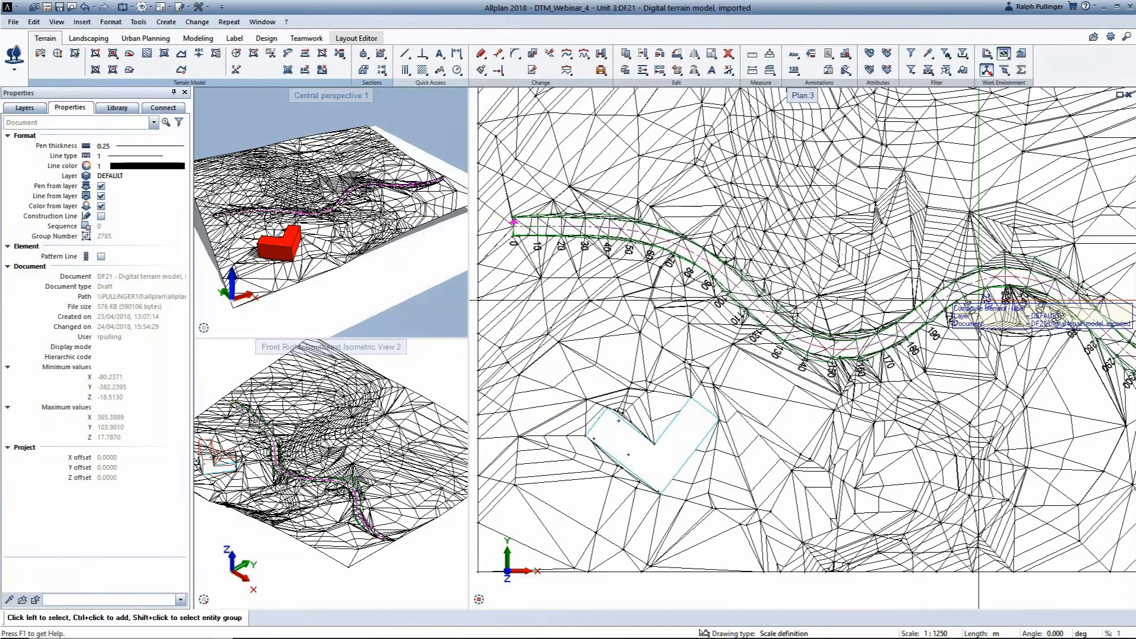
{"action": "scroll", "coordinate": [688, 275], "scroll_direction": "up", "scroll_amount": 2}
{"action": "middle_click_drag", "start_coordinate": [688, 275], "coordinate": [704, 274]}
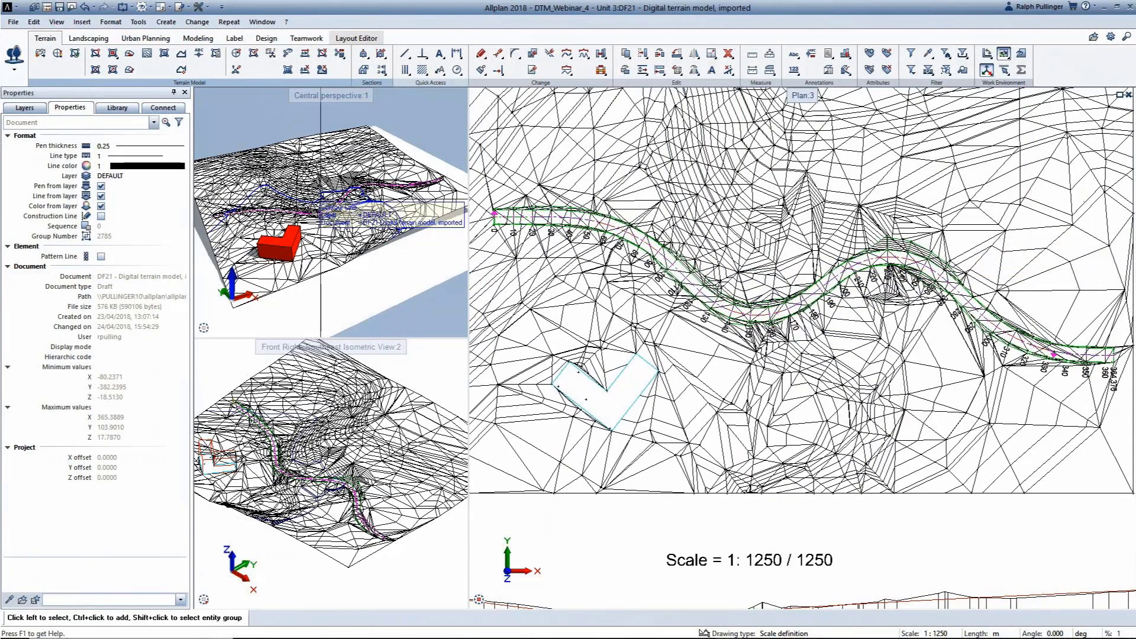
Step: Inspect the road slopes and their connection to the terrain mesh from several angles in the enlarged perspective view
{"action": "double_click", "coordinate": [327, 97]}
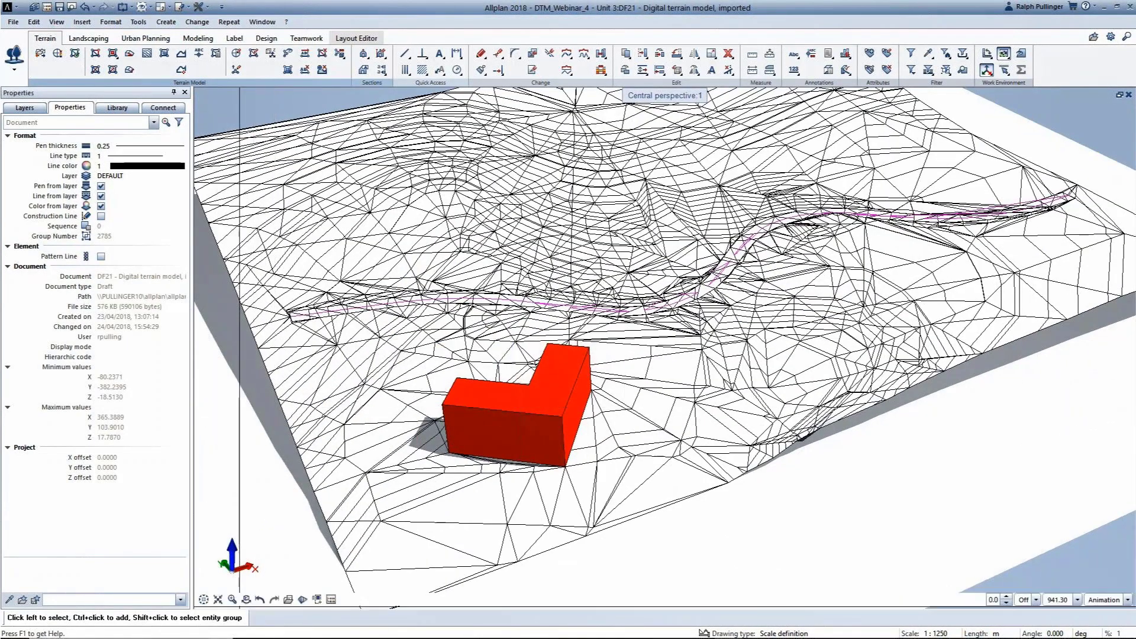
{"action": "left_click", "coordinate": [246, 599]}
{"action": "middle_click_drag", "start_coordinate": [501, 494], "coordinate": [778, 318]}
{"action": "middle_click_drag", "start_coordinate": [785, 264], "coordinate": [727, 305]}
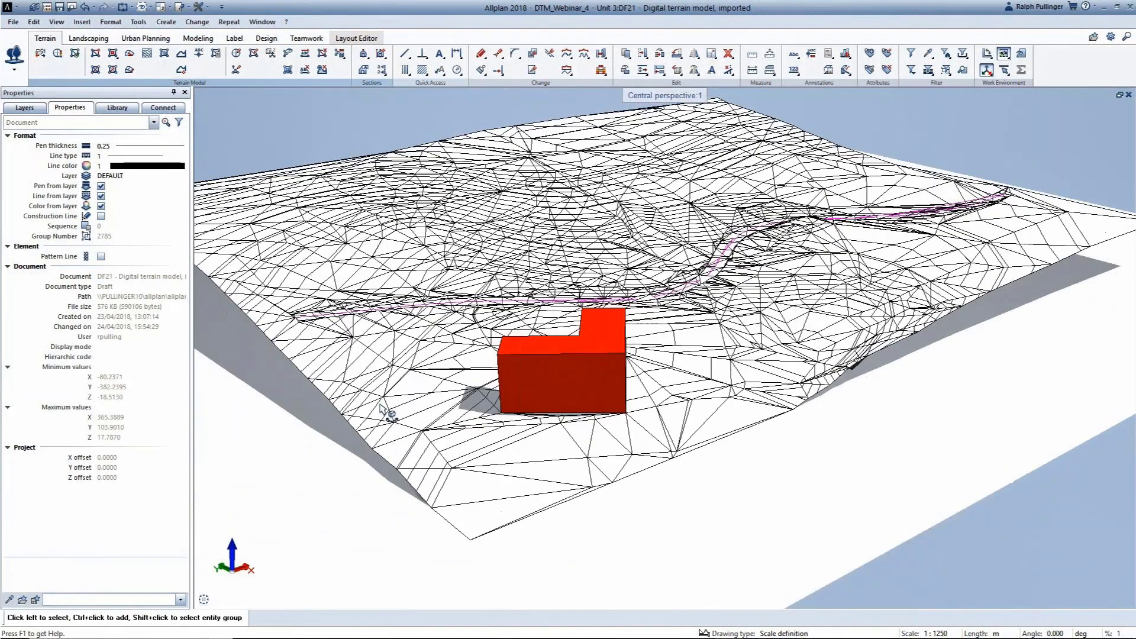
{"action": "left_click", "coordinate": [723, 307]}
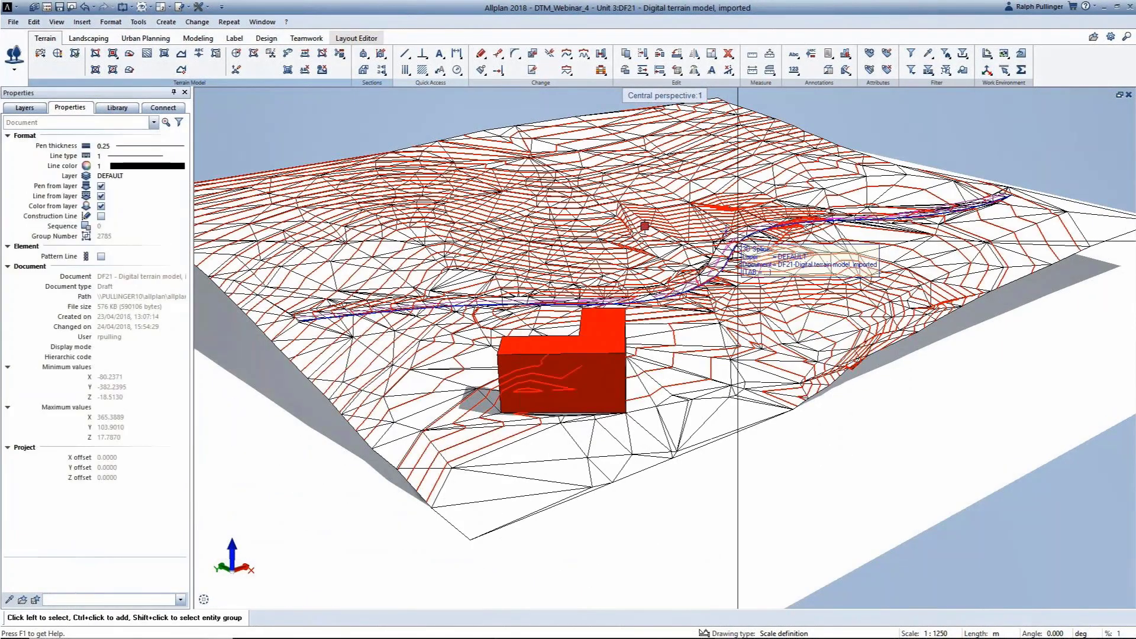
{"action": "key", "text": "Escape"}
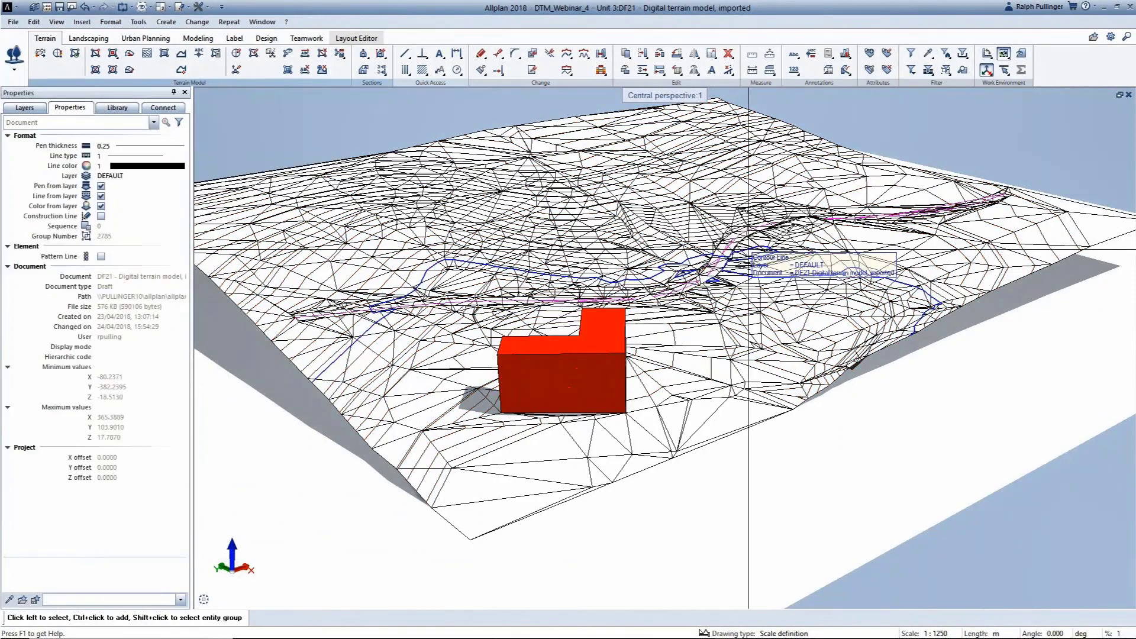
{"action": "middle_click_drag", "start_coordinate": [751, 252], "coordinate": [651, 376]}
{"action": "scroll", "coordinate": [651, 377], "scroll_direction": "up", "scroll_amount": 5}
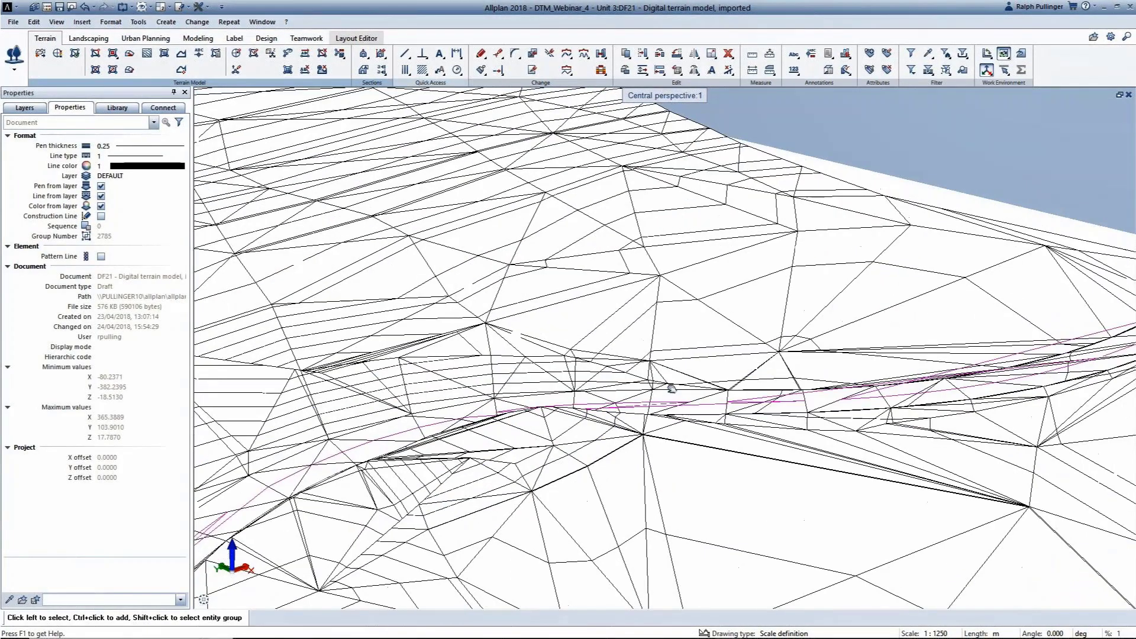
{"action": "middle_click_drag", "start_coordinate": [811, 411], "coordinate": [810, 207]}
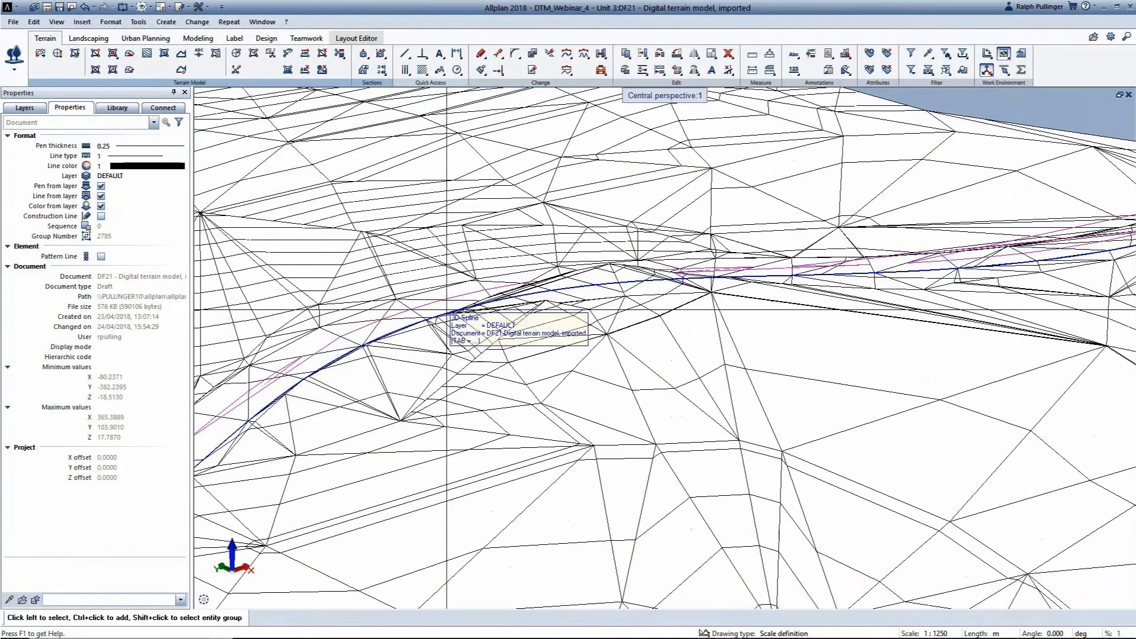
{"action": "scroll", "coordinate": [441, 293], "scroll_direction": "down", "scroll_amount": 3}
{"action": "middle_click_drag", "start_coordinate": [440, 293], "coordinate": [997, 251]}
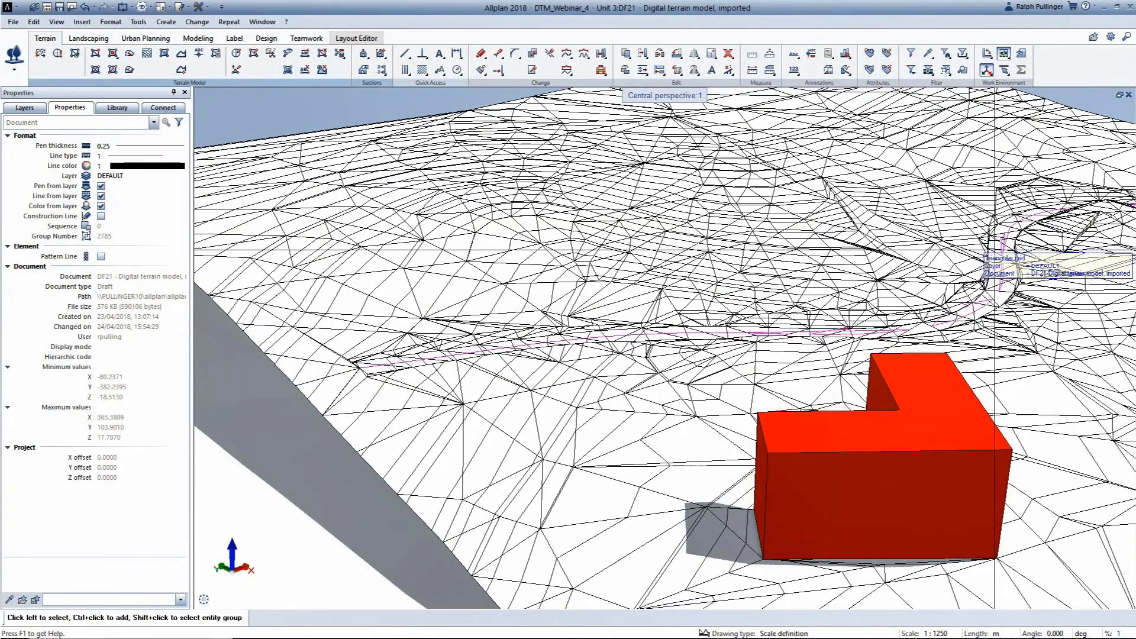
{"action": "mouse_move", "coordinate": [232, 566]}
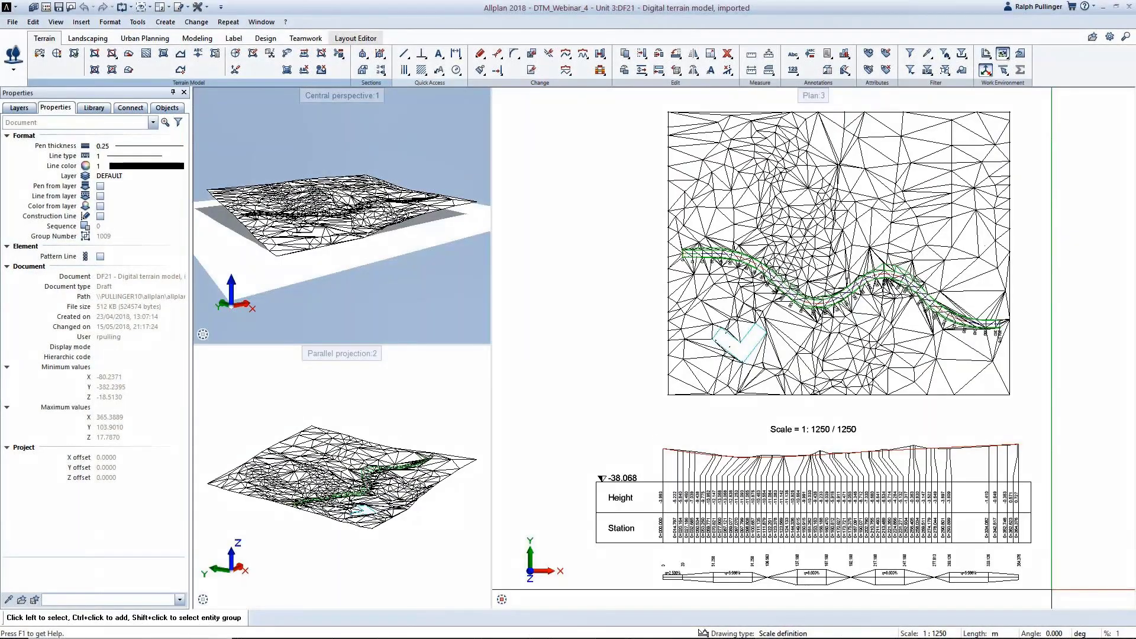
Step: Start a Profile Section of the terrain model with a station difference of 20 and the profile type T Stat
{"action": "left_click", "coordinate": [180, 54]}
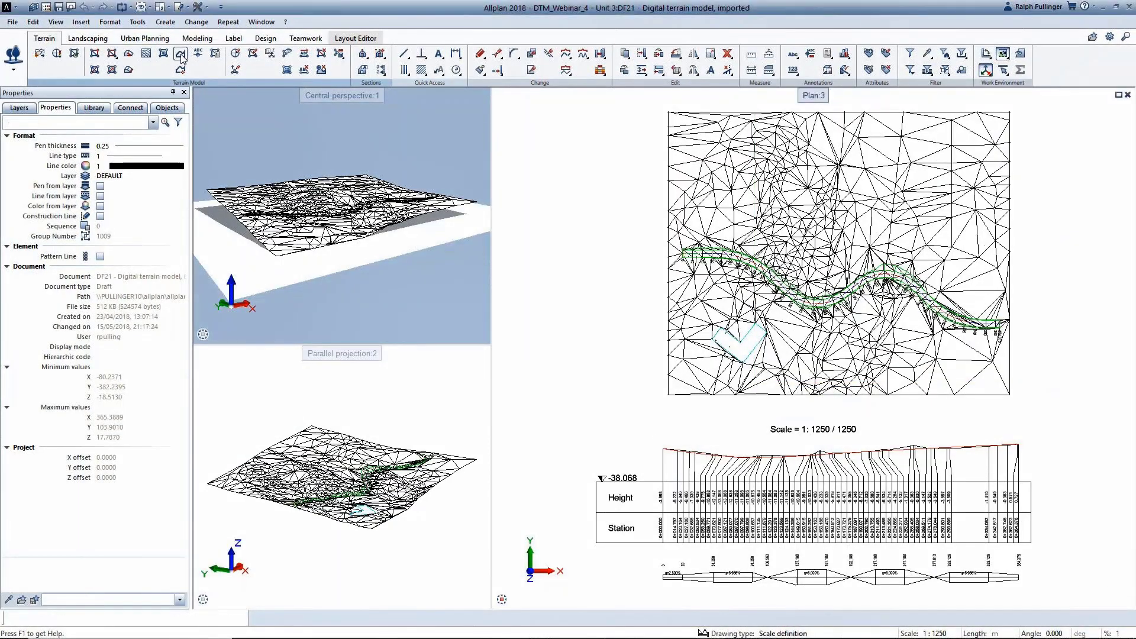
{"action": "left_click", "coordinate": [741, 306]}
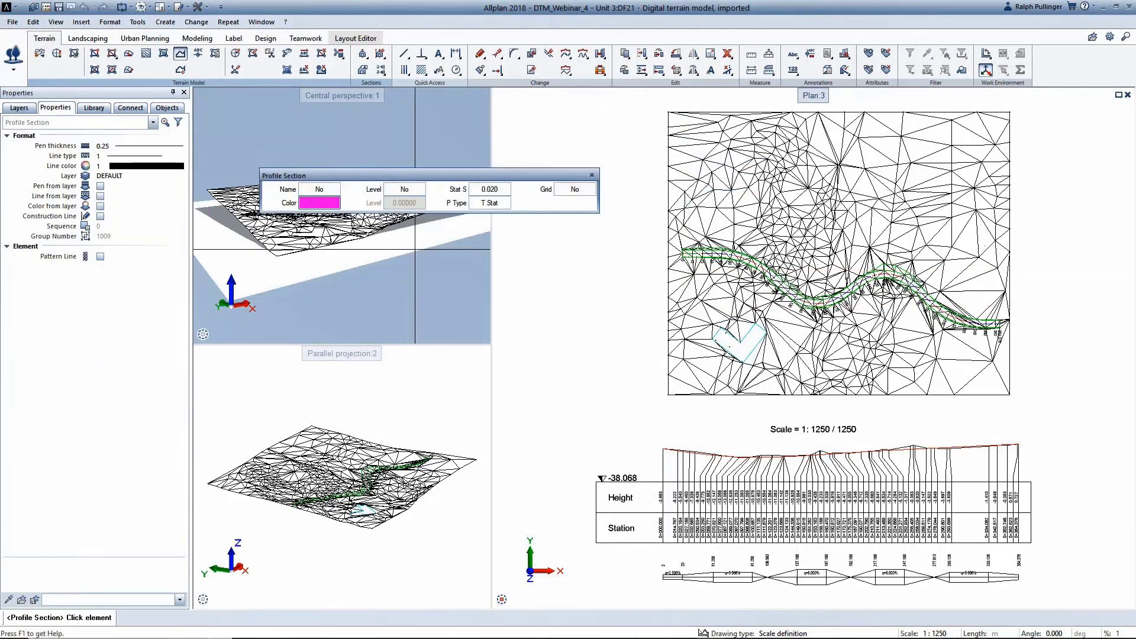
{"action": "left_click", "coordinate": [497, 190]}
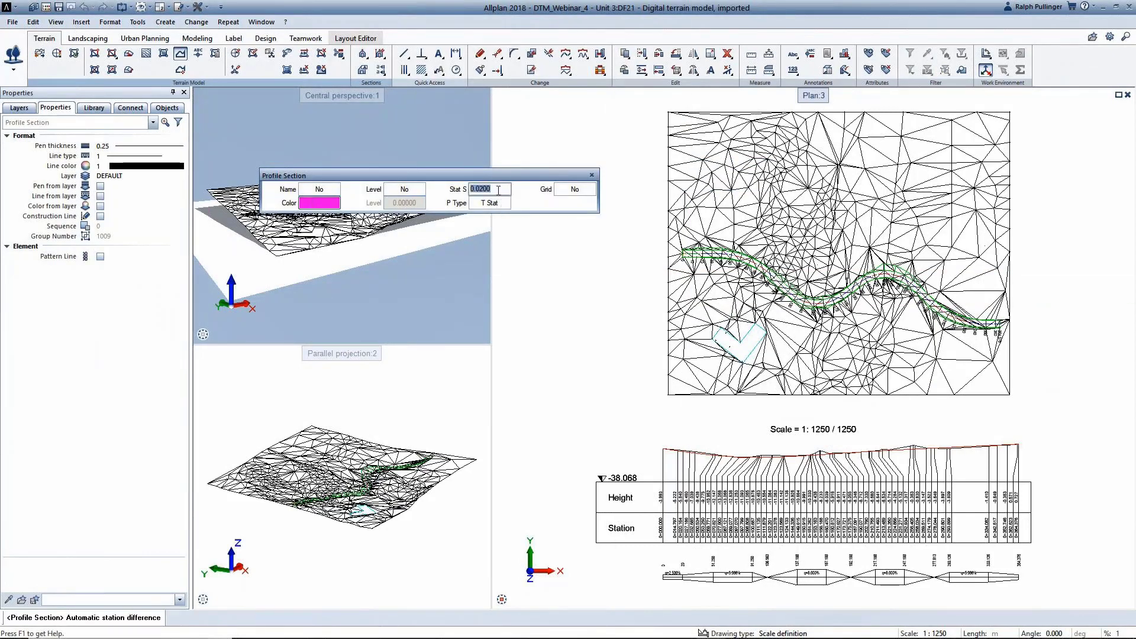
{"action": "type", "text": "20"}
{"action": "key", "text": "Return"}
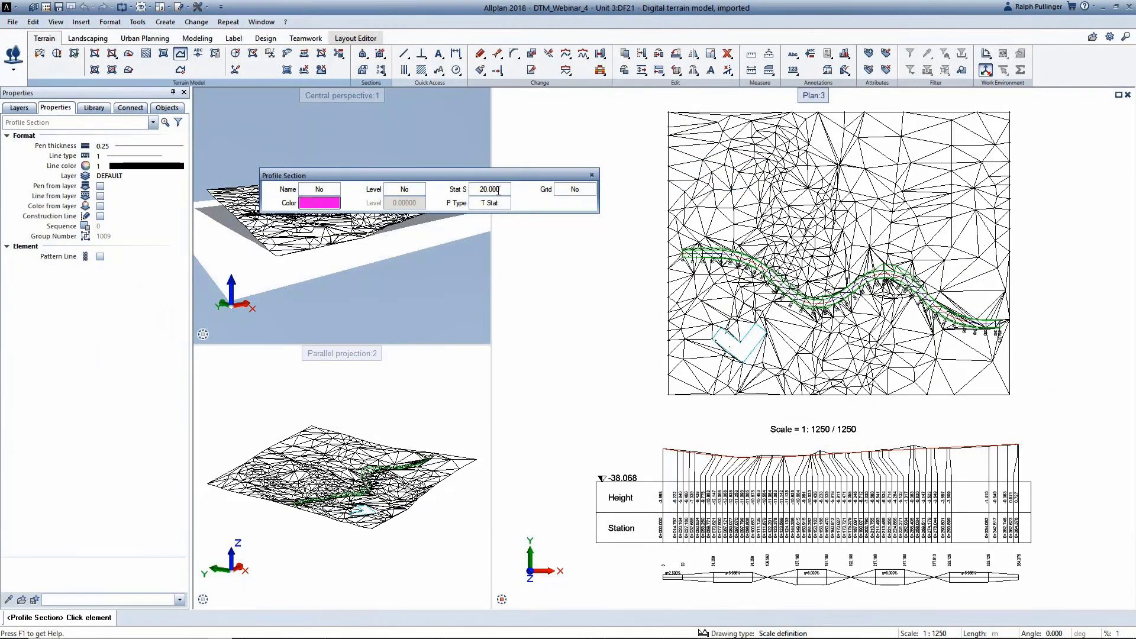
{"action": "left_click", "coordinate": [497, 202]}
{"action": "left_click", "coordinate": [521, 256]}
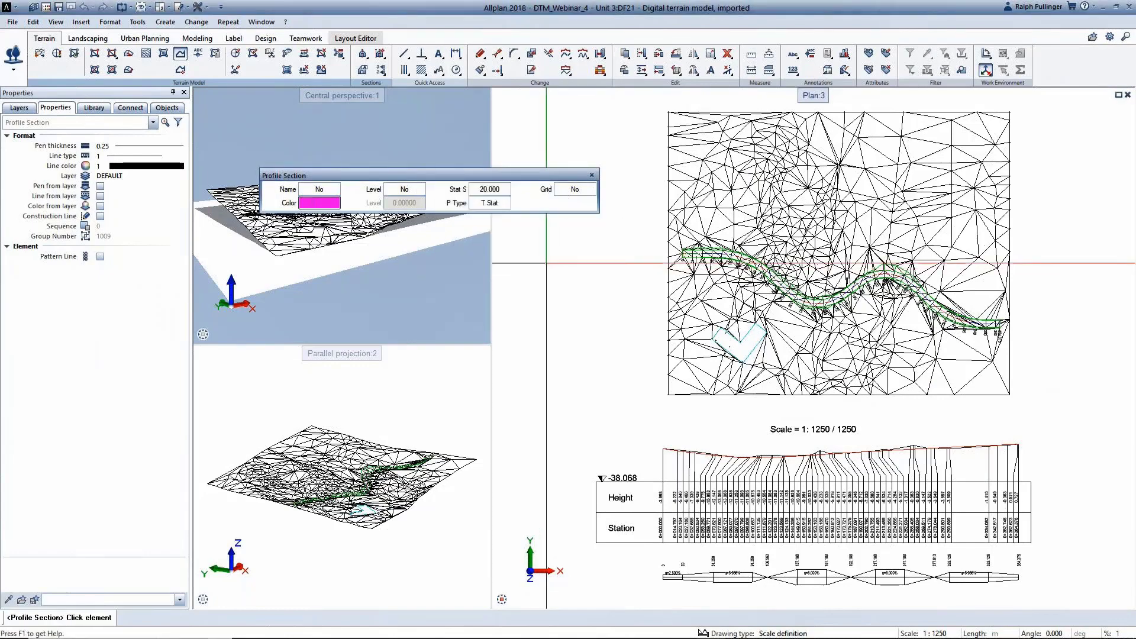
Step: Create profile sections along the road alignment from station 0 to 364.376, with an offset of 20 on both sides
{"action": "scroll", "coordinate": [700, 241], "scroll_direction": "up", "scroll_amount": 5}
{"action": "left_click", "coordinate": [700, 240]}
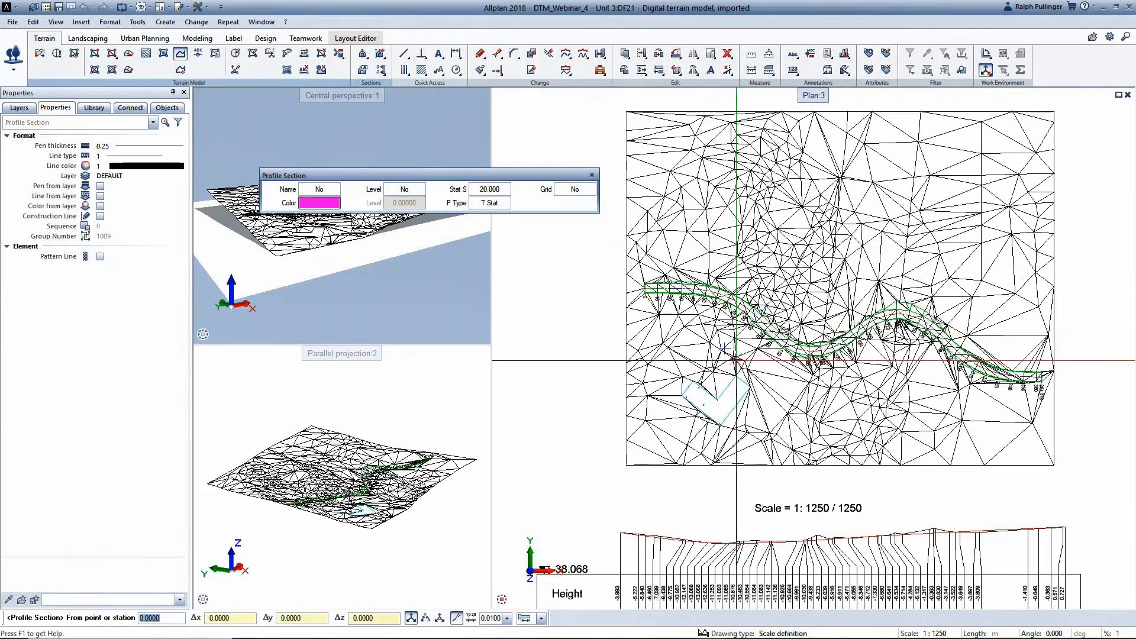
{"action": "key", "text": "Return"}
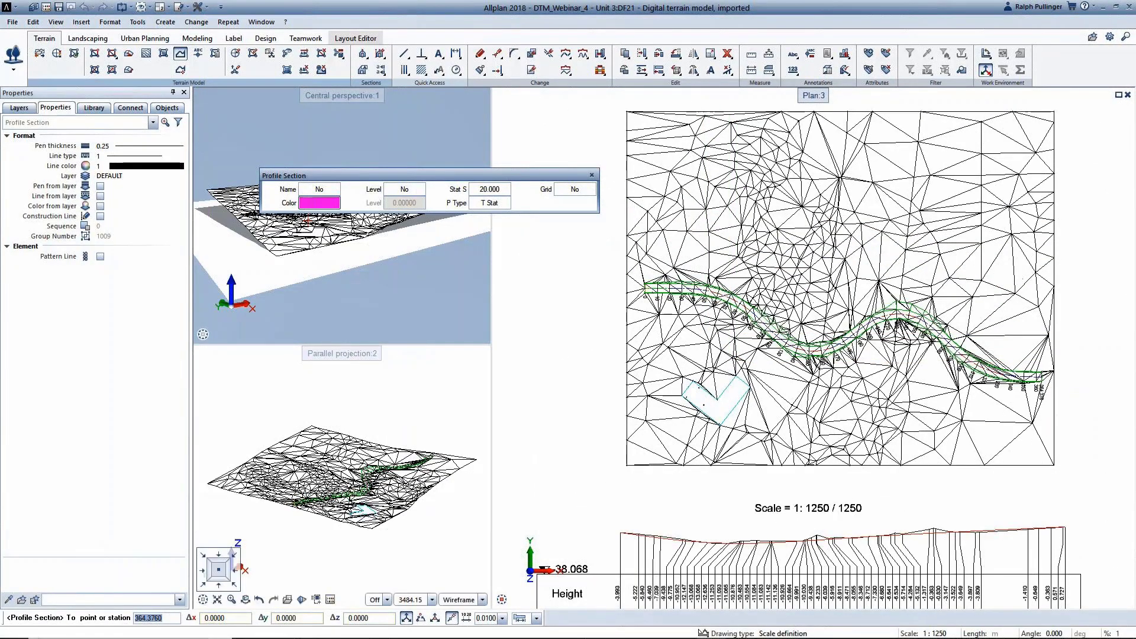
{"action": "scroll", "coordinate": [1017, 387], "scroll_direction": "up", "scroll_amount": 4}
{"action": "scroll", "coordinate": [1016, 388], "scroll_direction": "down", "scroll_amount": 4}
{"action": "key", "text": "Return"}
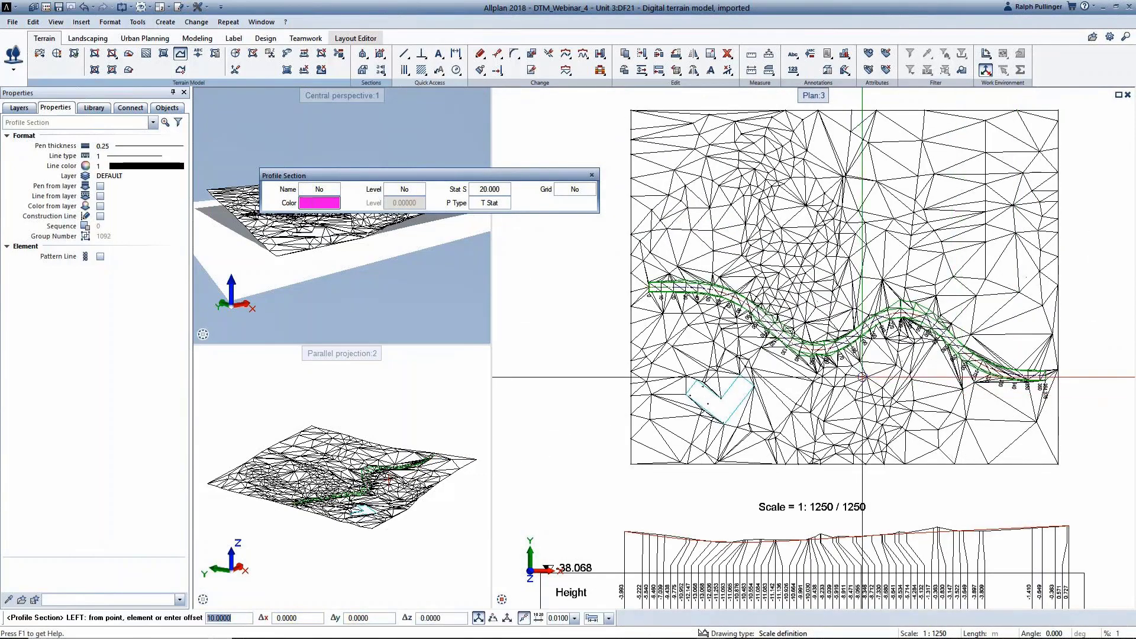
{"action": "type", "text": "20"}
{"action": "key", "text": "Return"}
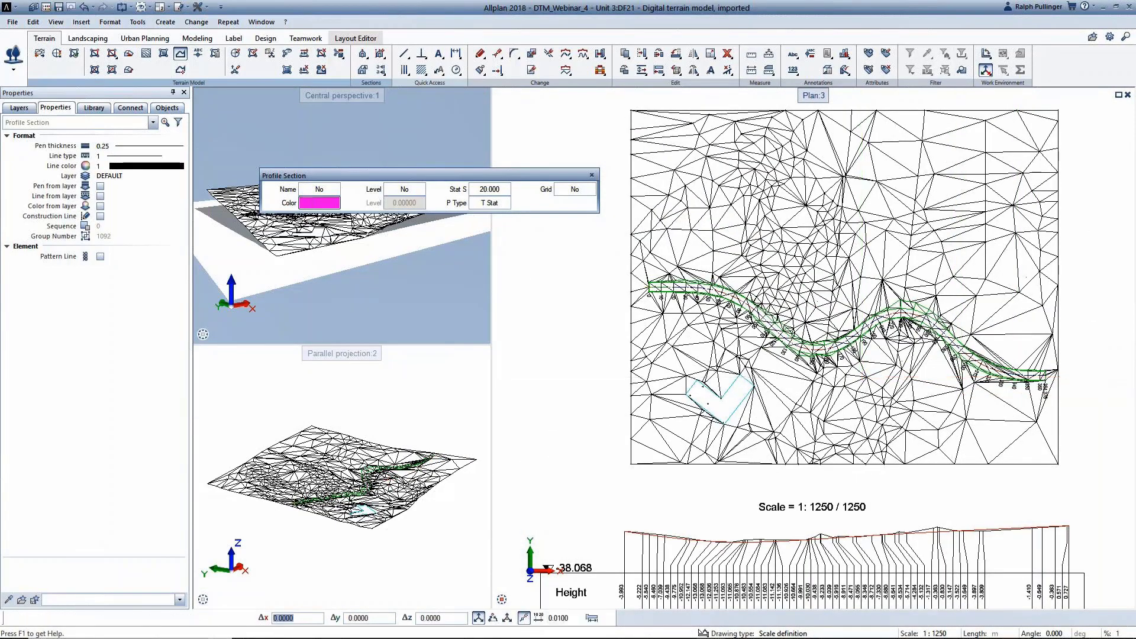
{"action": "type", "text": "20"}
{"action": "key", "text": "Return"}
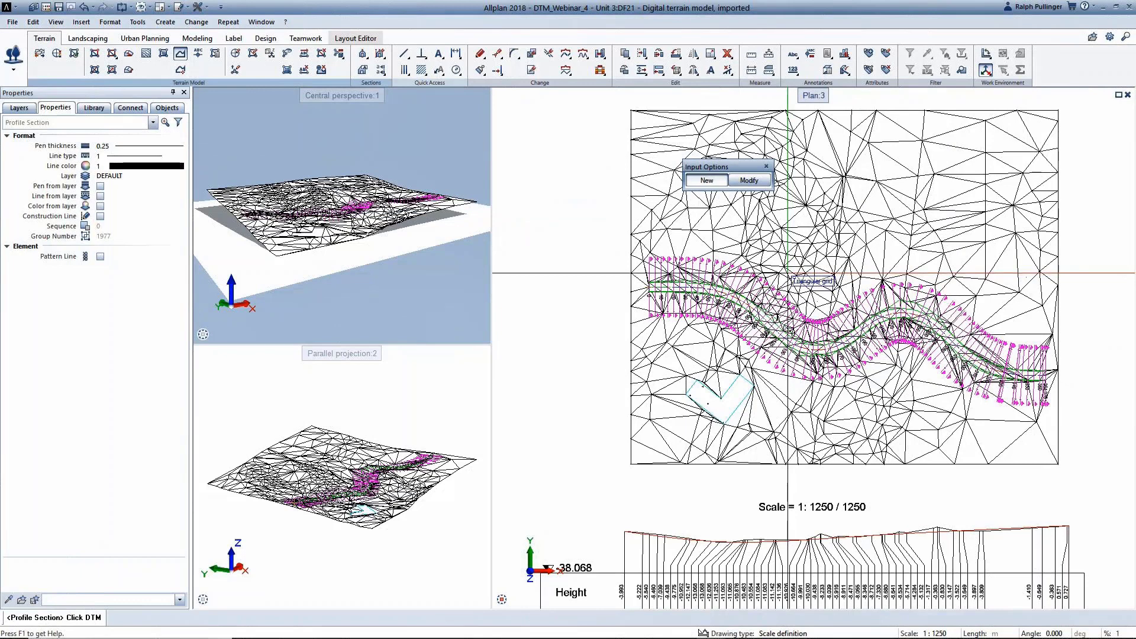
{"action": "key", "text": "Escape"}
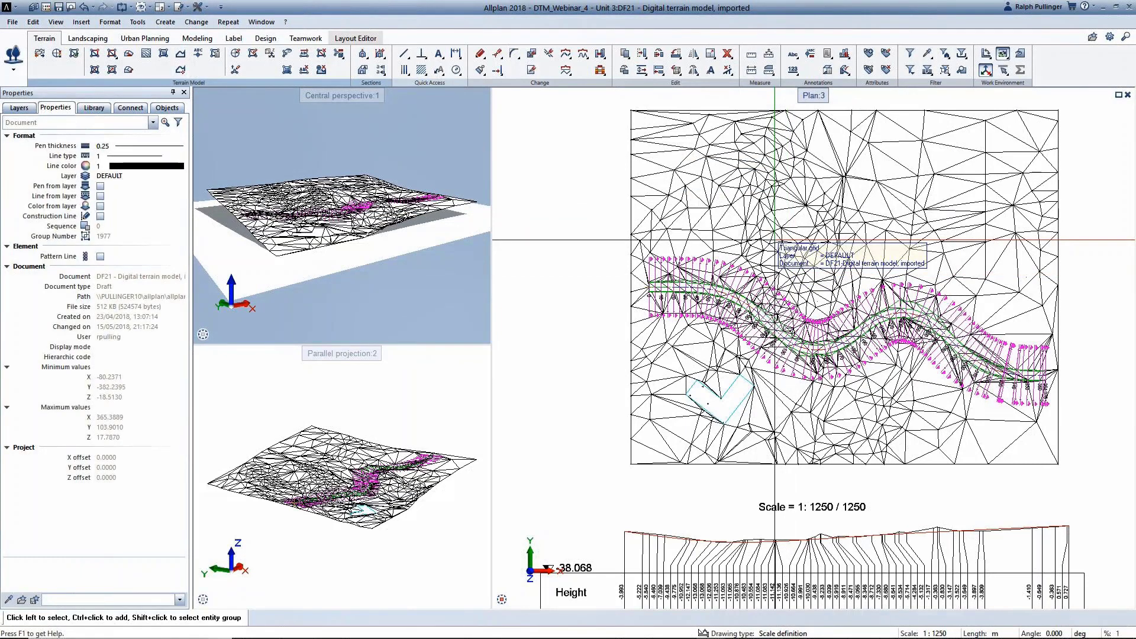
Step: Activate the profile section at station 220 and place its section drawing beside the terrain model
{"action": "left_click", "coordinate": [180, 69]}
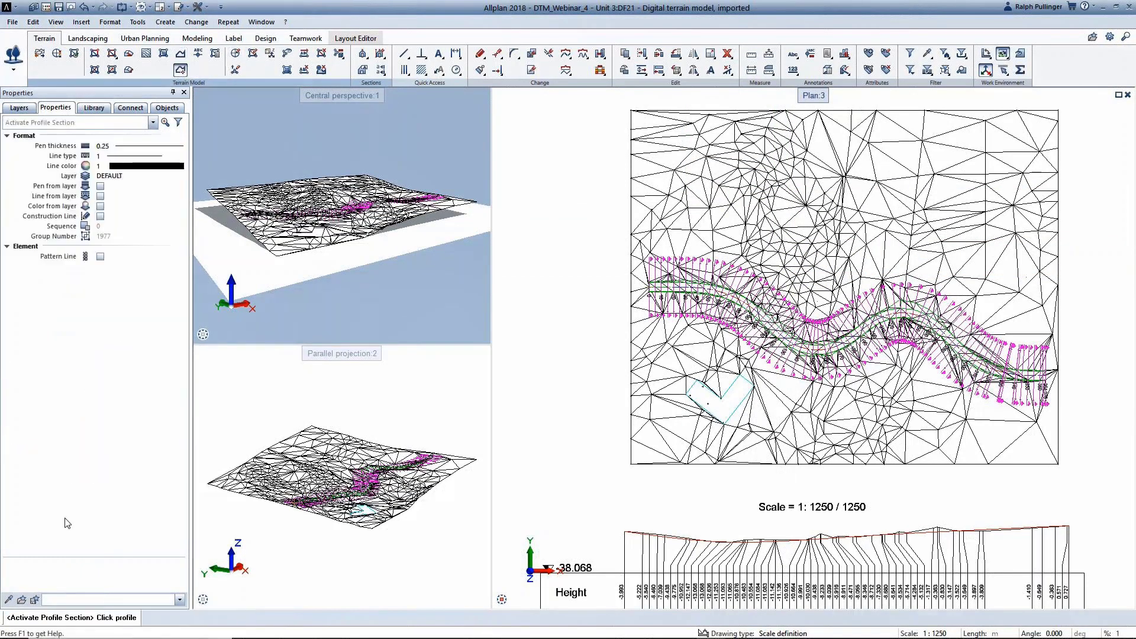
{"action": "scroll", "coordinate": [882, 242], "scroll_direction": "up", "scroll_amount": 5}
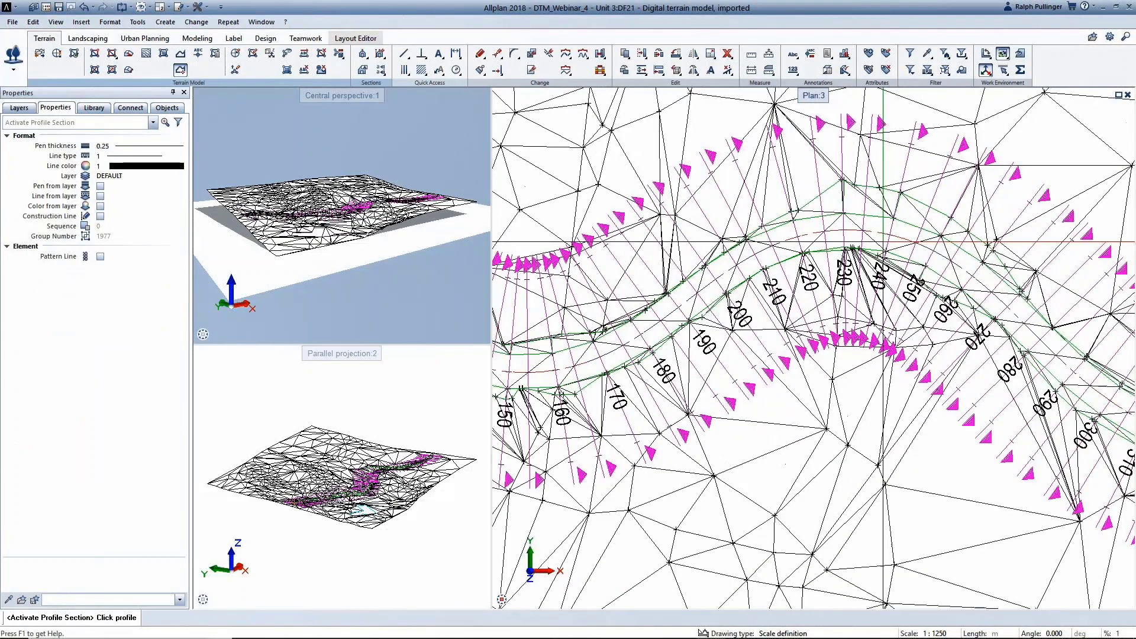
{"action": "left_click", "coordinate": [790, 178]}
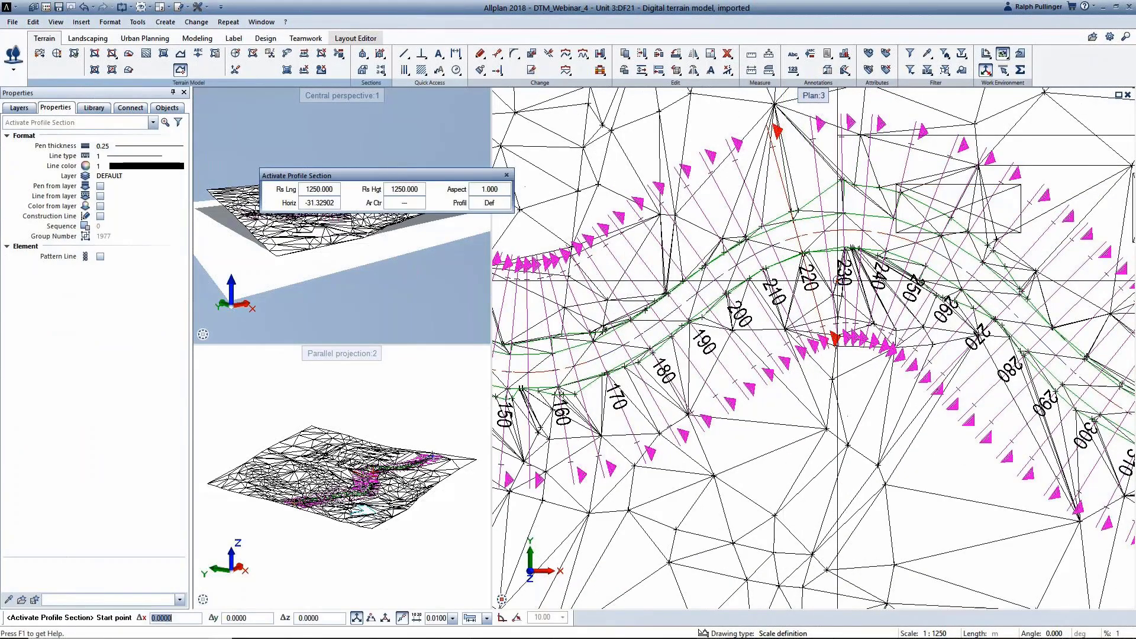
{"action": "scroll", "coordinate": [837, 280], "scroll_direction": "down", "scroll_amount": 5}
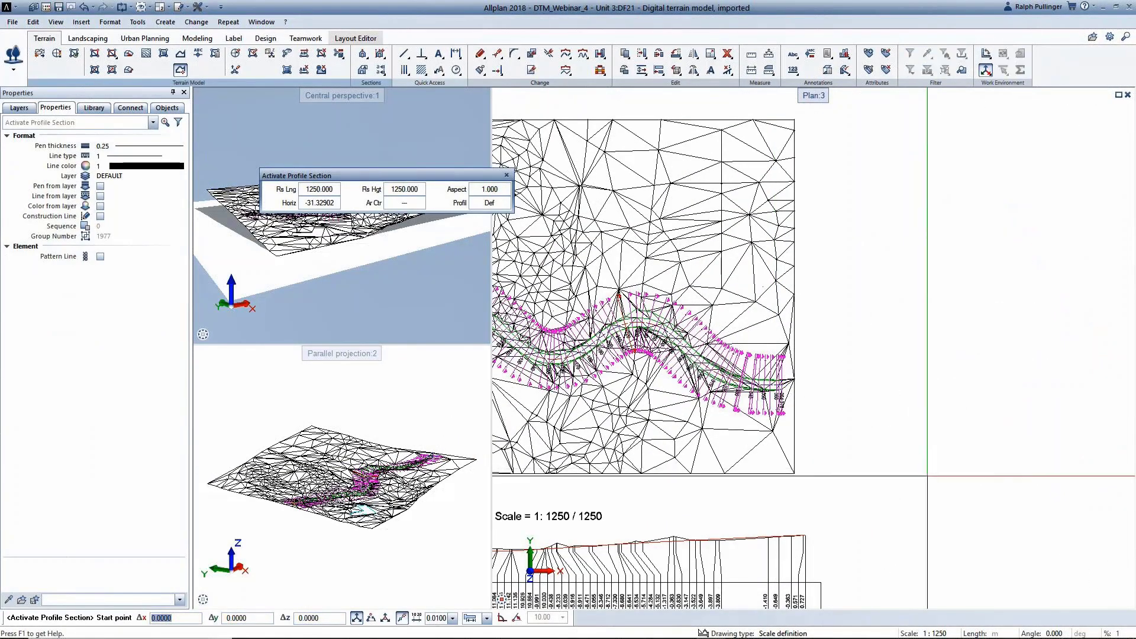
{"action": "left_click", "coordinate": [931, 473]}
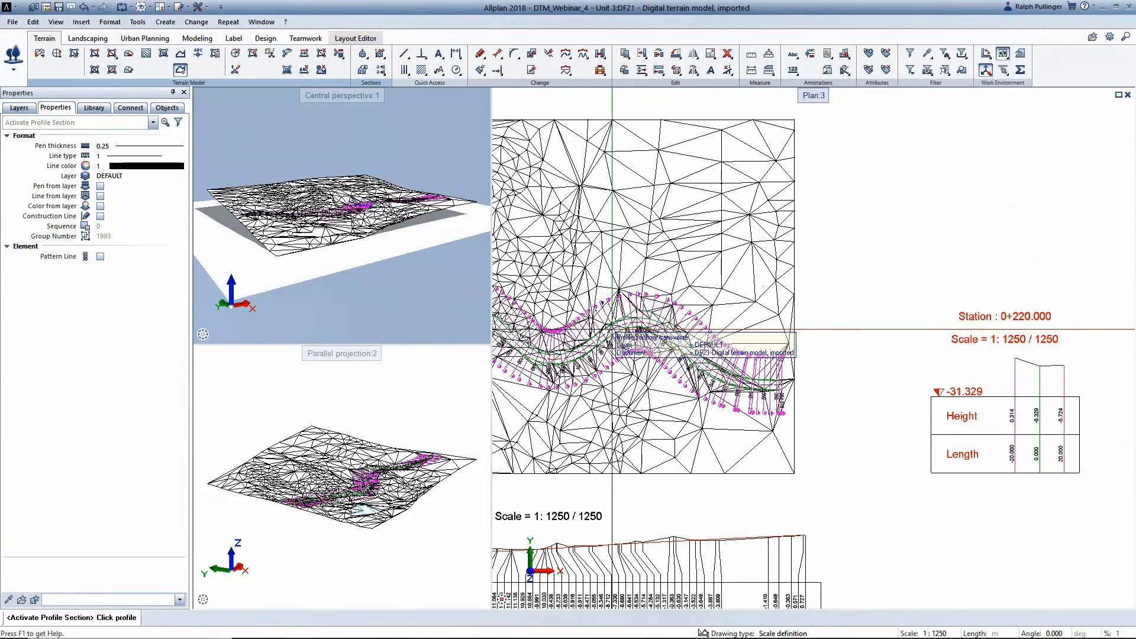
Step: Activate the profile section at station 230 and place its drawing beside the station 220 drawing
{"action": "scroll", "coordinate": [612, 329], "scroll_direction": "up", "scroll_amount": 5}
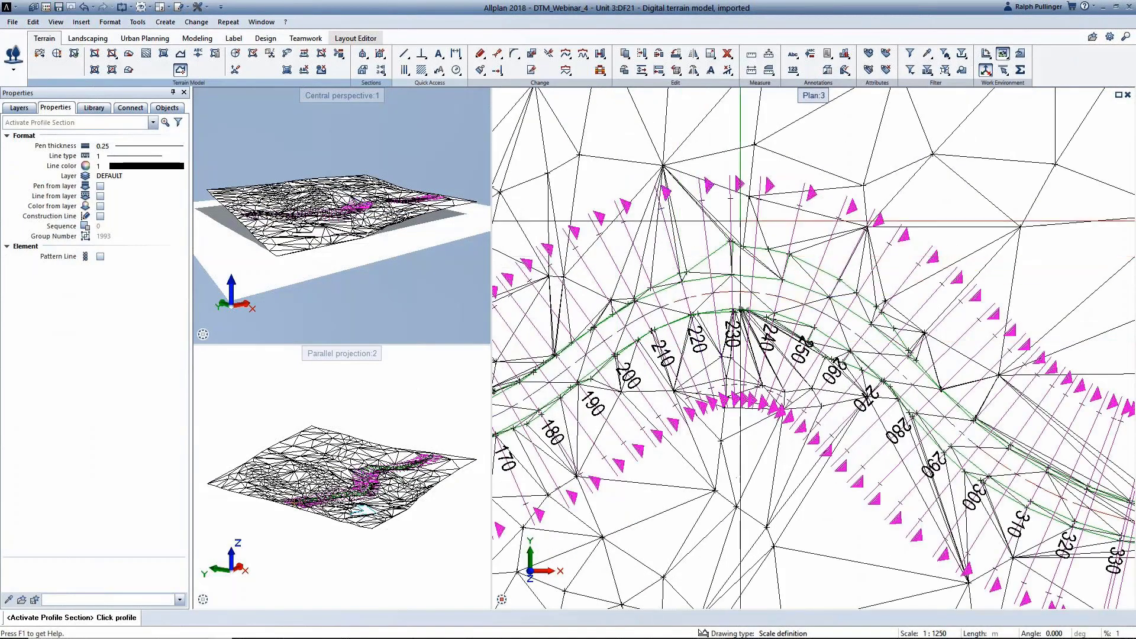
{"action": "left_click", "coordinate": [740, 221]}
{"action": "scroll", "coordinate": [541, 335], "scroll_direction": "down", "scroll_amount": 5}
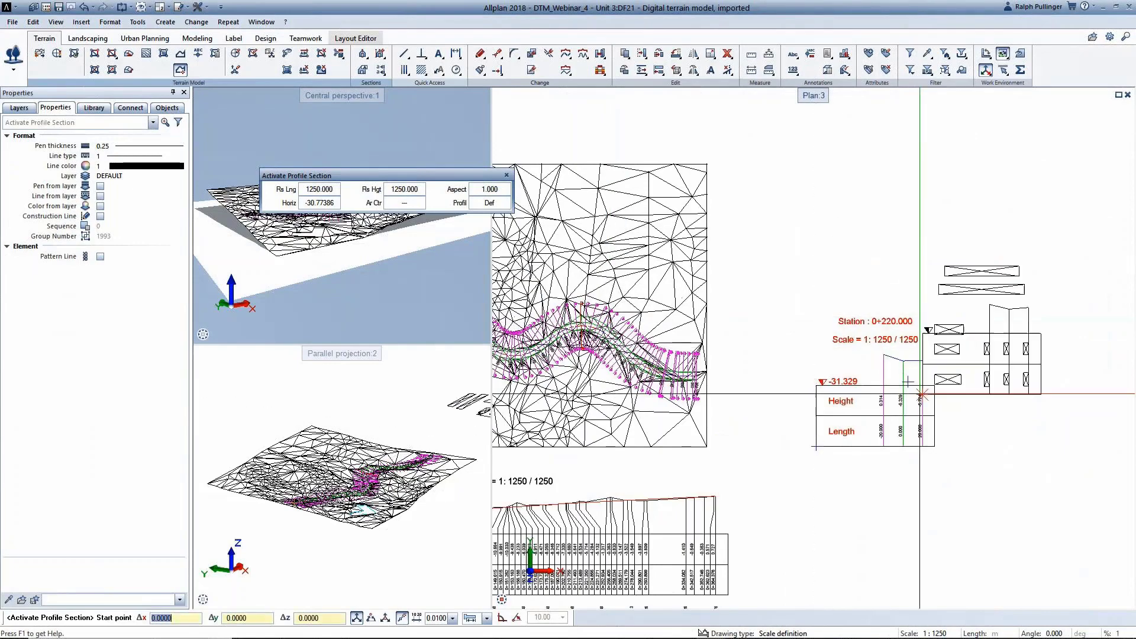
{"action": "left_click", "coordinate": [961, 446]}
Step: Activate the profile section at station 240 and place its drawing beside the station 230 drawing
{"action": "scroll", "coordinate": [702, 357], "scroll_direction": "down", "scroll_amount": 3}
{"action": "scroll", "coordinate": [702, 357], "scroll_direction": "up", "scroll_amount": 5}
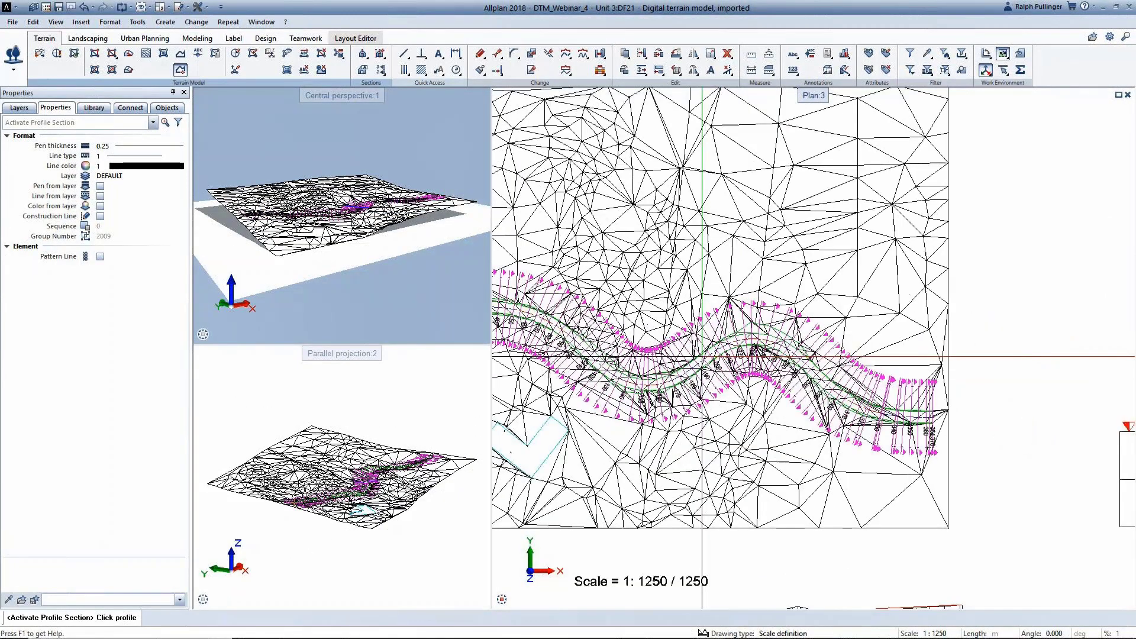
{"action": "scroll", "coordinate": [702, 357], "scroll_direction": "up", "scroll_amount": 5}
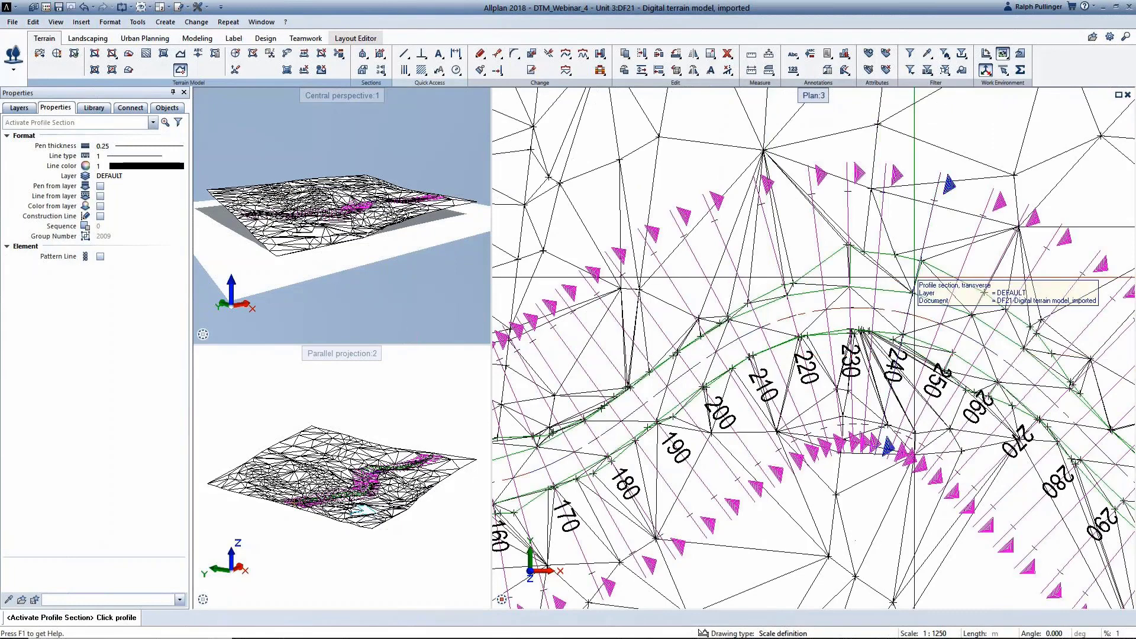
{"action": "left_click", "coordinate": [914, 277]}
{"action": "scroll", "coordinate": [899, 308], "scroll_direction": "down", "scroll_amount": 6}
{"action": "scroll", "coordinate": [878, 337], "scroll_direction": "up", "scroll_amount": 3}
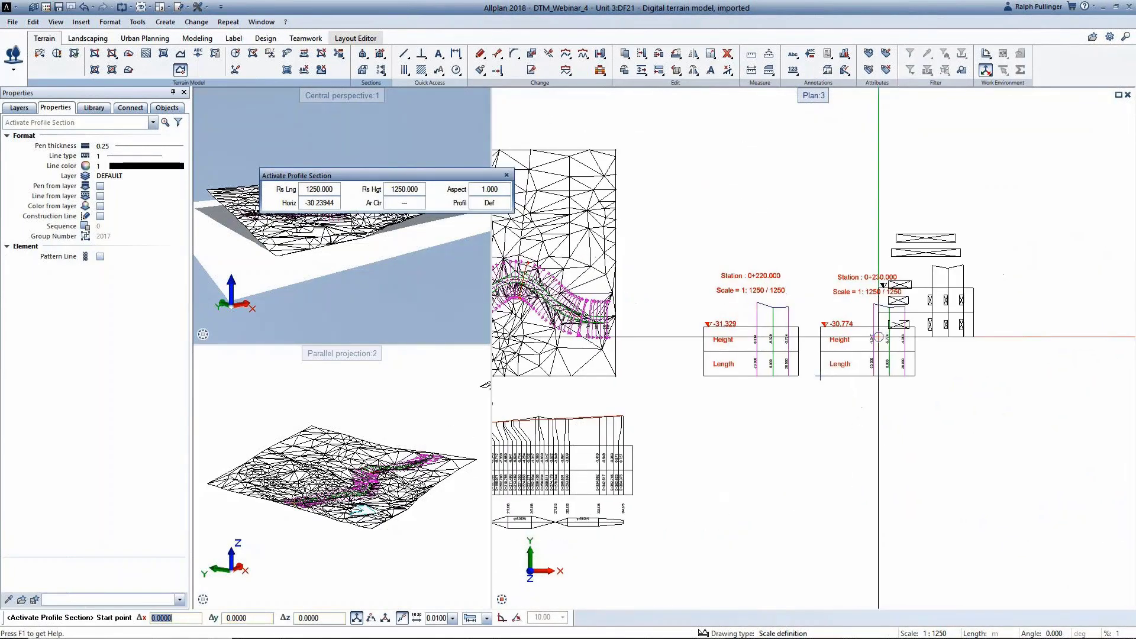
{"action": "left_click", "coordinate": [939, 372]}
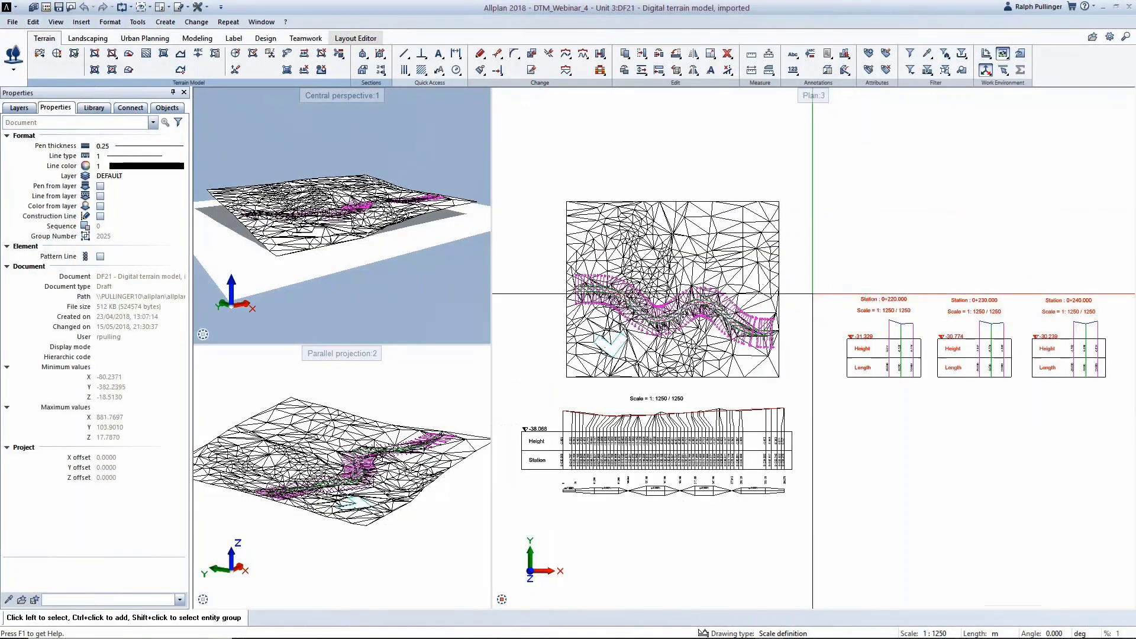
Step: Open drawing file 25, Unedited digital terrain model, in edit mode alongside the current imported terrain model
{"action": "double_click", "coordinate": [521, 112]}
{"action": "key", "text": "ctrl+o"}
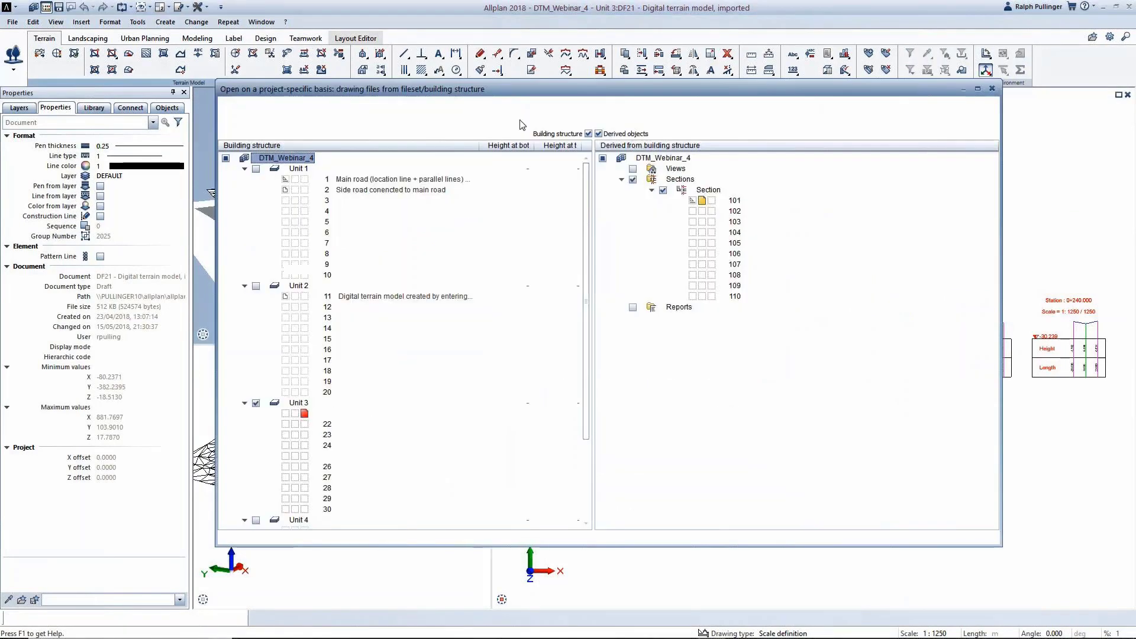
{"action": "left_click", "coordinate": [295, 456]}
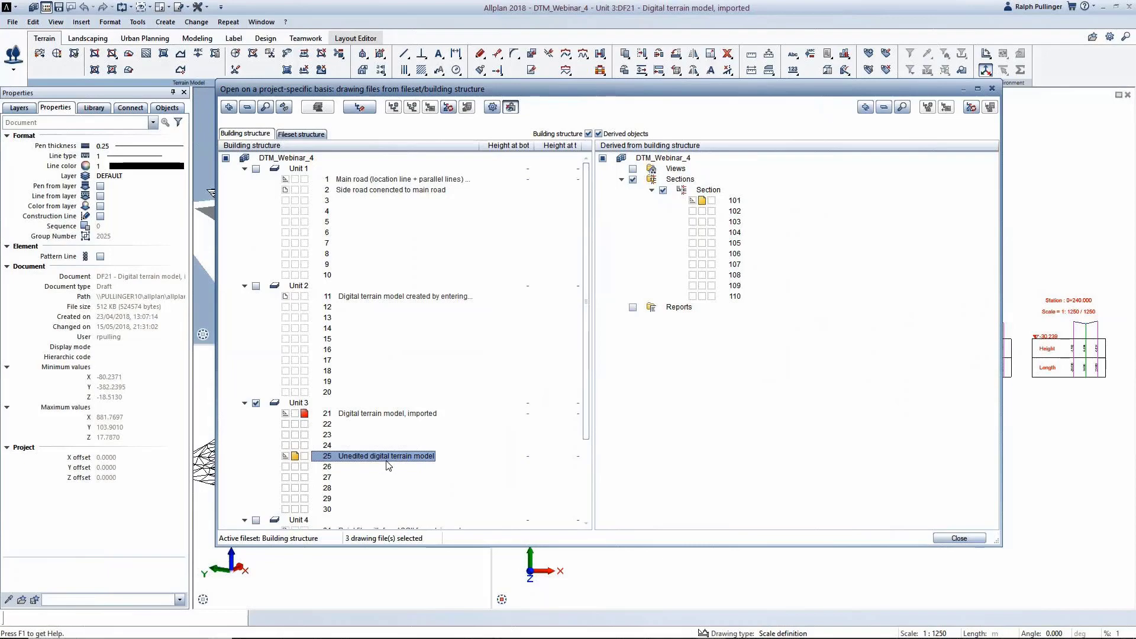
{"action": "left_click", "coordinate": [957, 538]}
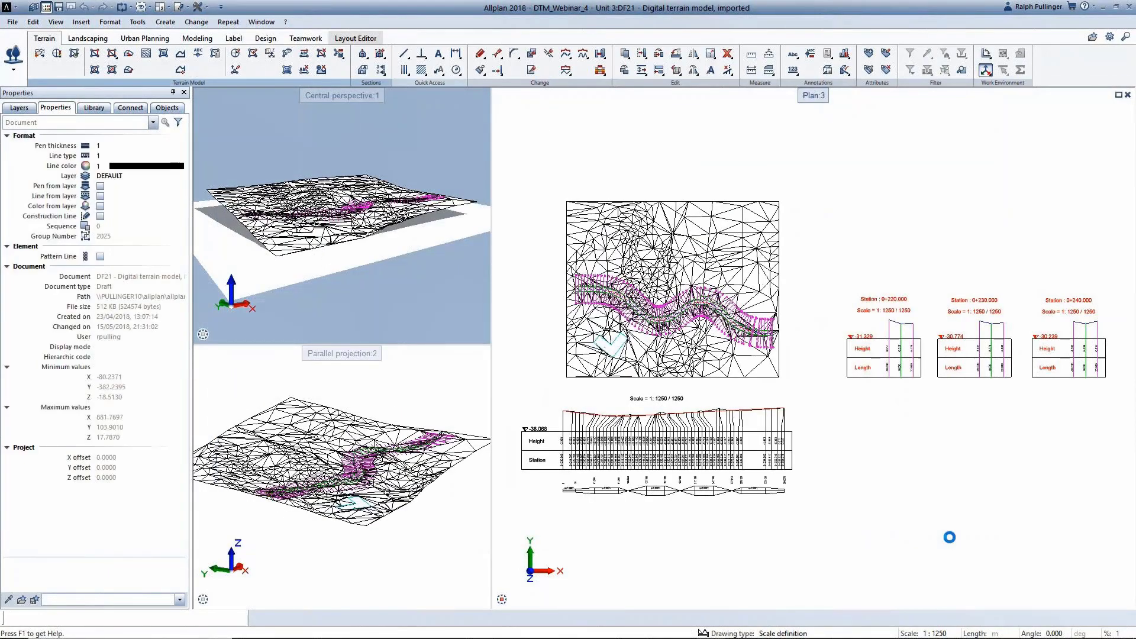
Step: Start Compute Cut and Fill with list output, pick the unedited terrain as DTM 1 and save its result to drawing file 15
{"action": "scroll", "coordinate": [591, 272], "scroll_direction": "up", "scroll_amount": 4}
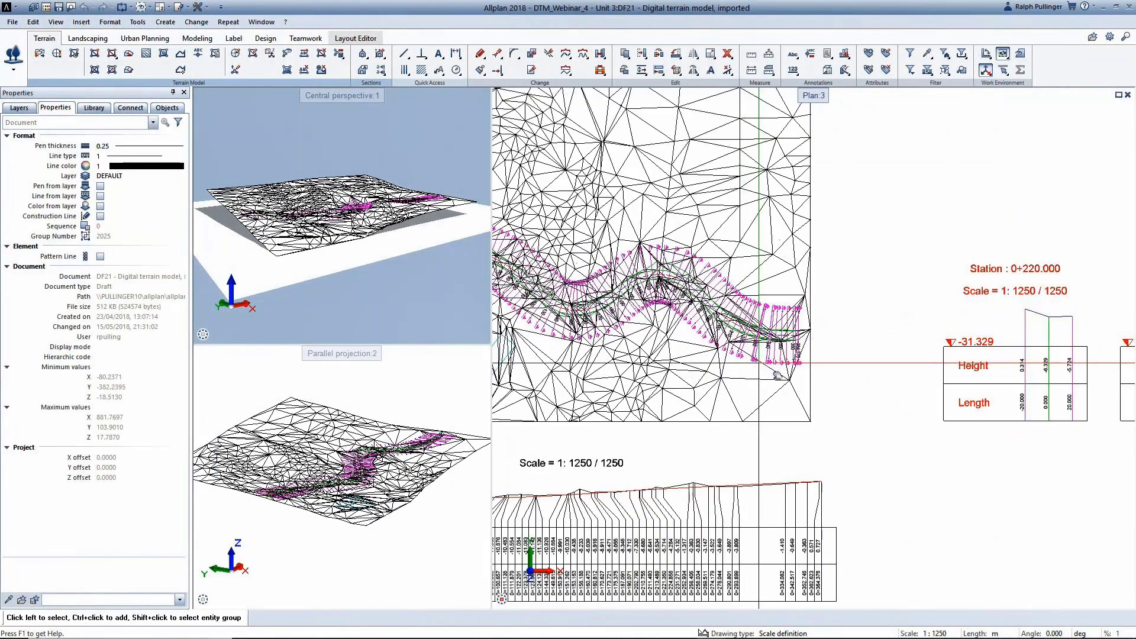
{"action": "middle_click_drag", "start_coordinate": [927, 437], "coordinate": [951, 423]}
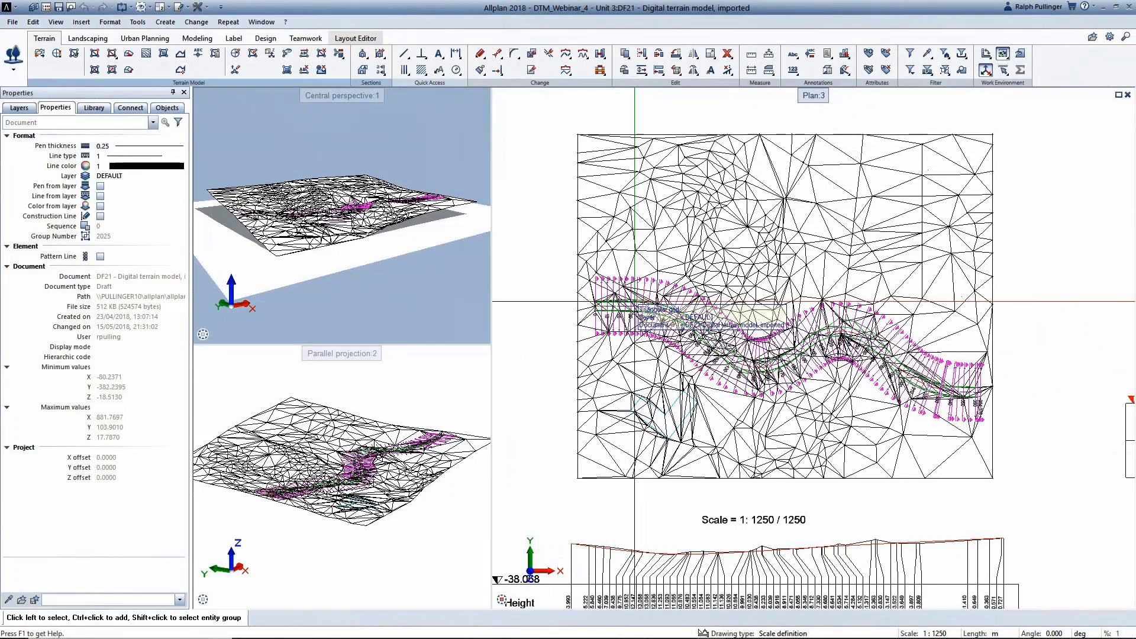
{"action": "left_click", "coordinate": [214, 54]}
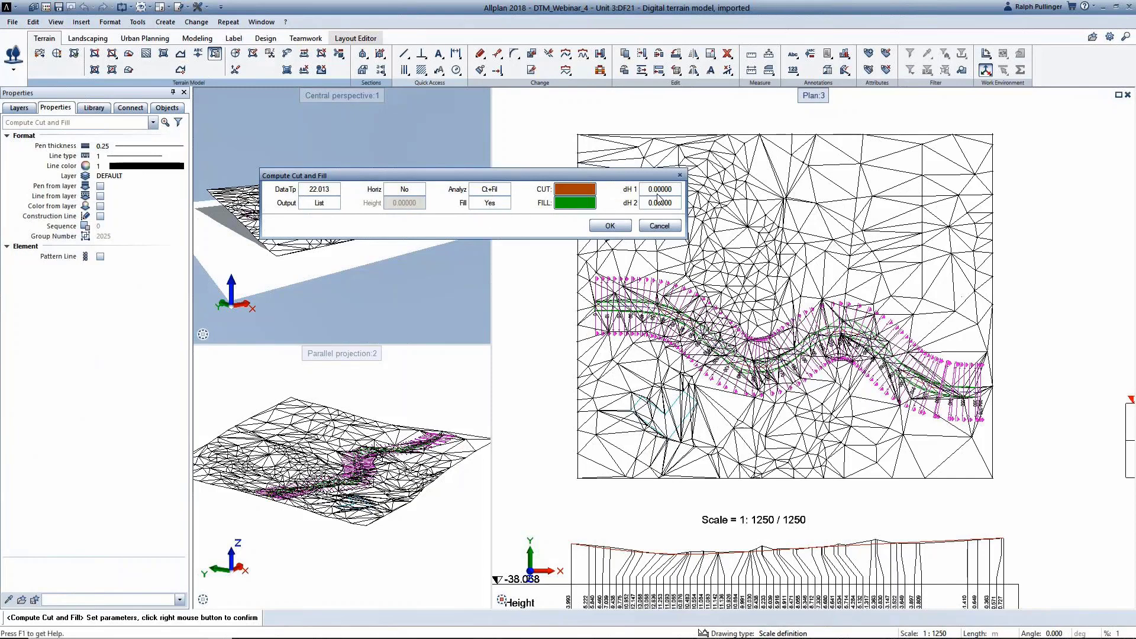
{"action": "left_click", "coordinate": [611, 226]}
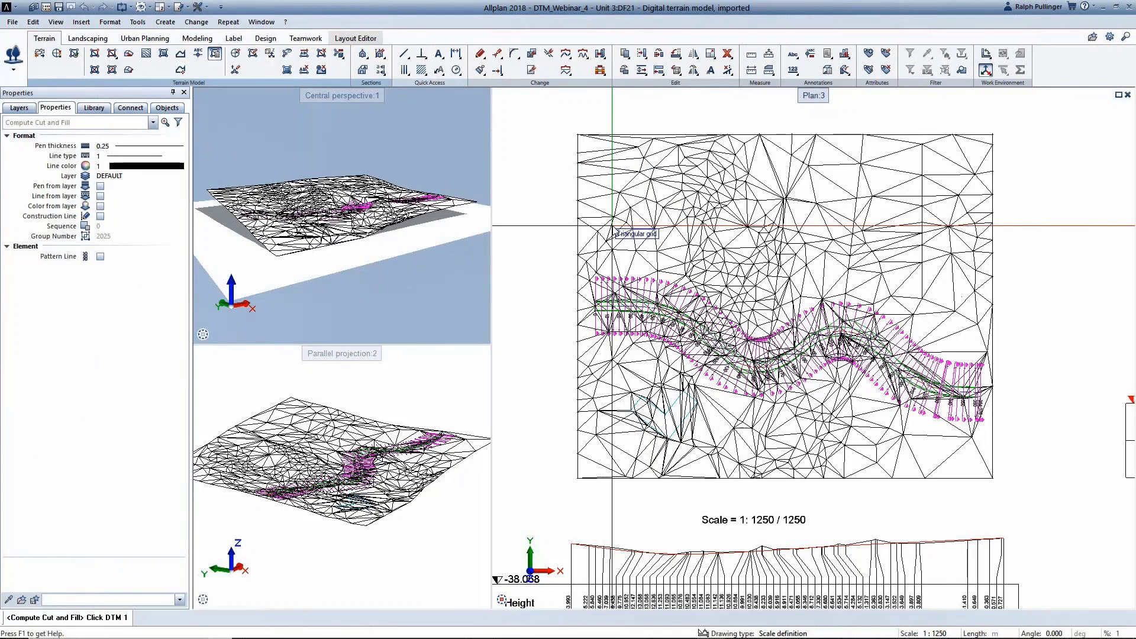
{"action": "scroll", "coordinate": [964, 385], "scroll_direction": "up", "scroll_amount": 5}
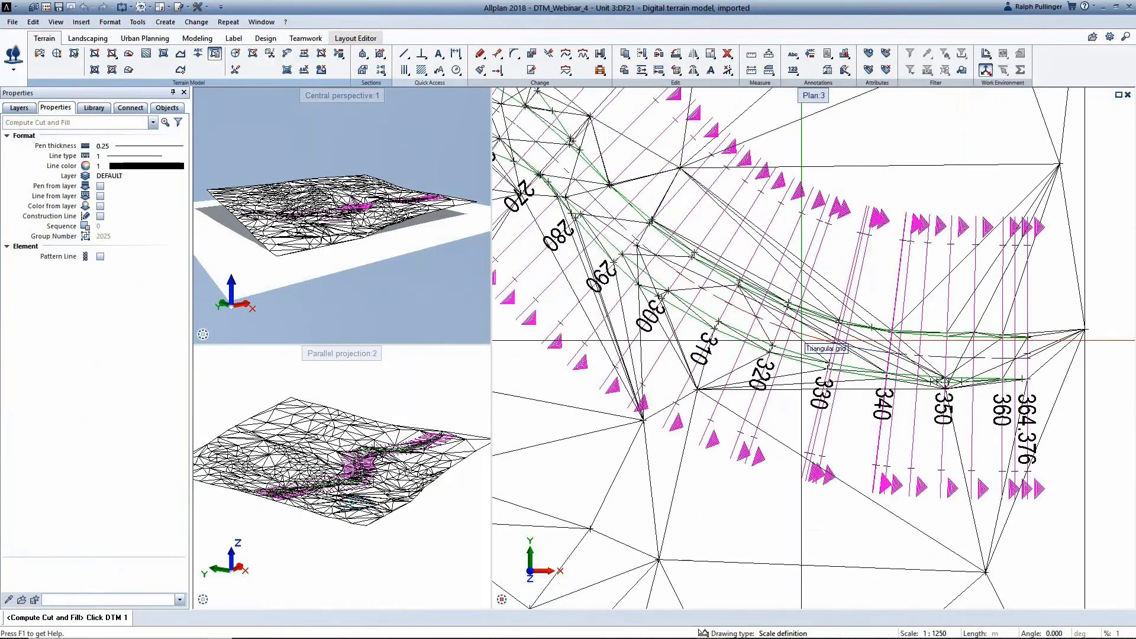
{"action": "left_click", "coordinate": [804, 345]}
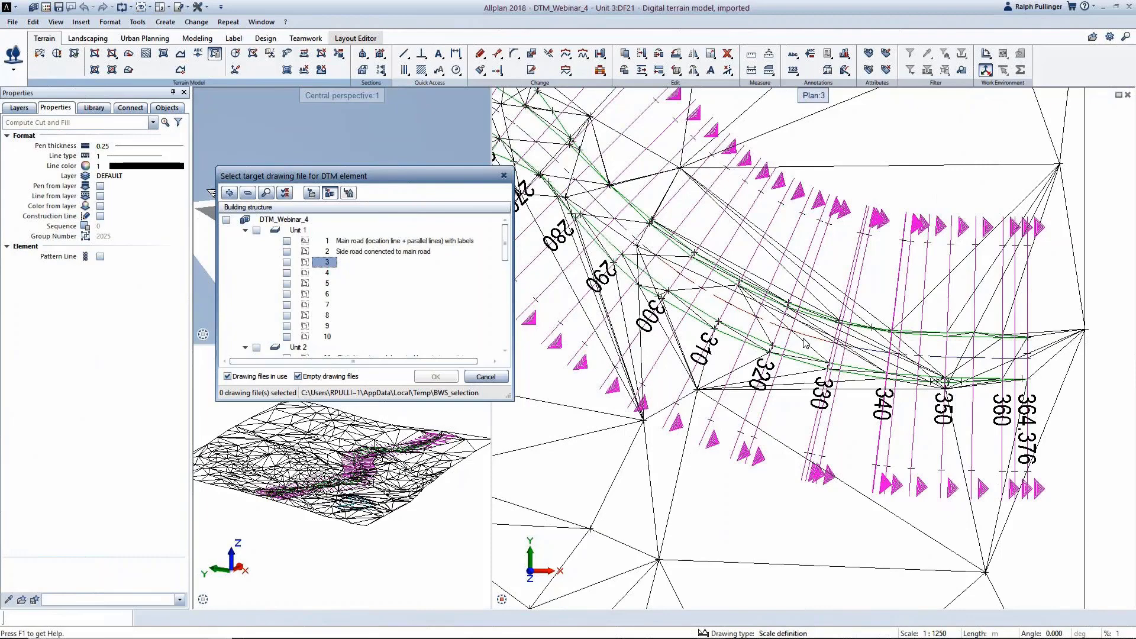
{"action": "scroll", "coordinate": [370, 308], "scroll_direction": "down", "scroll_amount": 3}
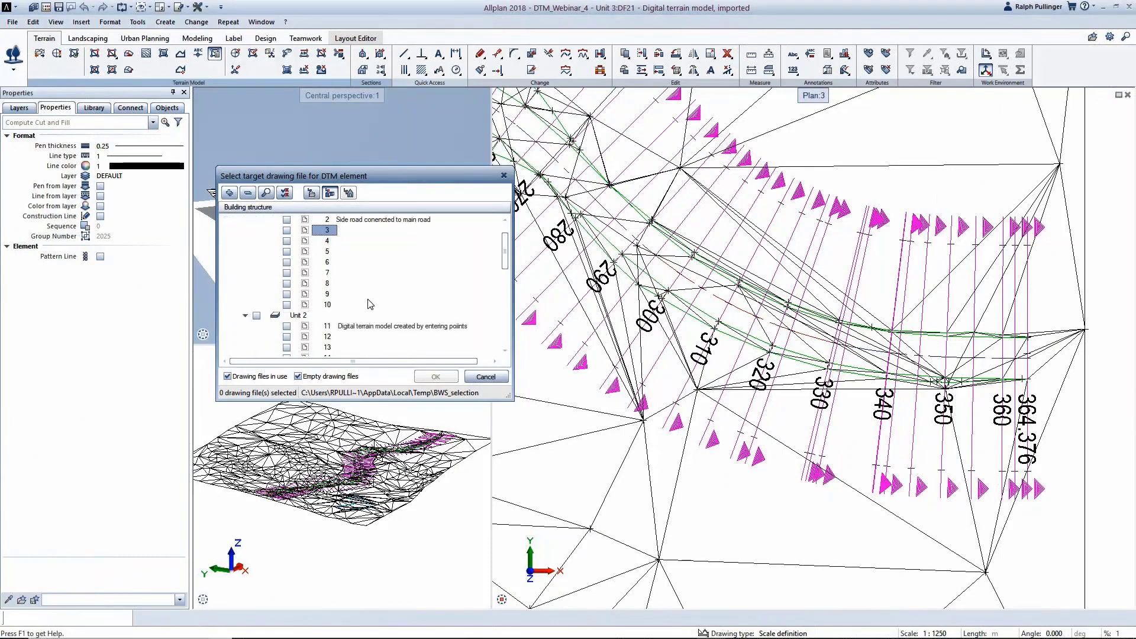
{"action": "left_click", "coordinate": [287, 304]}
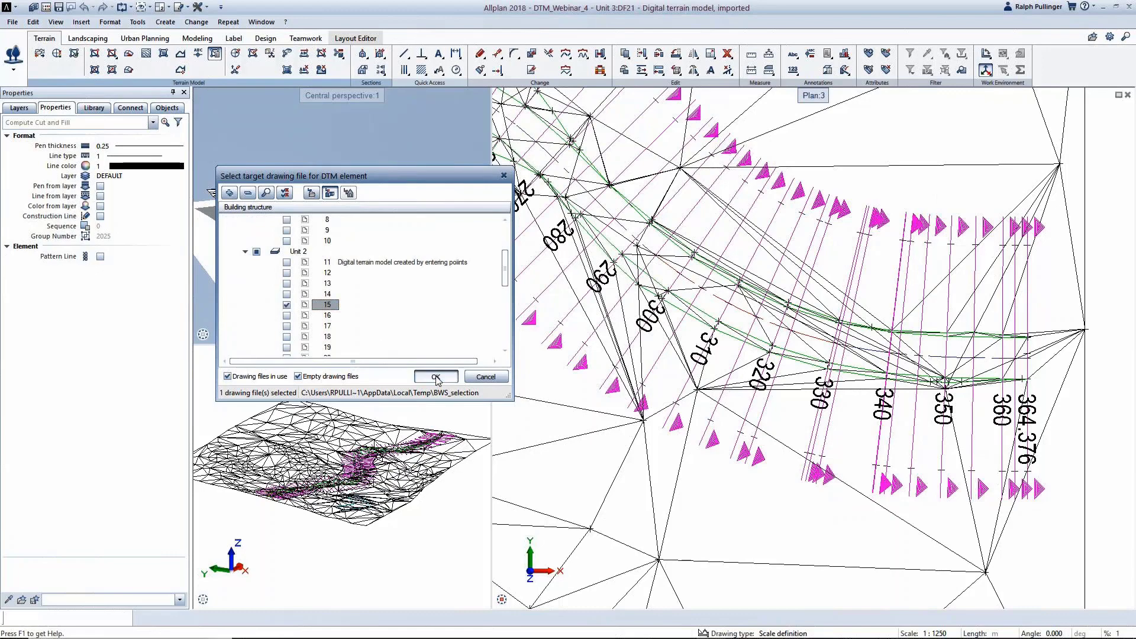
{"action": "left_click", "coordinate": [436, 377]}
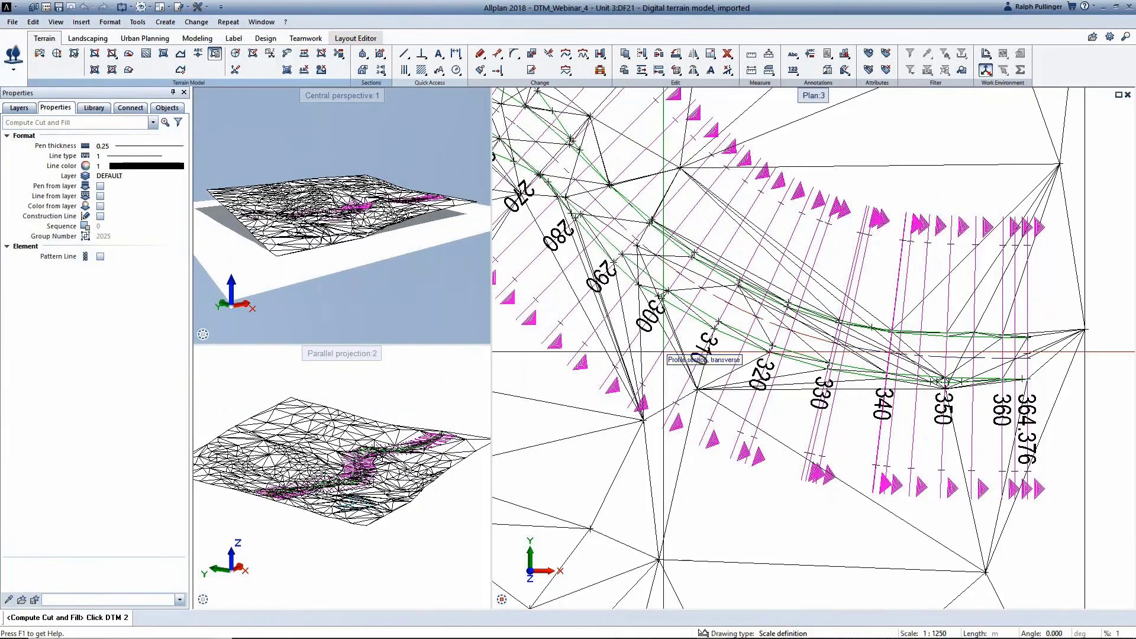
Step: Pick the imported terrain model with the road as DTM 2 and save its result to drawing file 16
{"action": "left_click", "coordinate": [875, 194]}
{"action": "scroll", "coordinate": [354, 311], "scroll_direction": "down", "scroll_amount": 4}
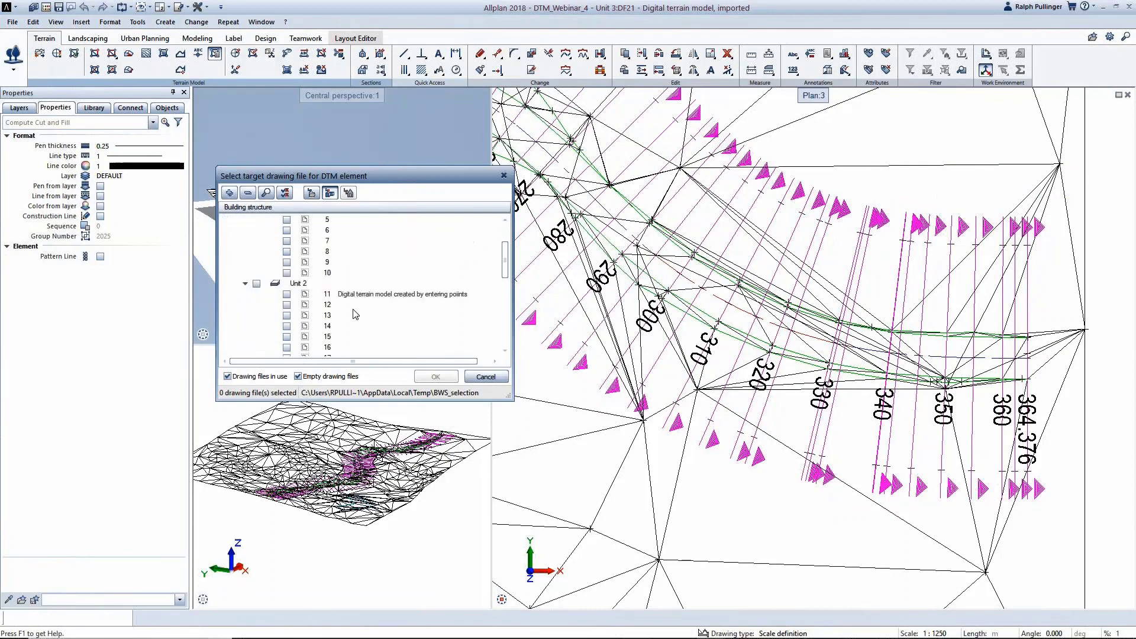
{"action": "left_click", "coordinate": [286, 283]}
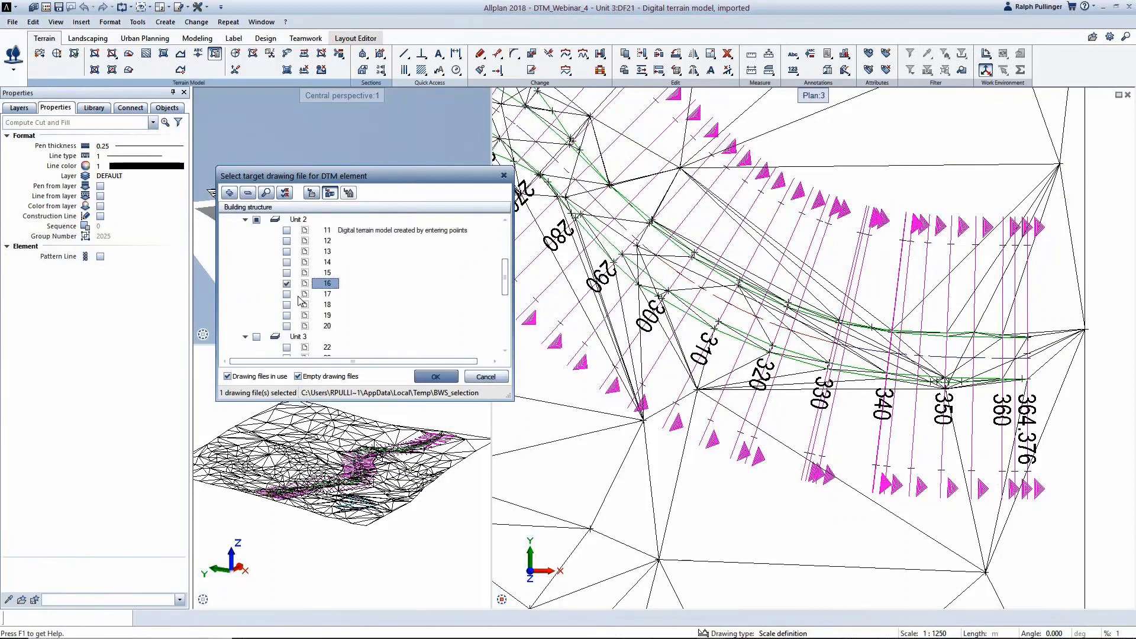
{"action": "left_click", "coordinate": [432, 377]}
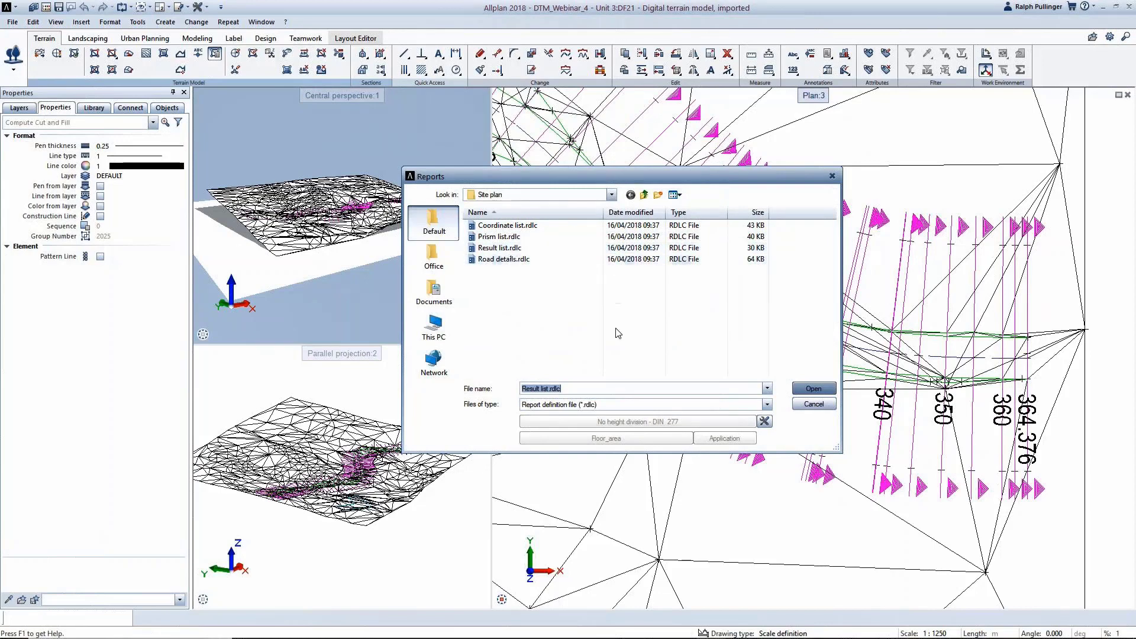
Step: Generate the cut-and-fill quantity report from Result list.rdlc, review it, close it and end the computation
{"action": "left_click", "coordinate": [805, 388]}
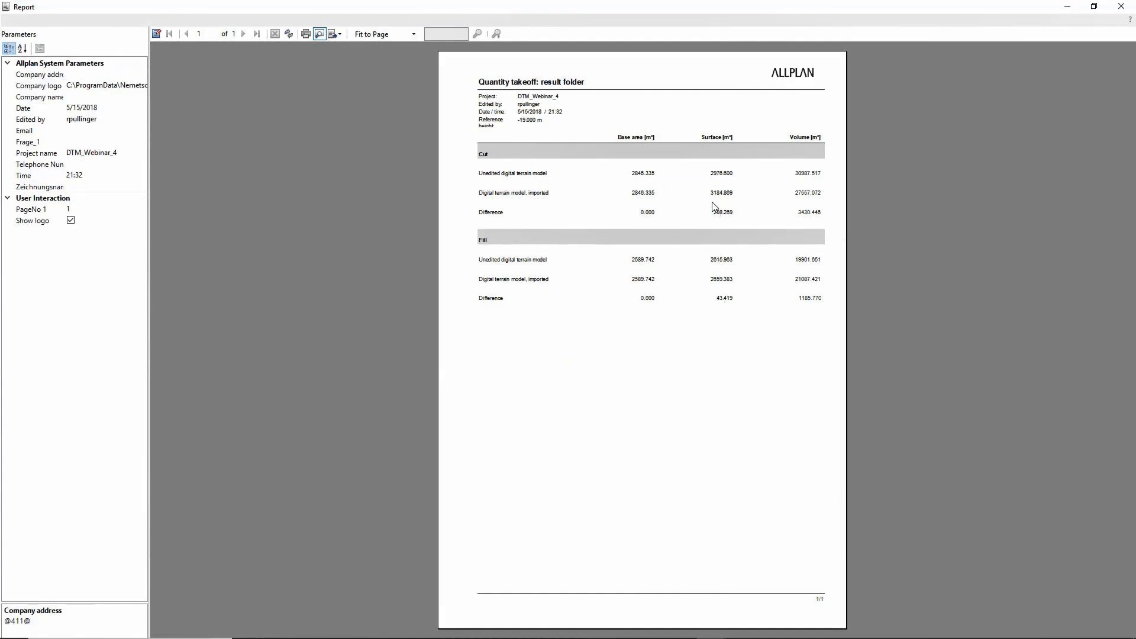
{"action": "left_click", "coordinate": [1121, 7]}
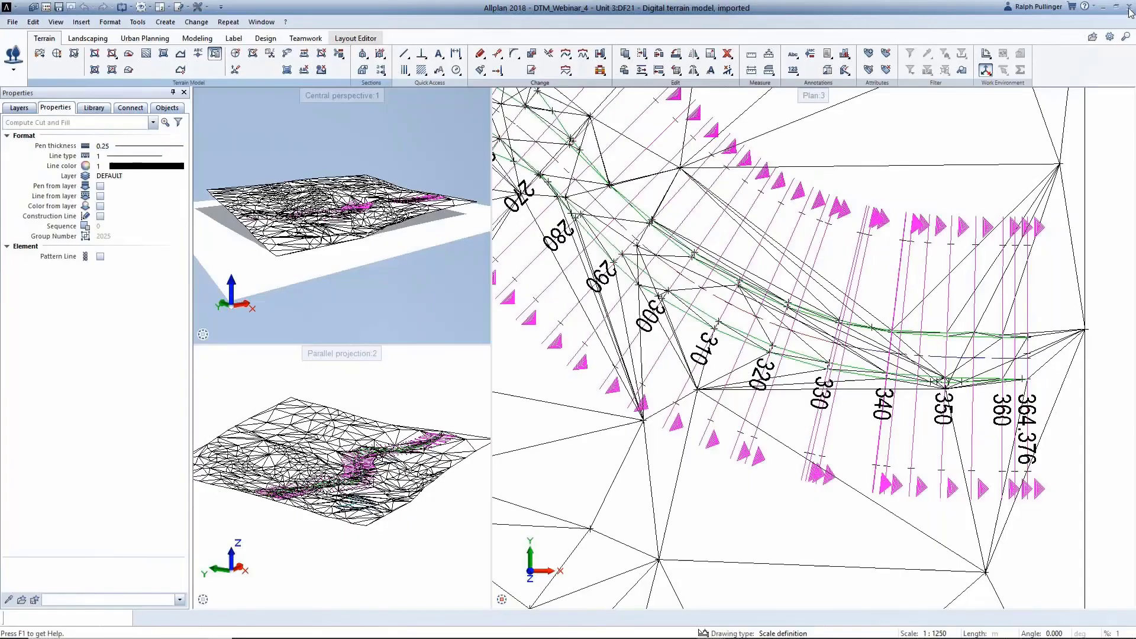
{"action": "left_click", "coordinate": [814, 403]}
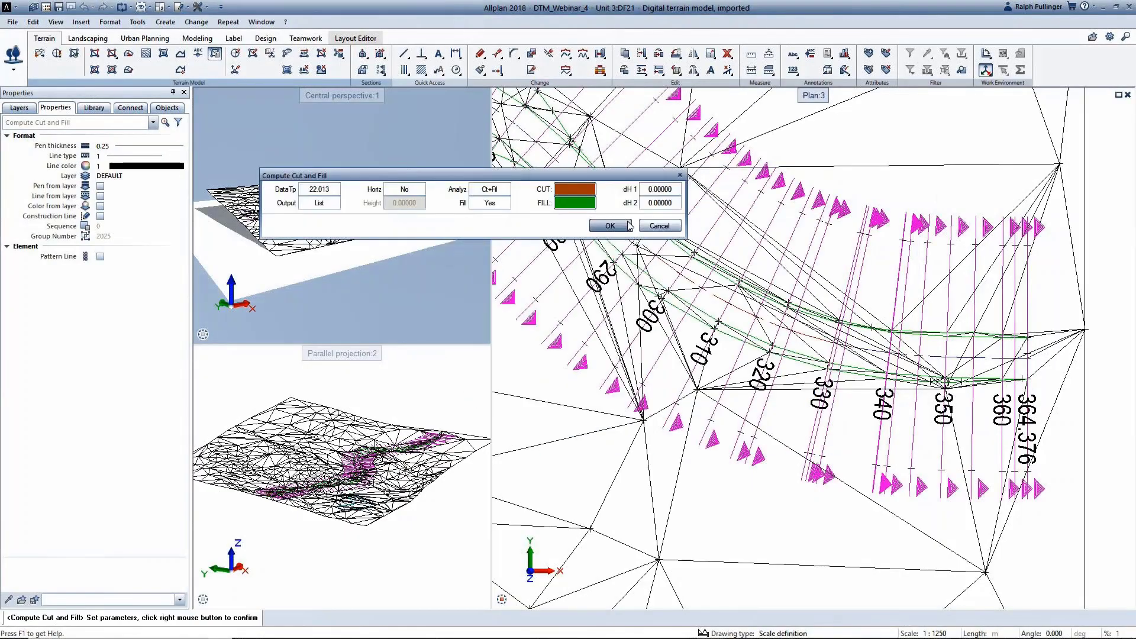
{"action": "left_click", "coordinate": [661, 228]}
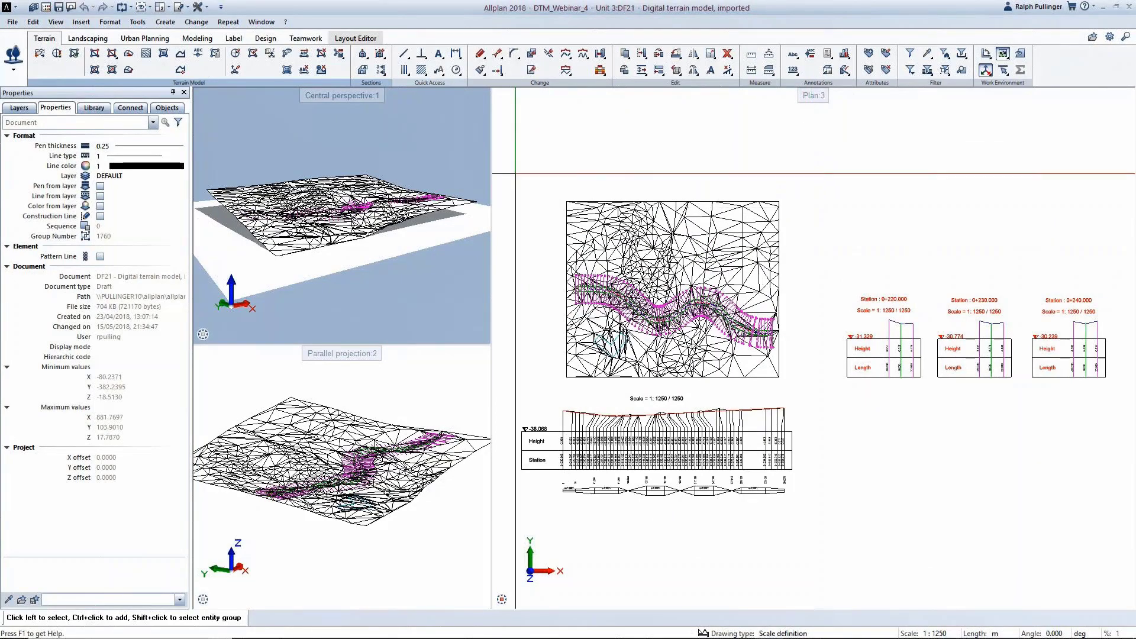
Step: Make drawing file 15 current, switch off drawing files 21, 25 and 101, and show the cut-and-fill result enlarged in the plan
{"action": "key", "text": "F2"}
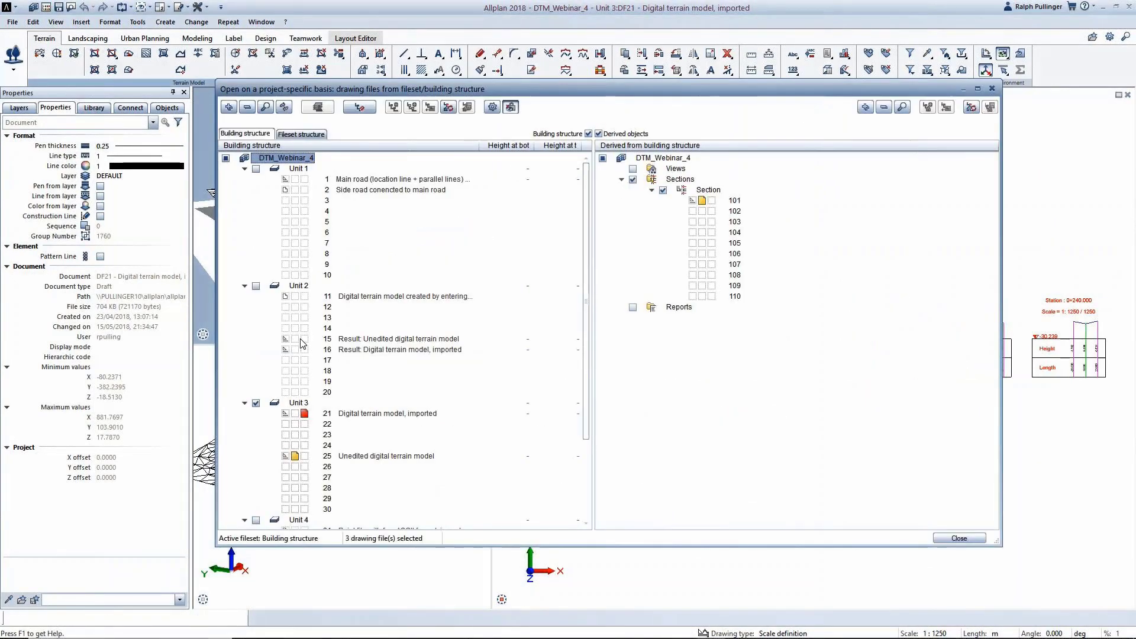
{"action": "left_click", "coordinate": [304, 339]}
{"action": "left_click", "coordinate": [294, 413]}
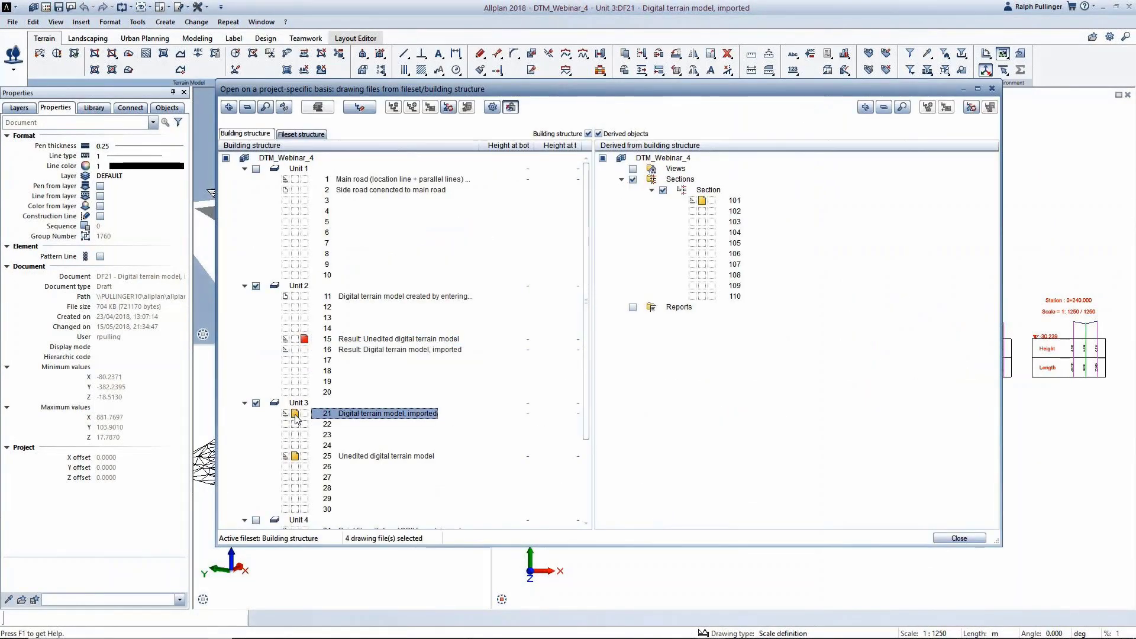
{"action": "left_click", "coordinate": [294, 413]}
{"action": "left_click", "coordinate": [294, 456]}
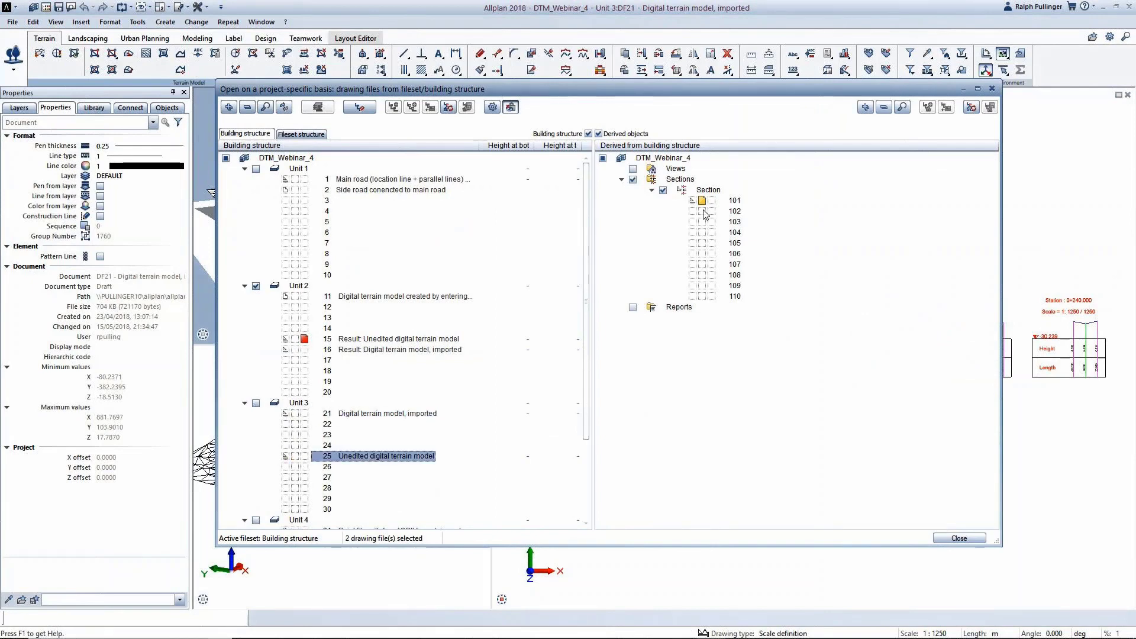
{"action": "left_click", "coordinate": [954, 538]}
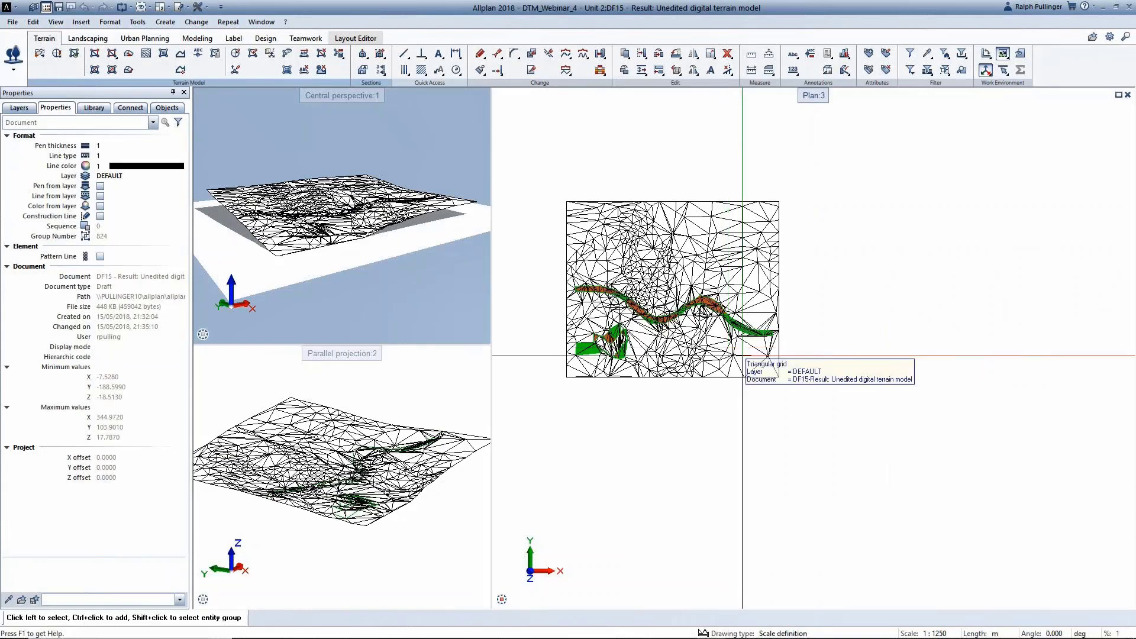
{"action": "middle_click", "coordinate": [742, 355]}
{"action": "middle_click", "coordinate": [742, 355]}
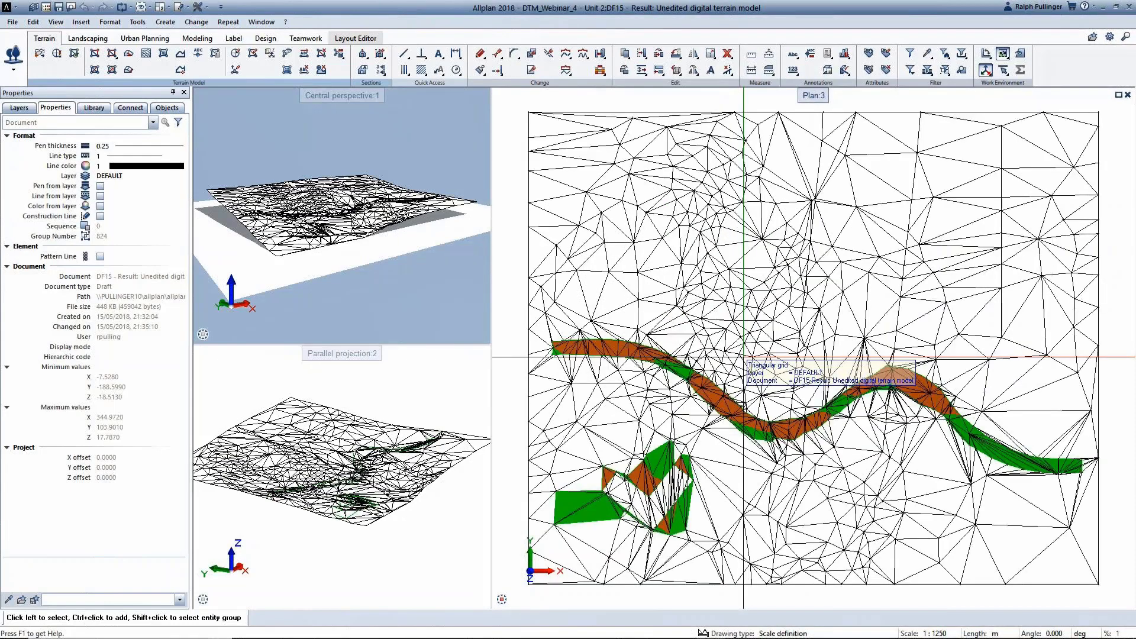
Step: Make drawing file 16, Result: Digital terrain model, imported, the current drawing file
{"action": "double_click", "coordinate": [505, 102]}
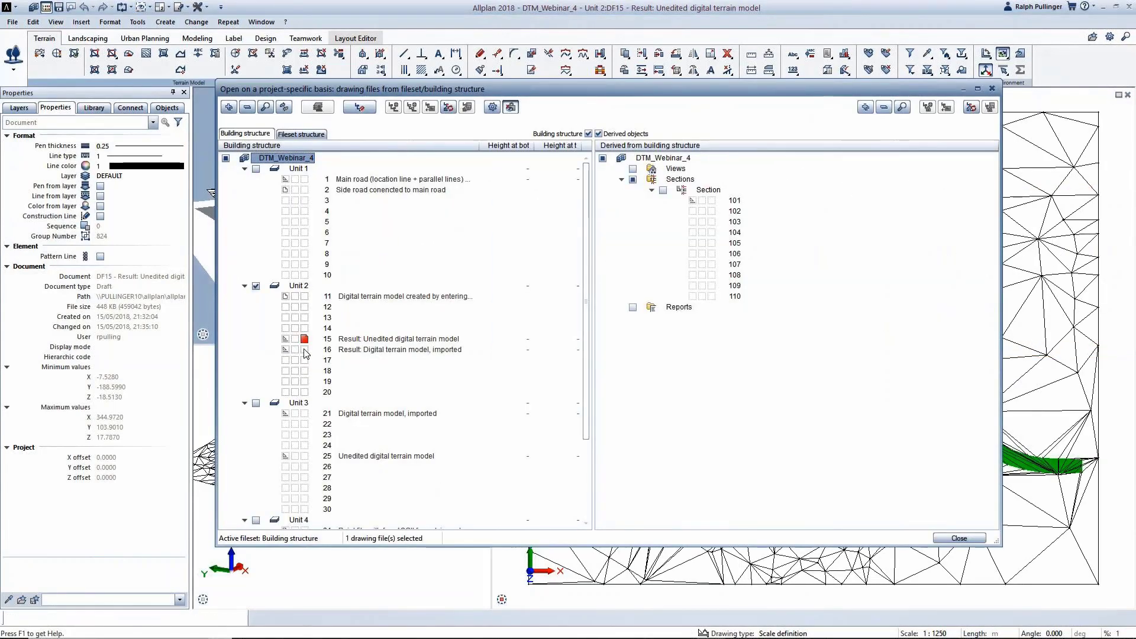
{"action": "left_click", "coordinate": [304, 349]}
{"action": "left_click", "coordinate": [955, 538]}
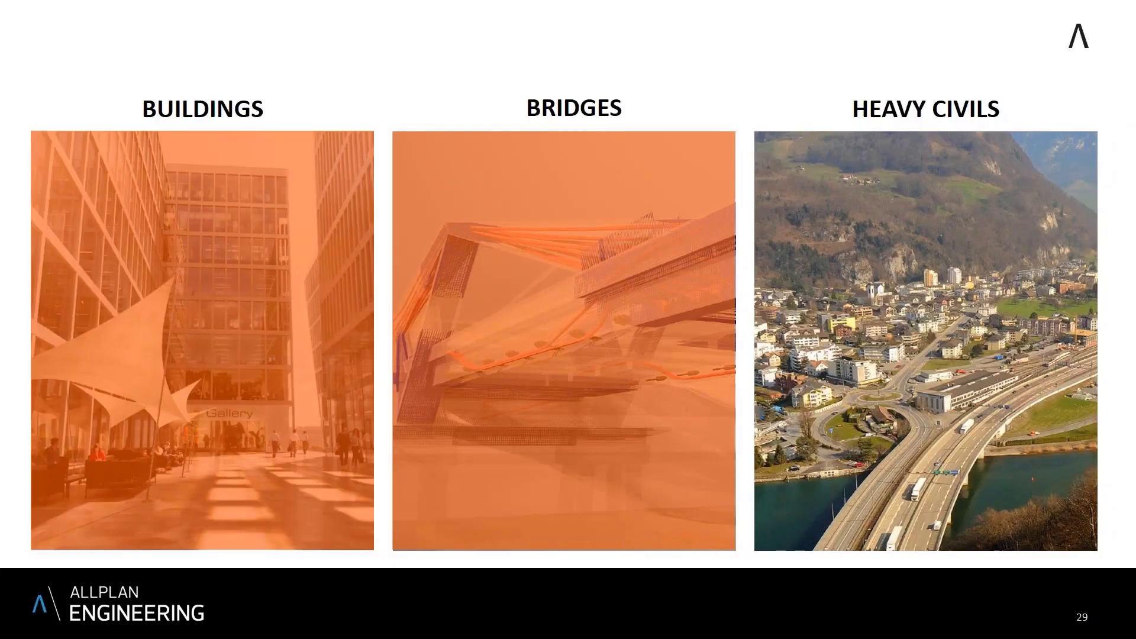
{"action": "key", "text": "Right"}
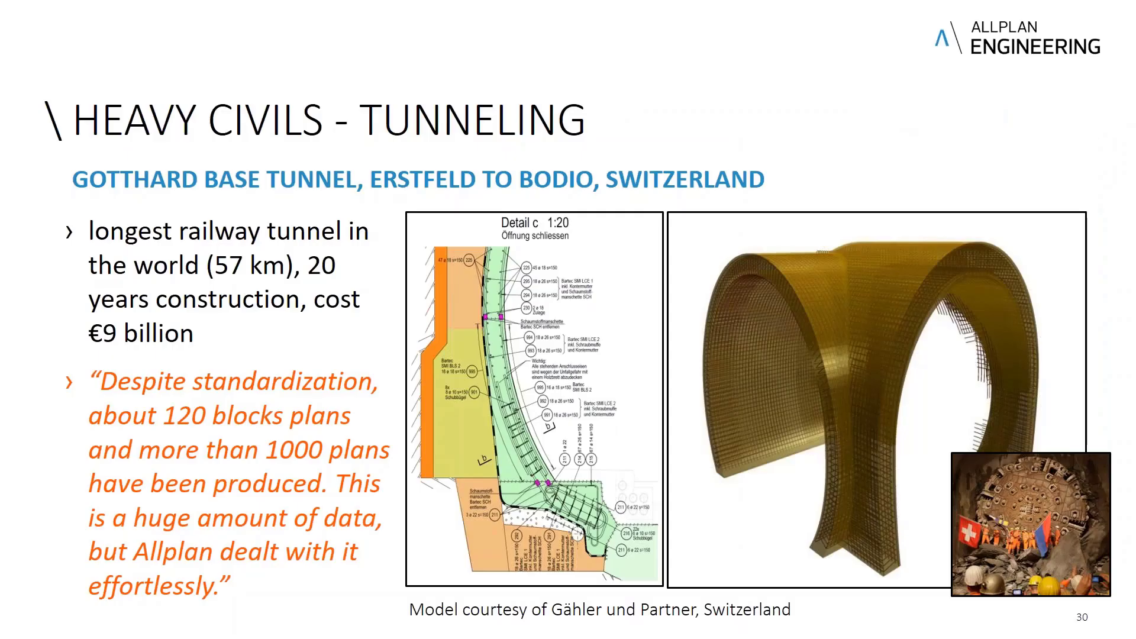